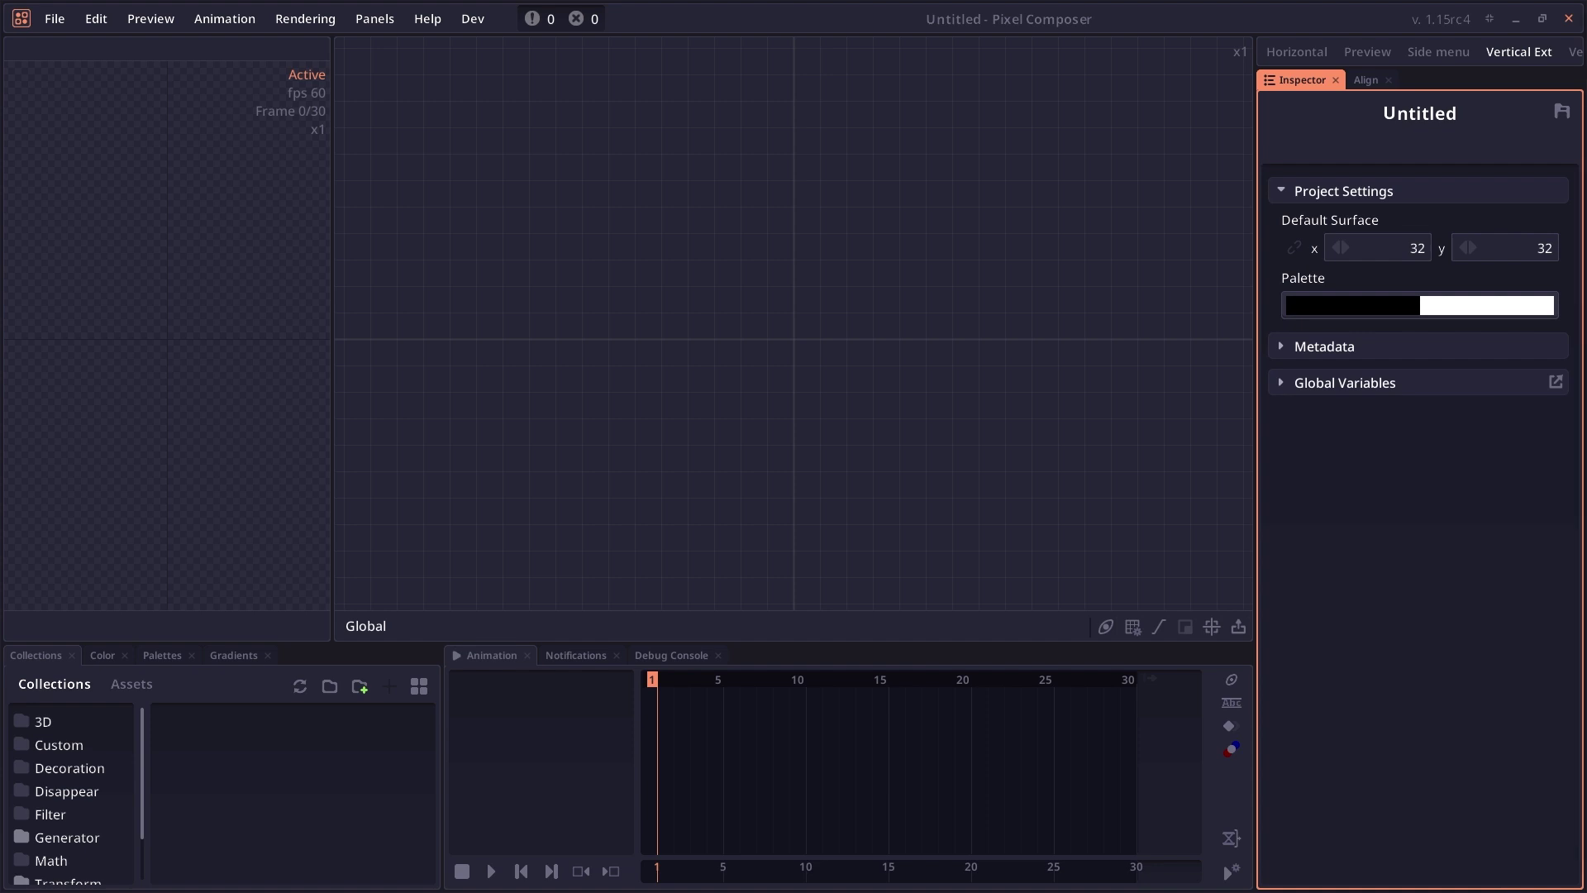
- Bring the character's ASE file into the graph and generate its separate layer nodes with Use cel dimension enabled
left_click_drag(1496, 380, 694, 342)
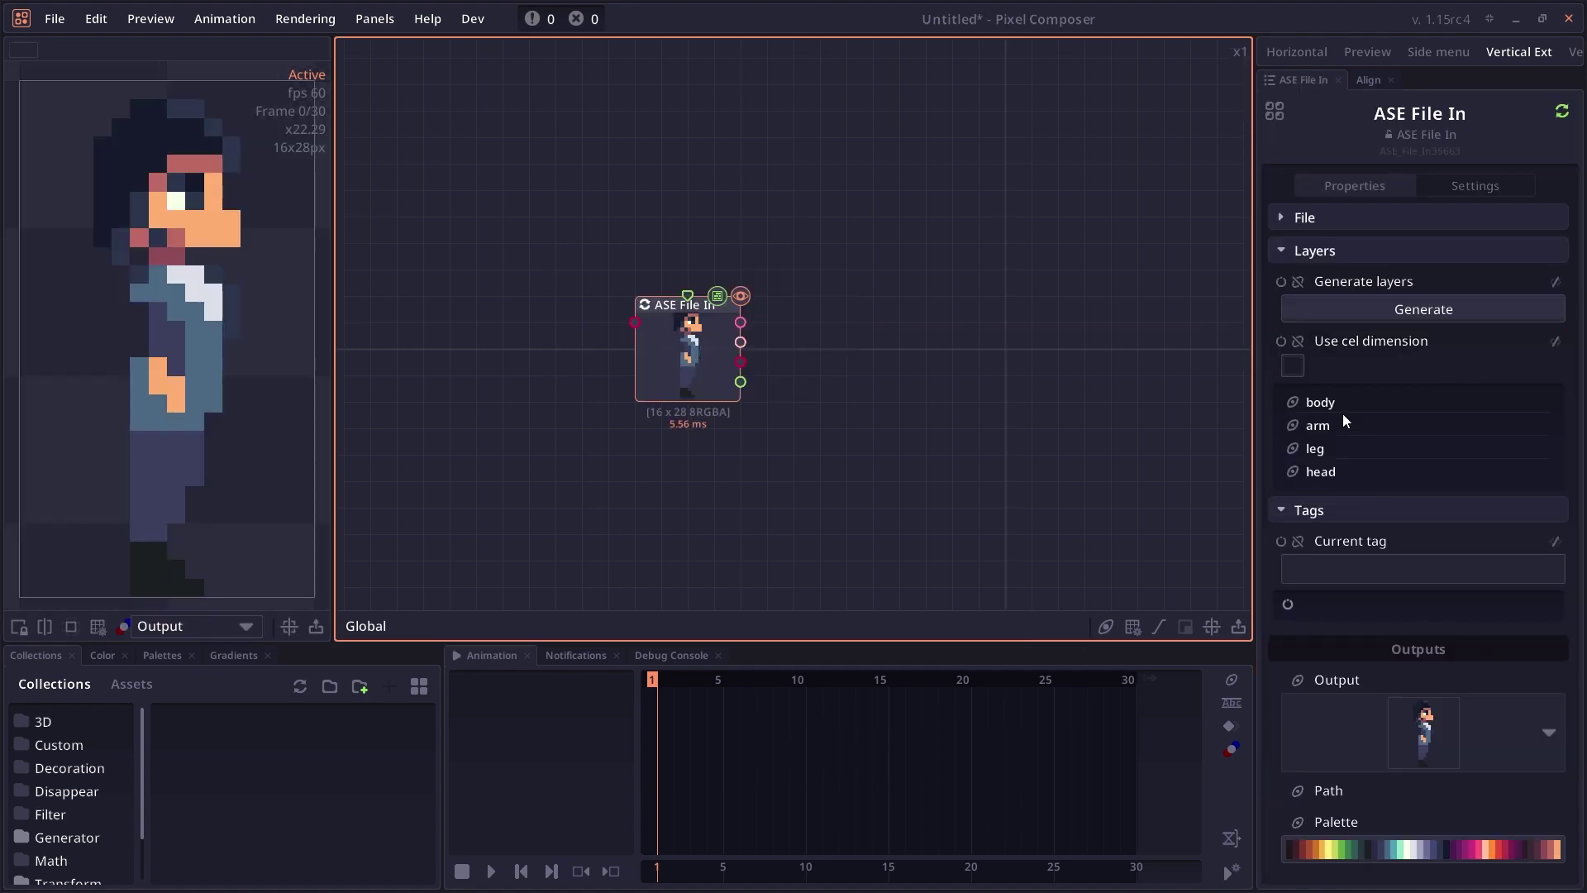
left_click(1294, 363)
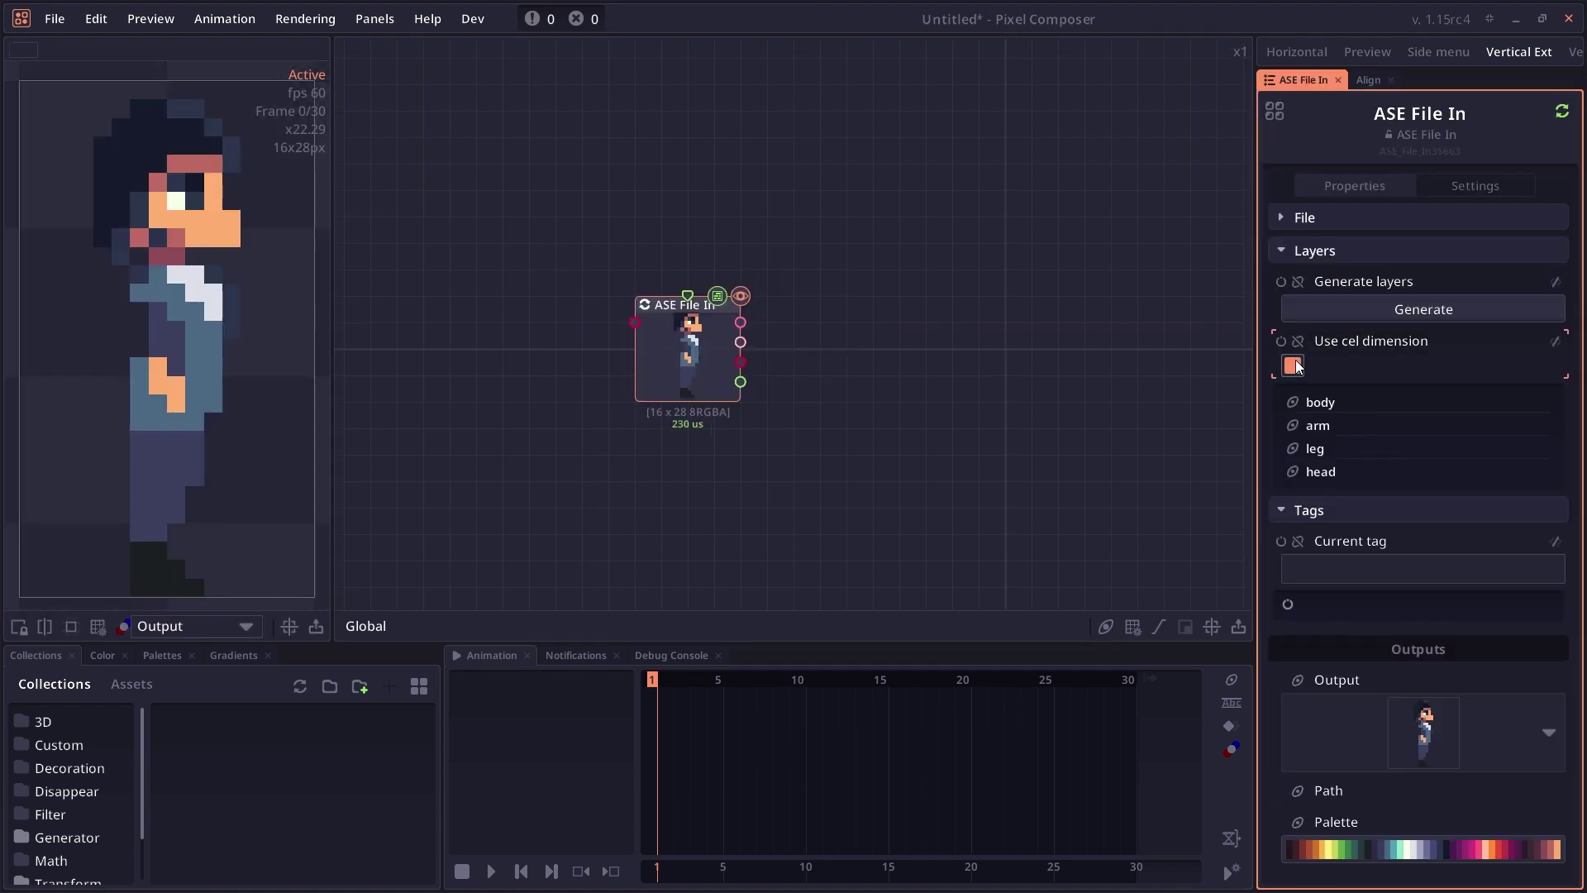
left_click(1376, 310)
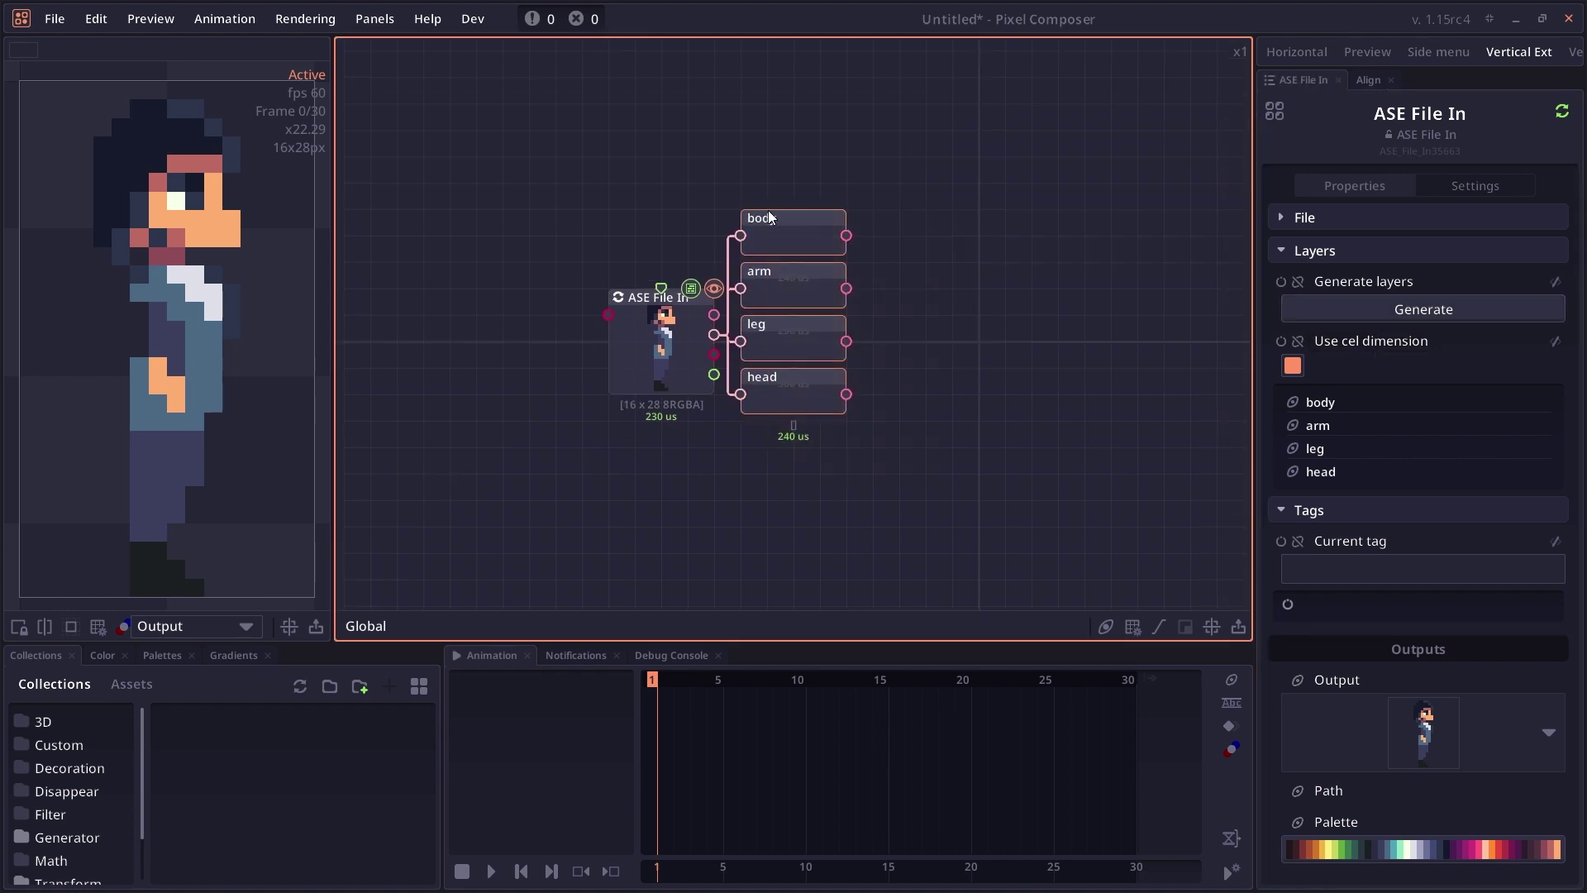
left_click_drag(810, 443, 807, 524)
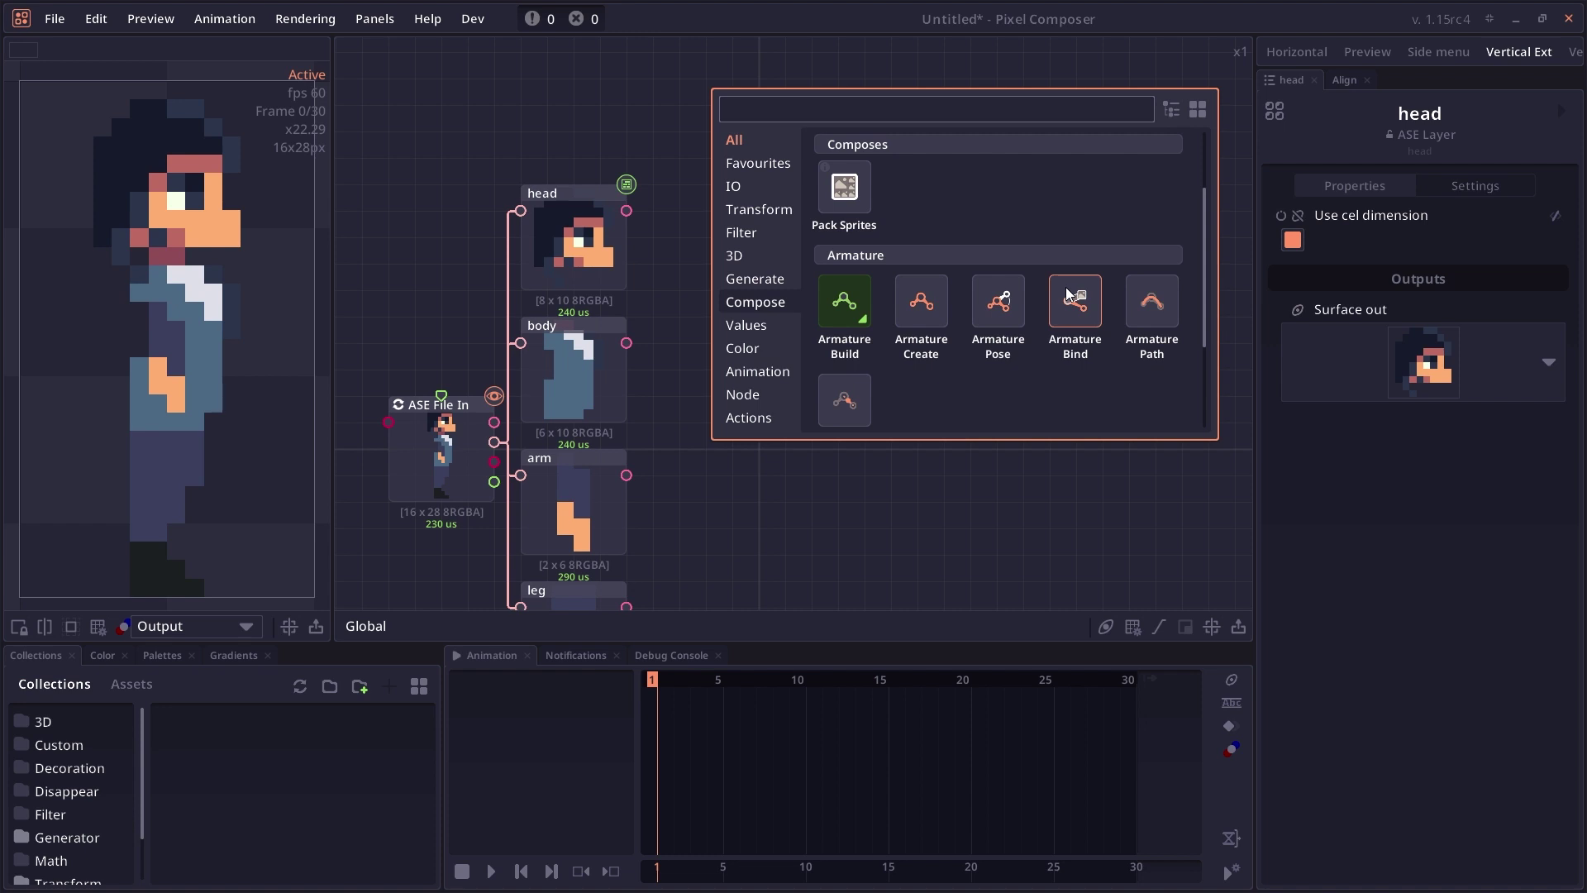
- Add the Armature Build node set near the layer nodes and review its Armature Create, Pose and Bind nodes
scroll(930, 350, "down", 2)
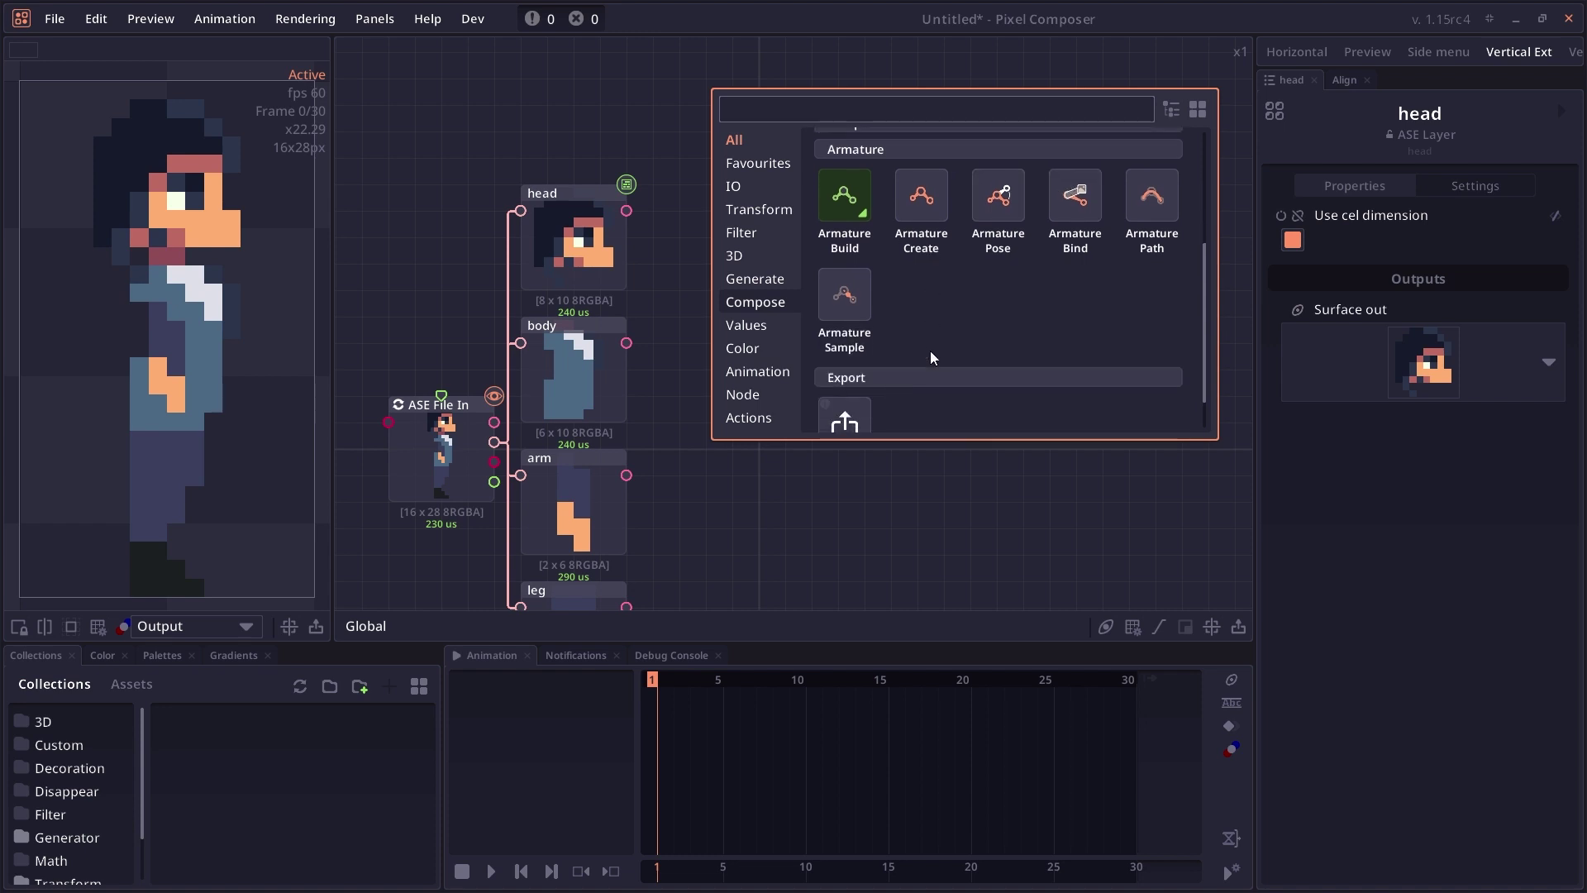
scroll(930, 350, "up", 1)
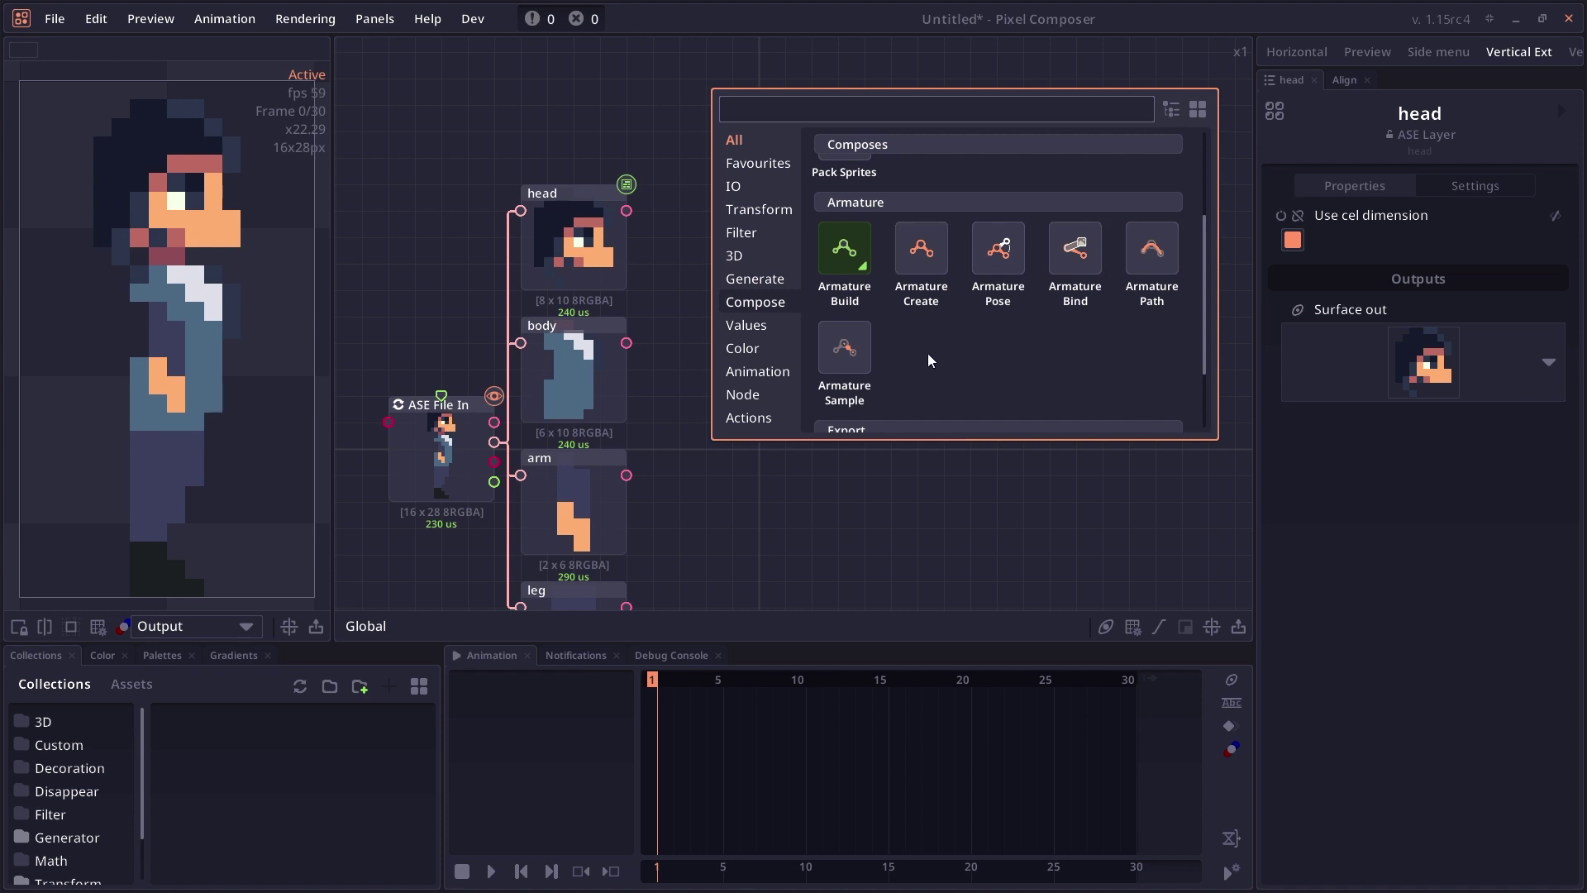
left_click(844, 258)
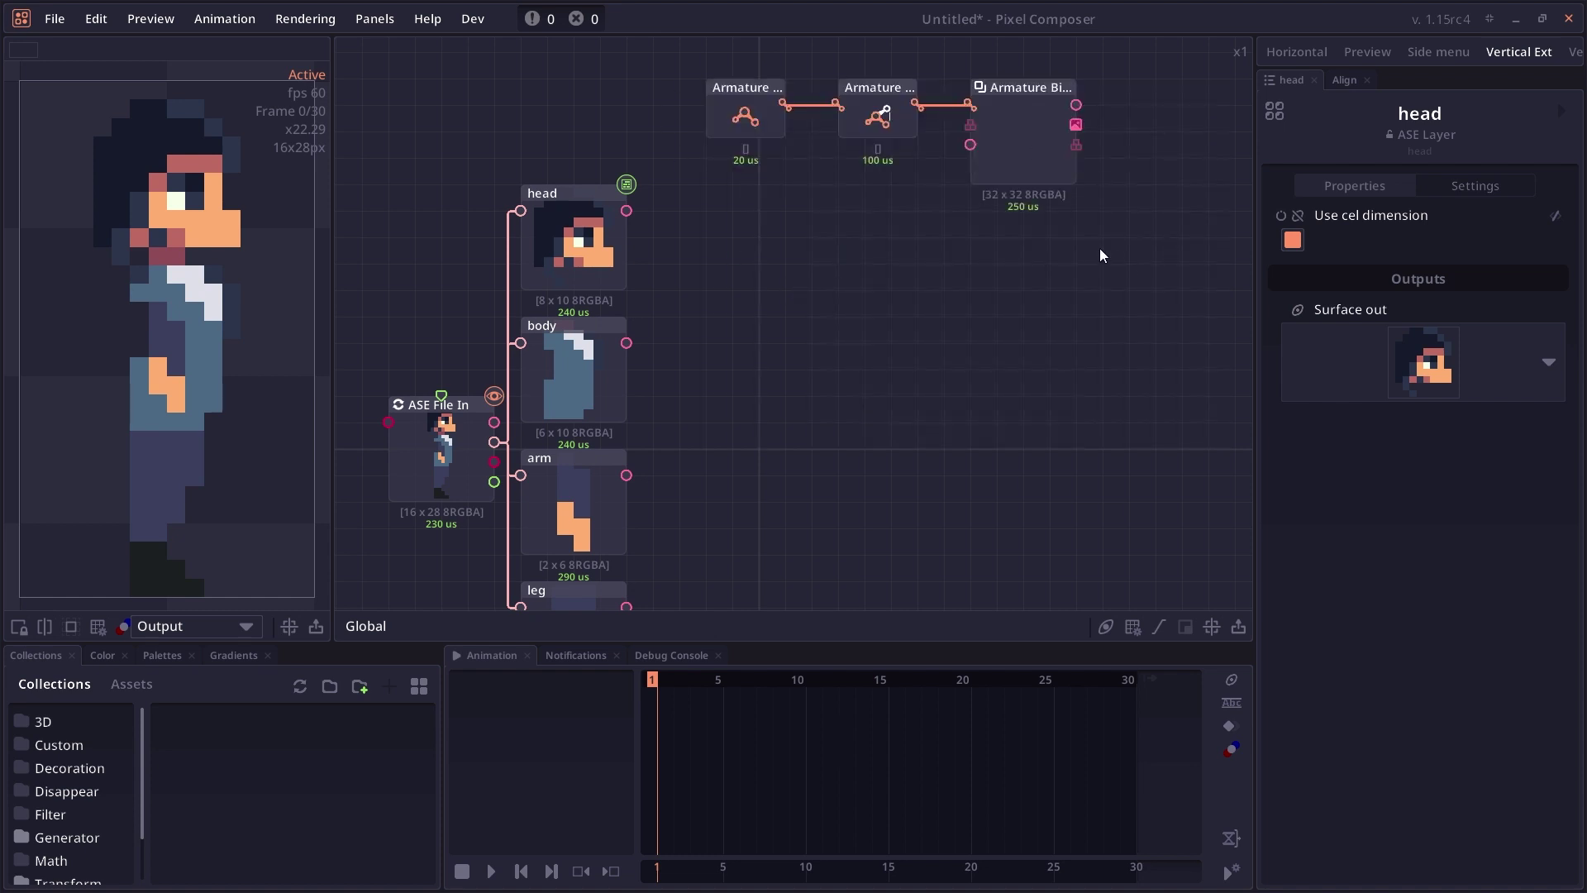
left_click_drag(743, 203, 700, 286)
scroll(691, 279, "up", 1)
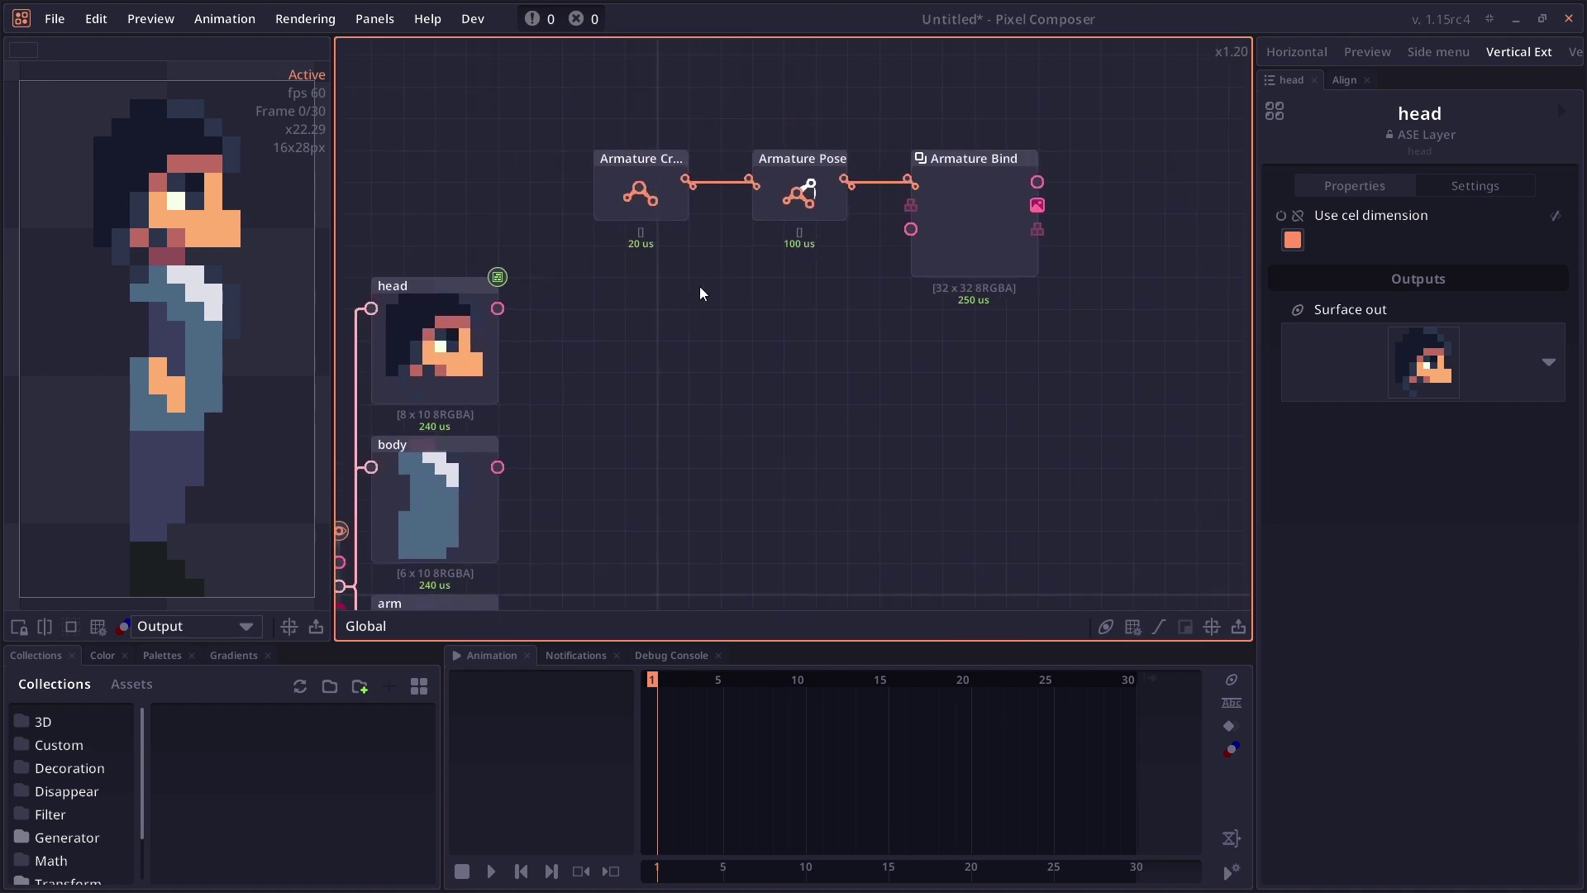
left_click(609, 176)
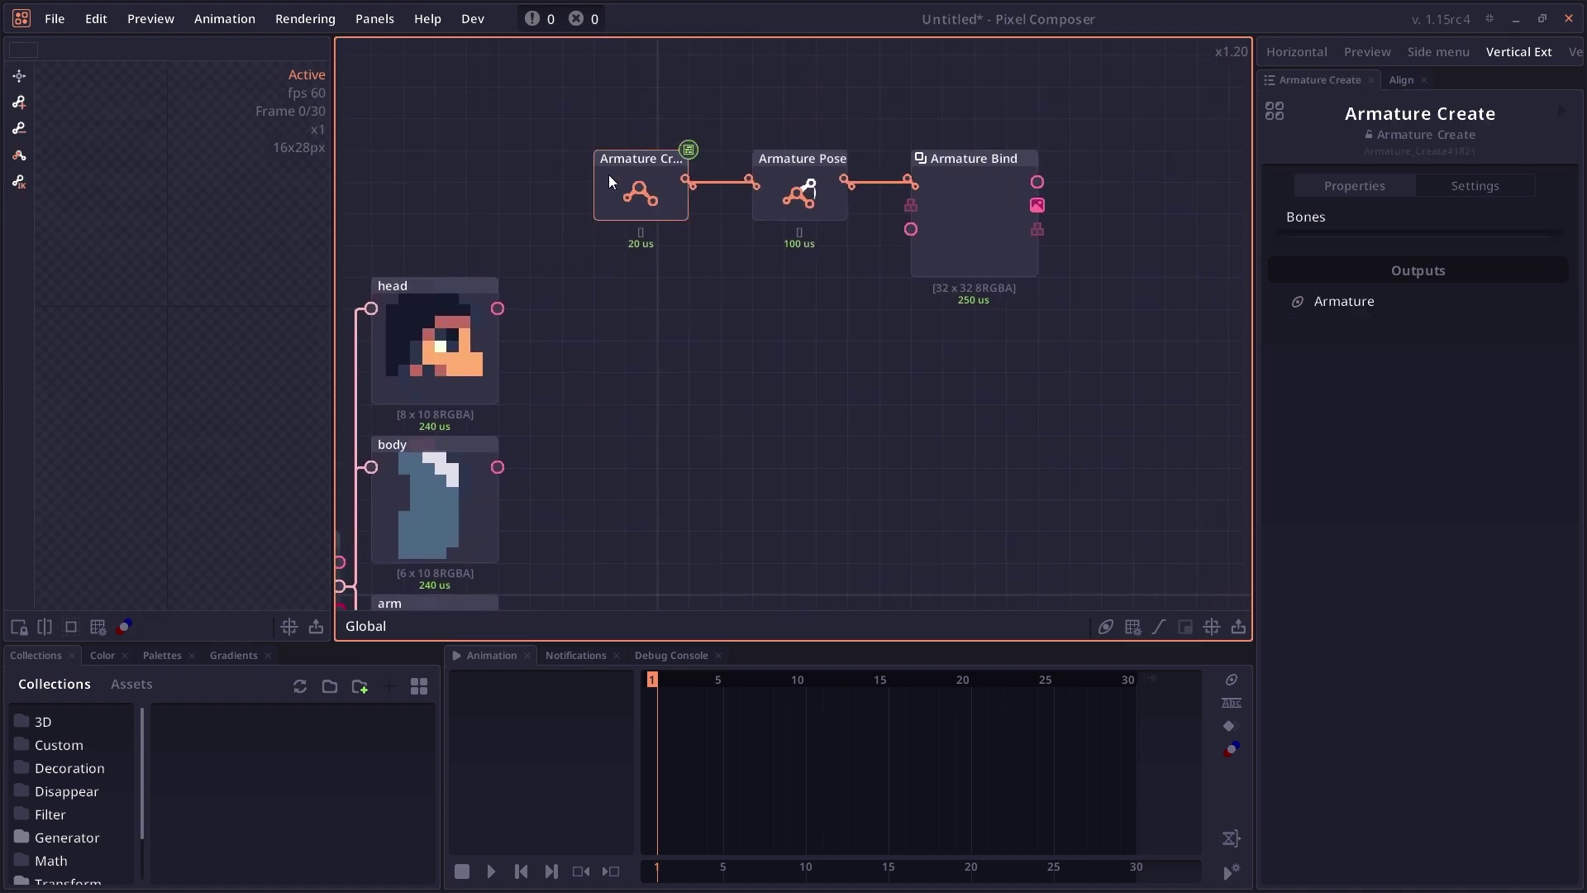
left_click(791, 191)
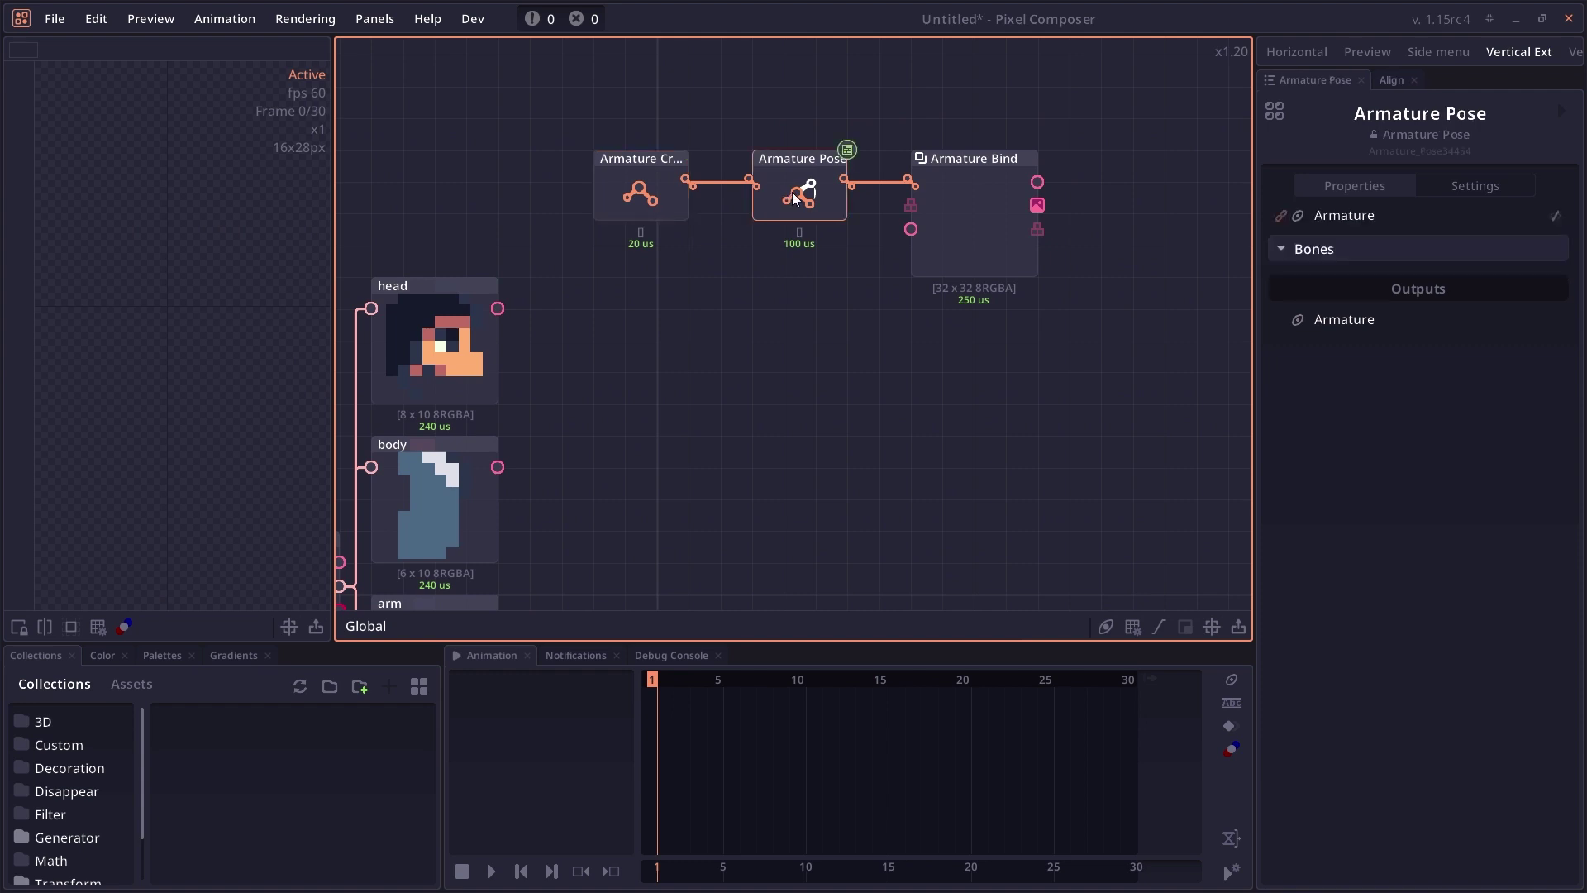
left_click(976, 256)
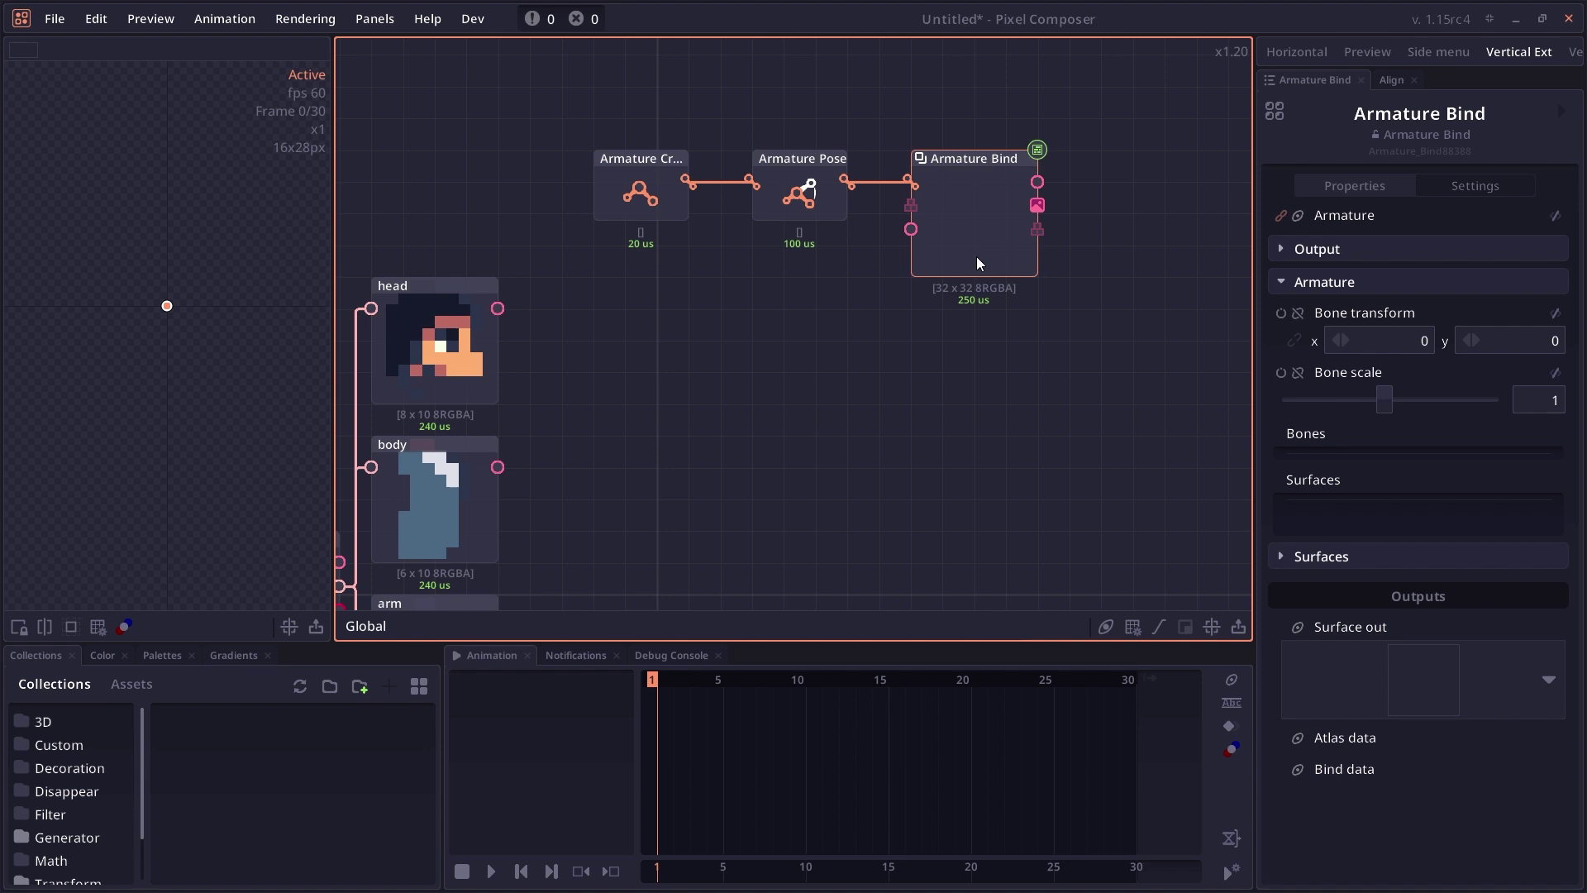
- With the whole character previewed, draw a root bone to the neck in Armature Create, plus bones along the head, arm, body and leg
left_click(459, 543)
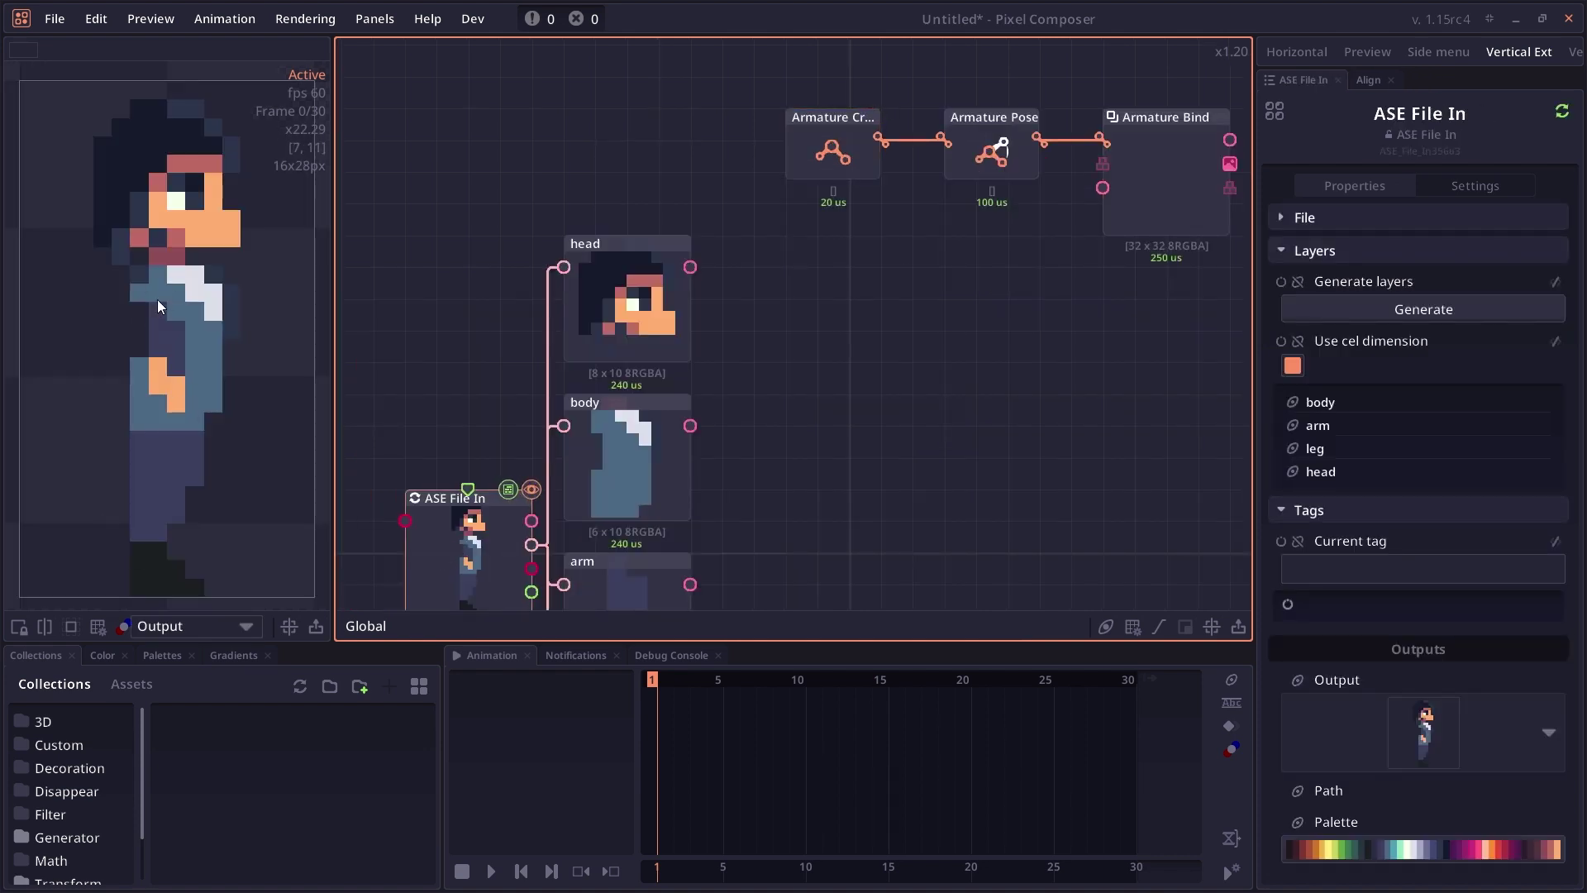
left_click(822, 159)
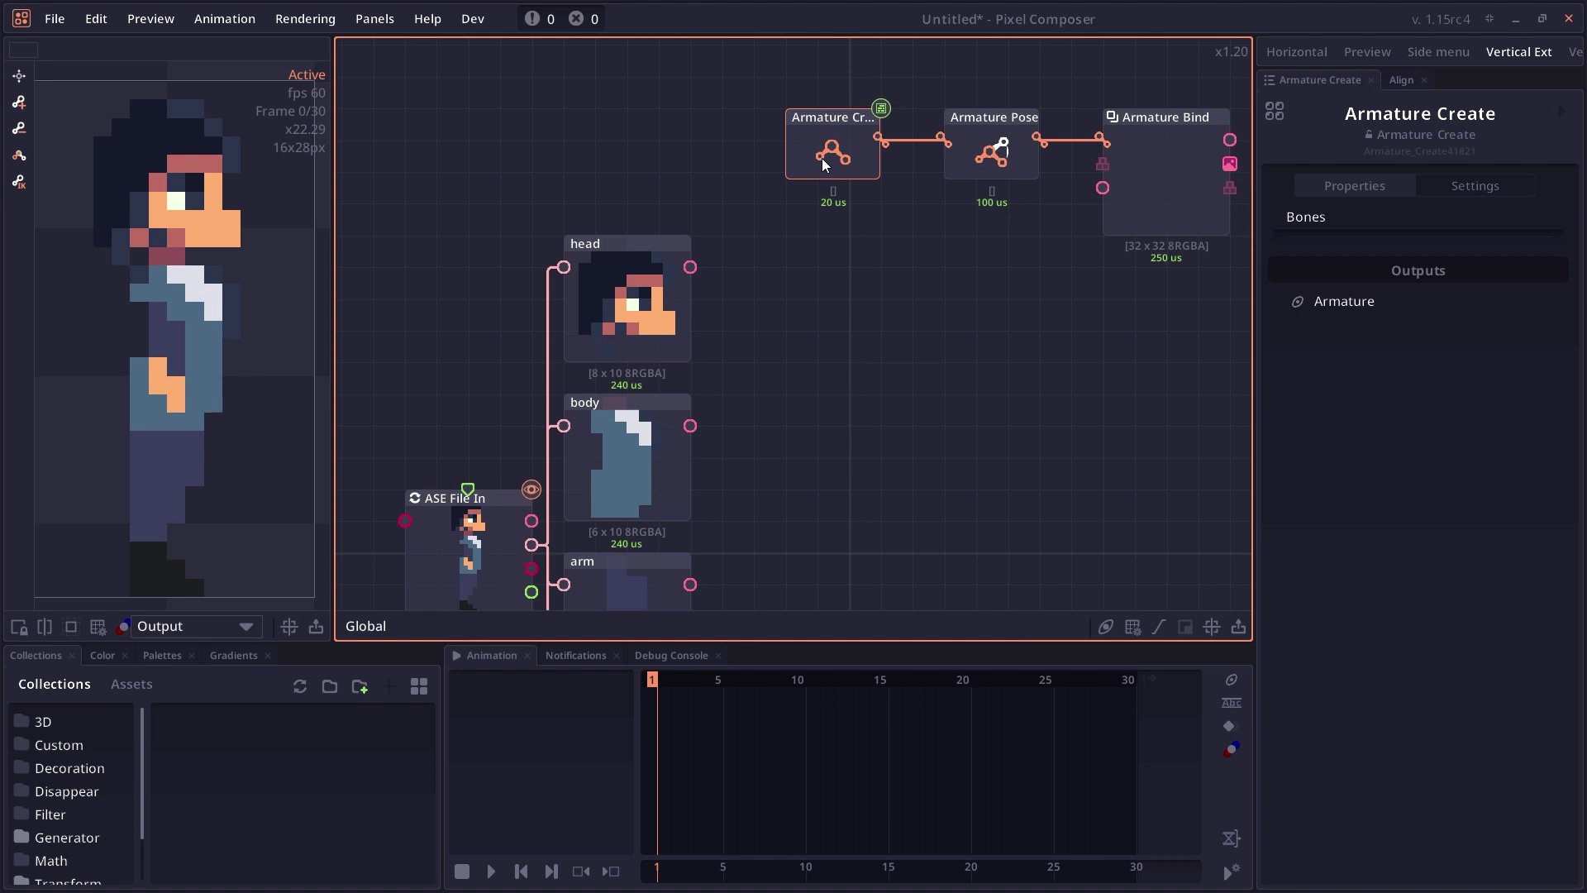
left_click(21, 105)
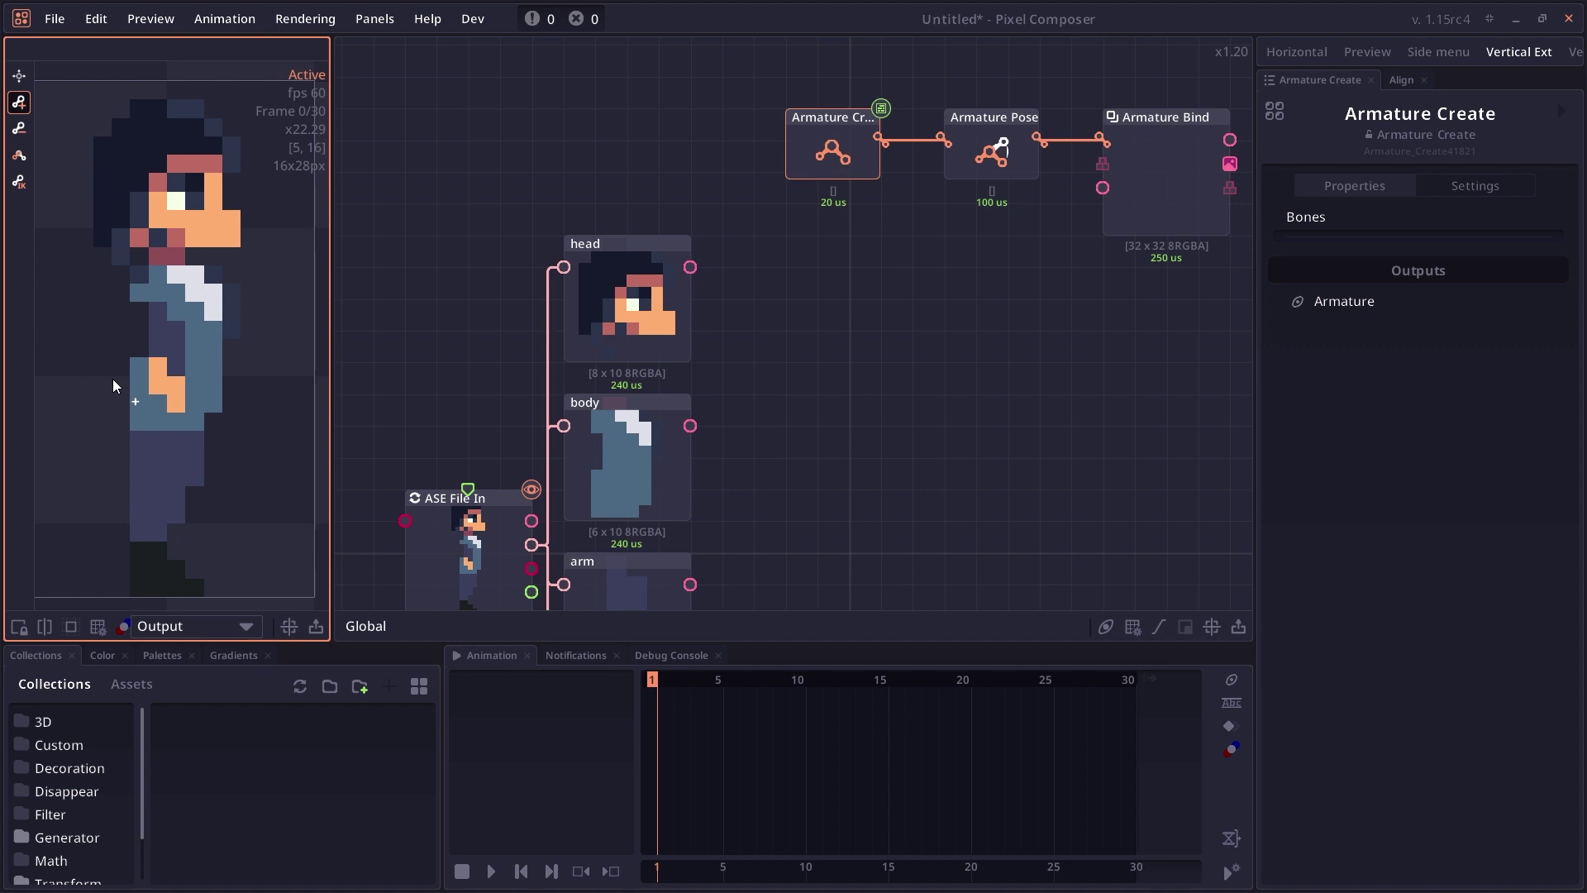
left_click_drag(82, 283, 128, 264)
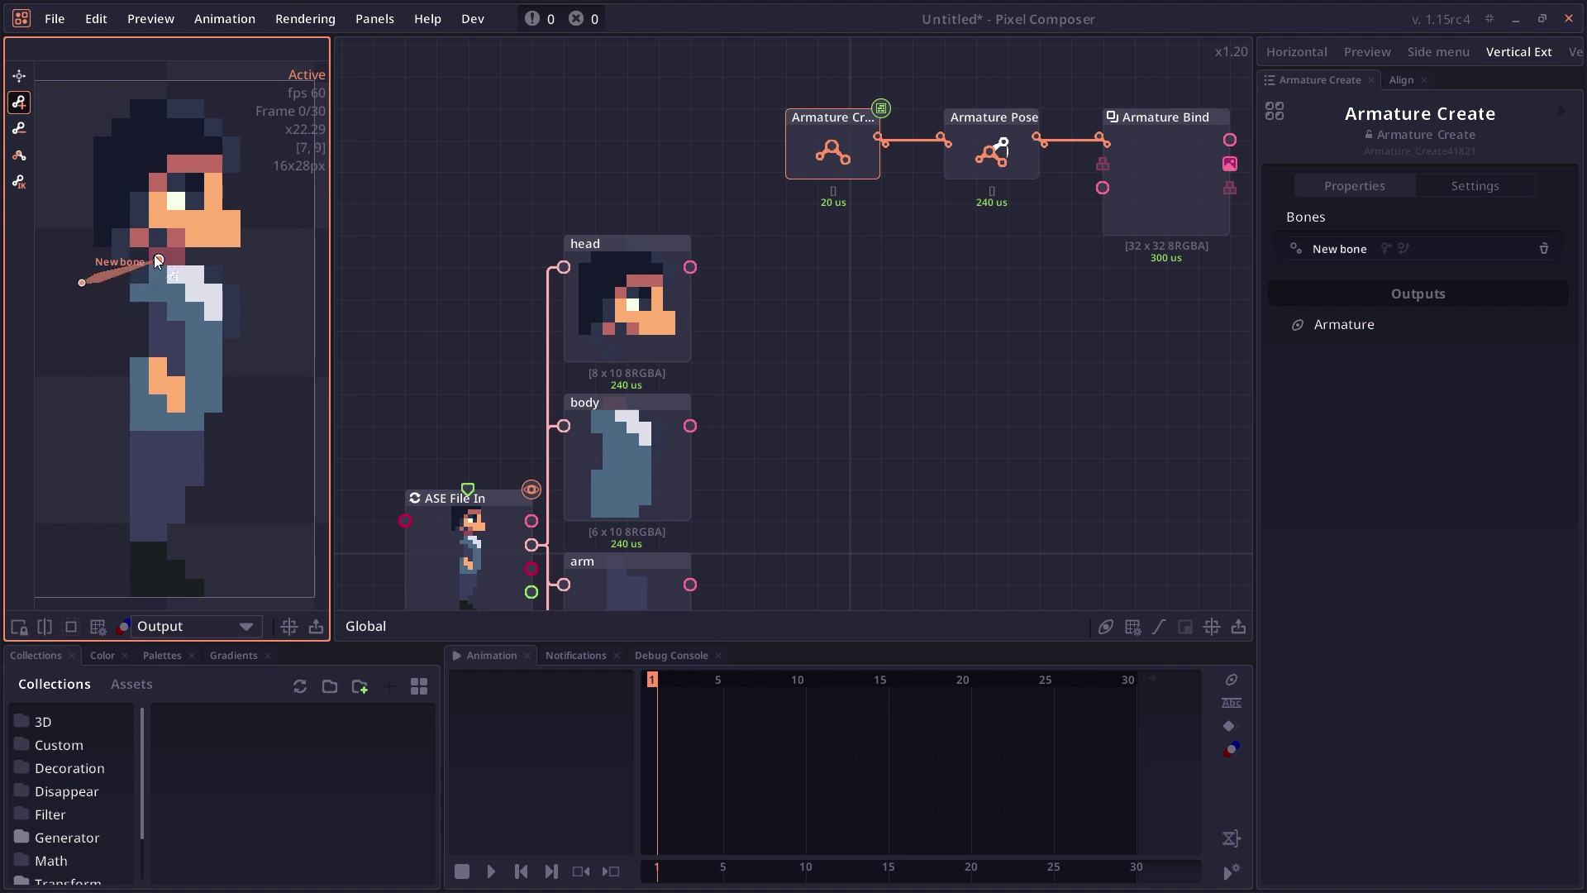
left_click_drag(159, 259, 157, 108)
mouse_move(159, 260)
left_mouse_down()
mouse_move(154, 574)
mouse_move(158, 320)
mouse_move(160, 383)
left_mouse_up()
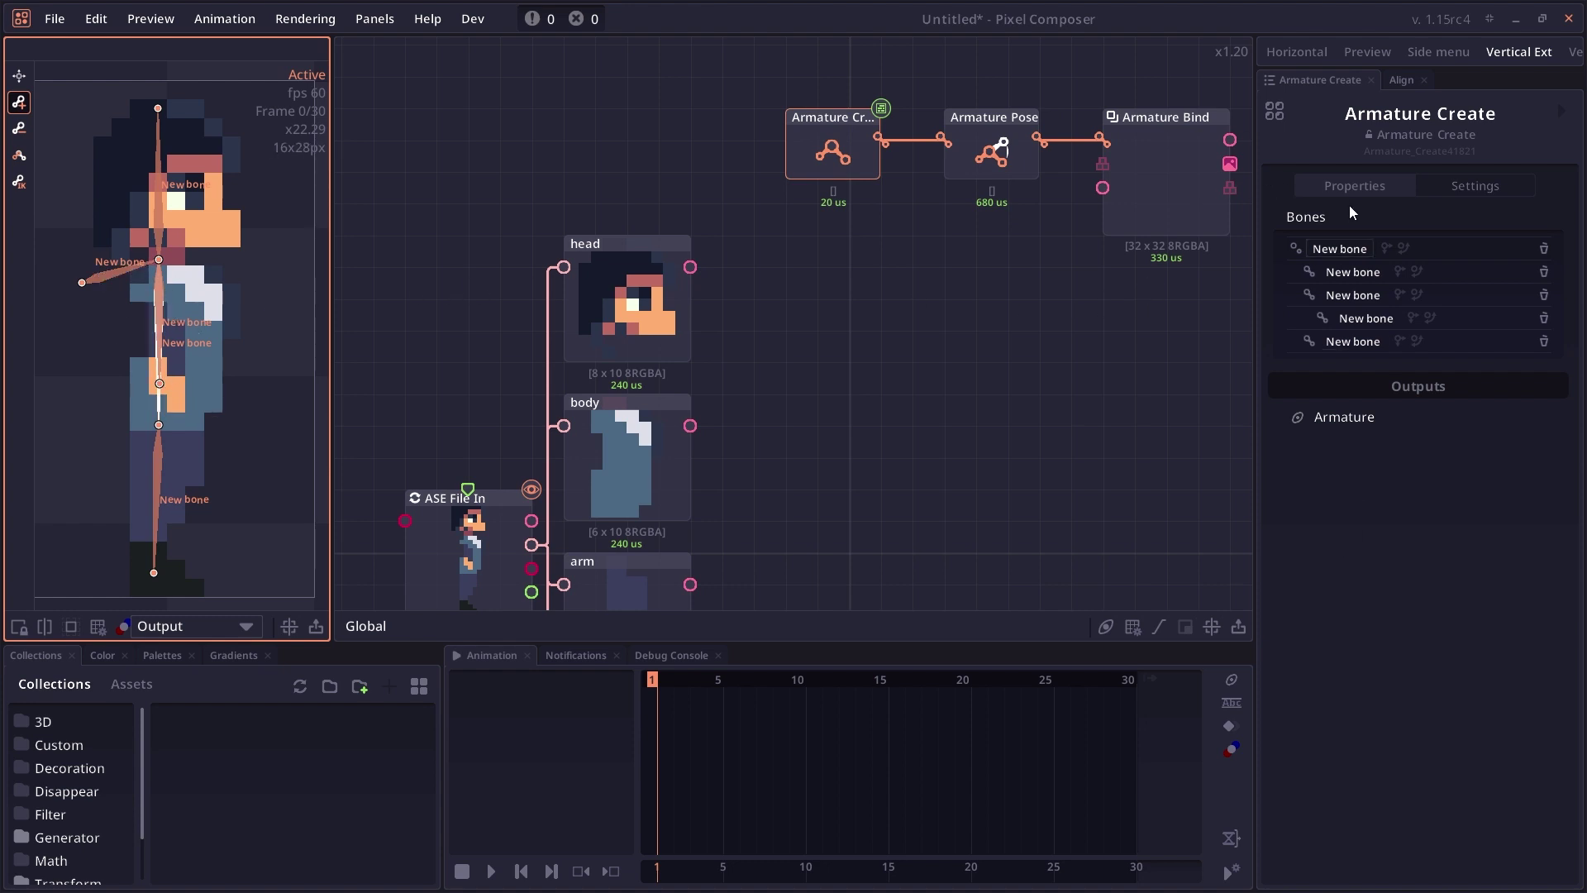
- Rename the five bones in Armature Create as root, arm, body, leg and head
left_click(1344, 249)
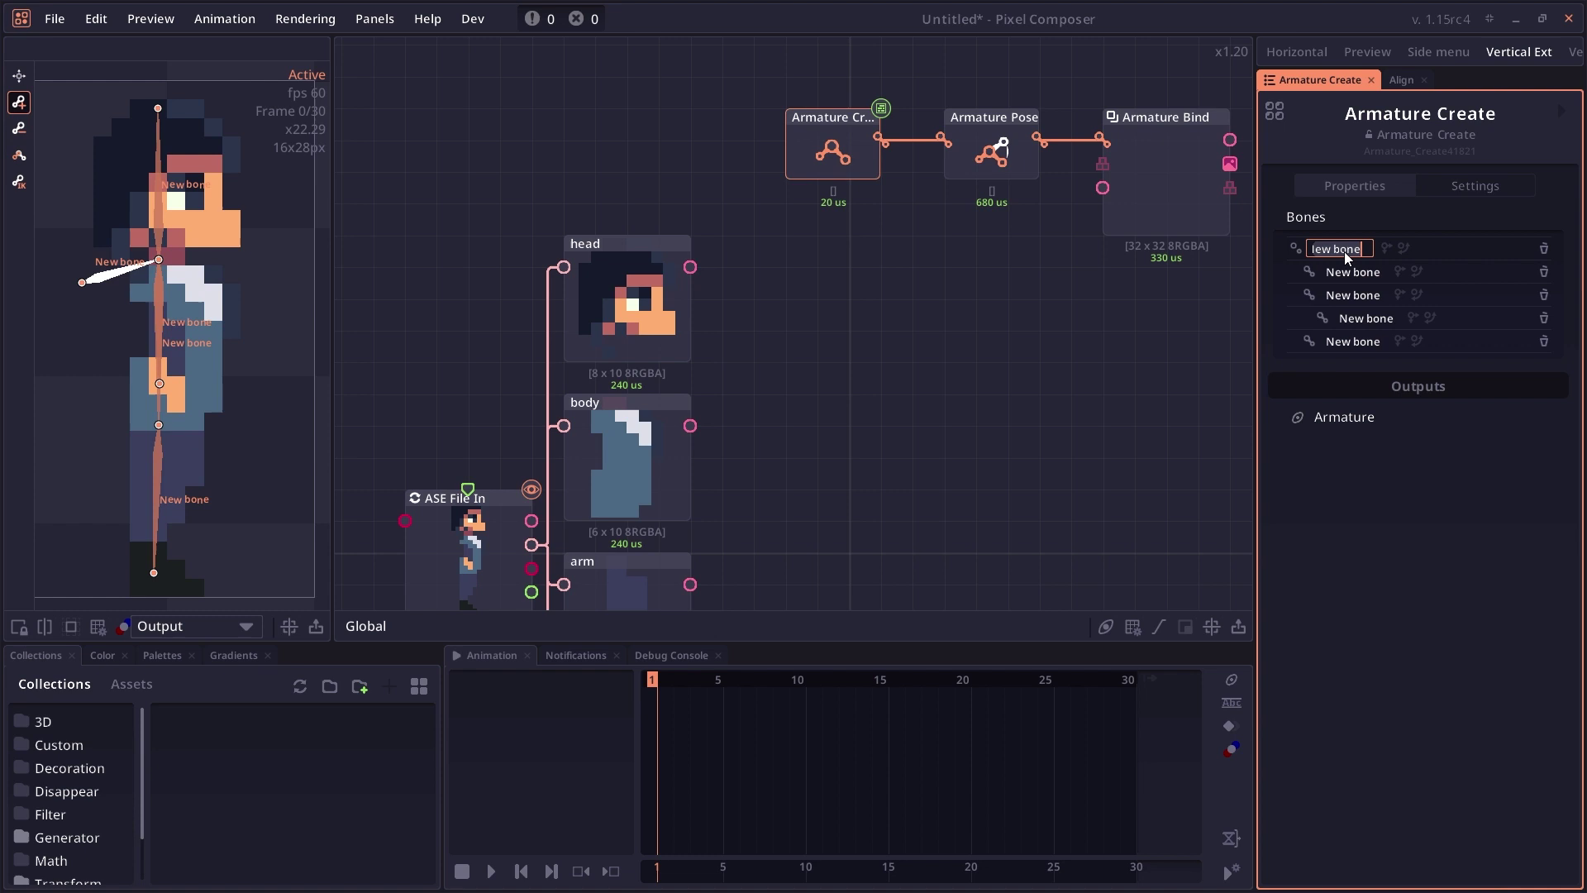
type("root")
left_click(1347, 273)
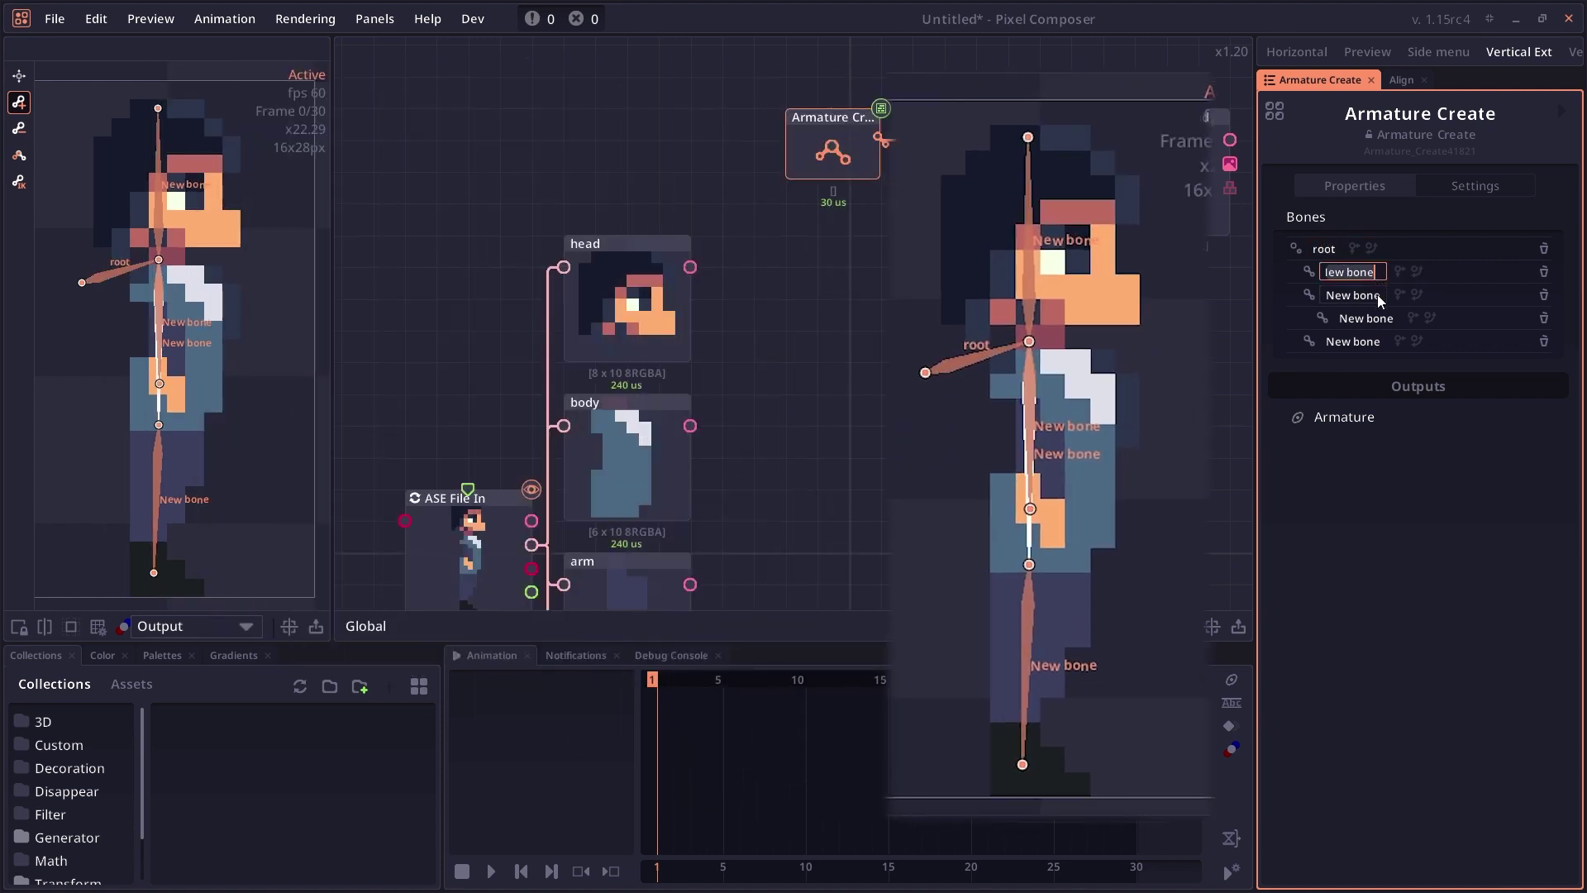
left_click(1359, 273)
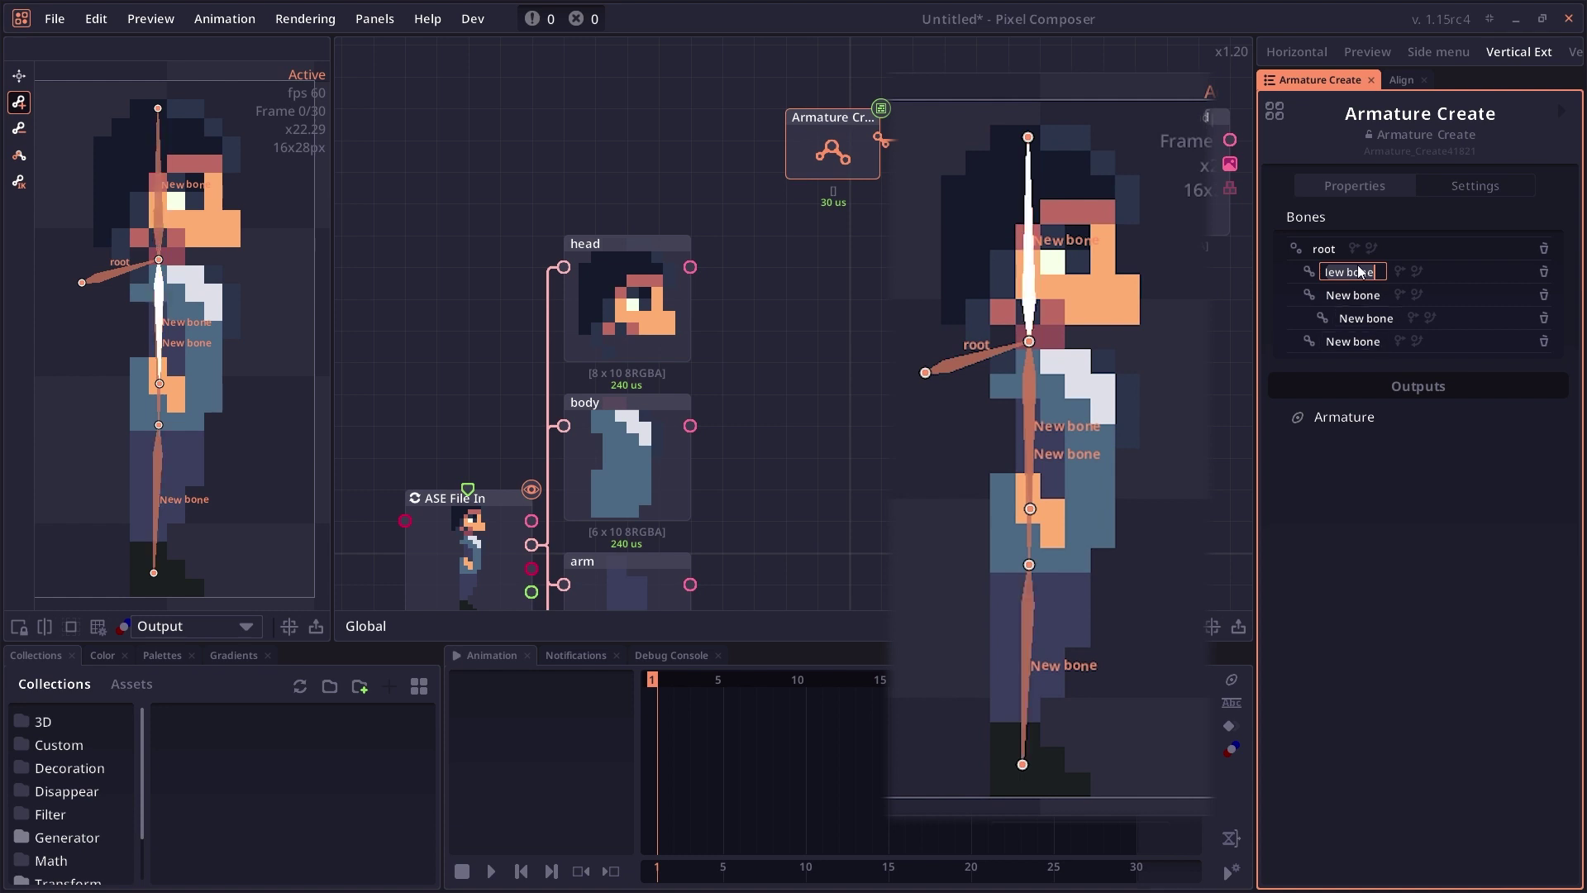
type("arm")
left_click(1347, 293)
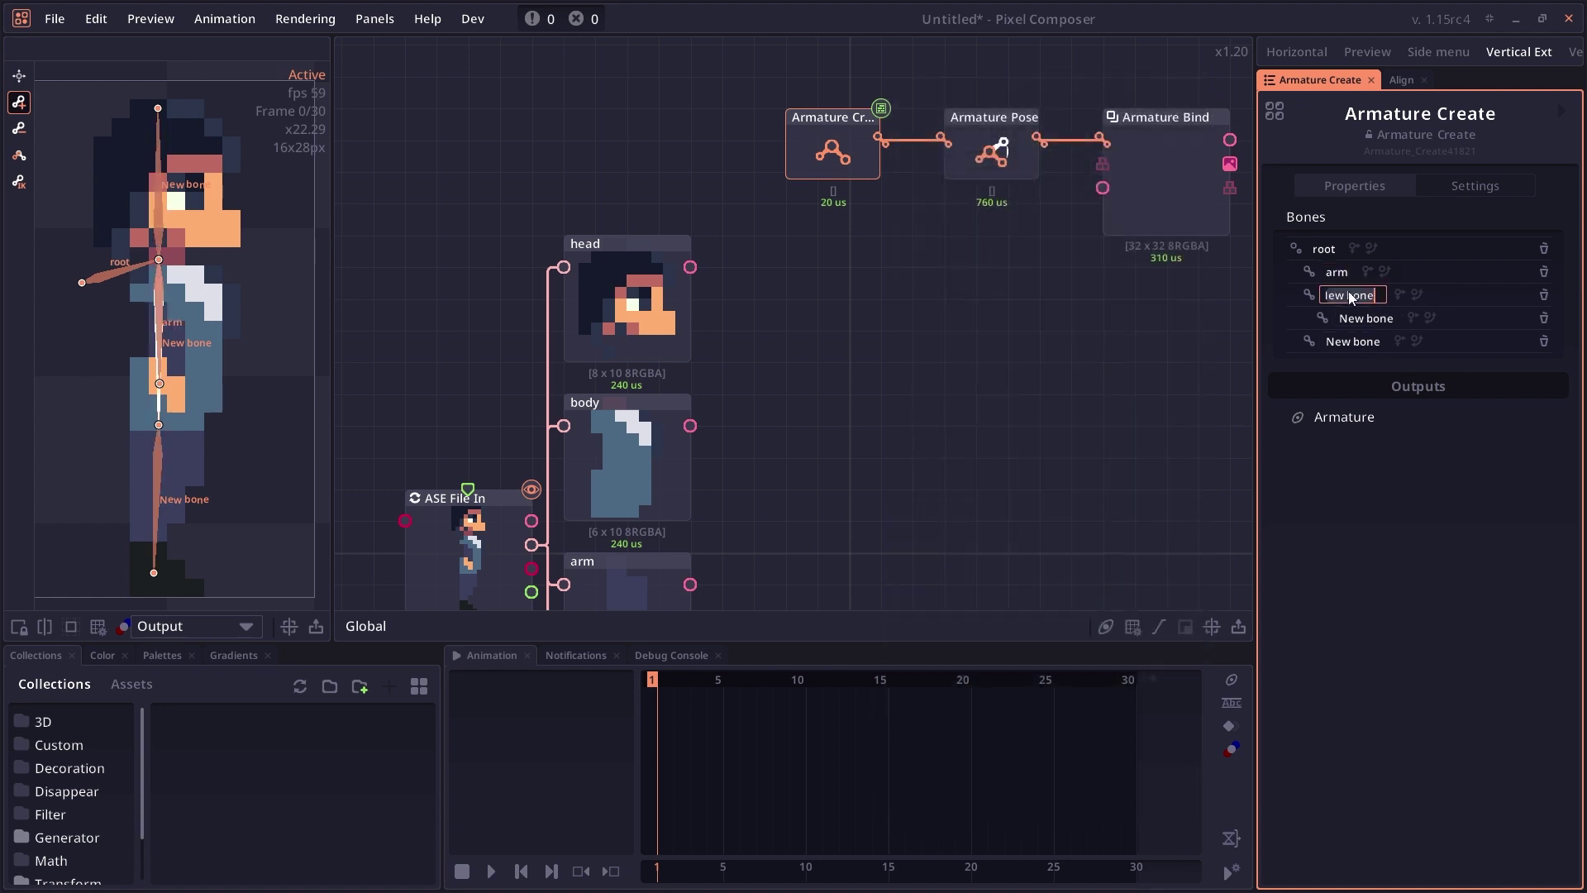
type("body")
left_click(1350, 319)
type("leg")
left_click(1352, 341)
type("head")
- Connect the head, body, arm and leg layer outputs to the Armature Bind node's surface inputs, in that order
left_click(1149, 173)
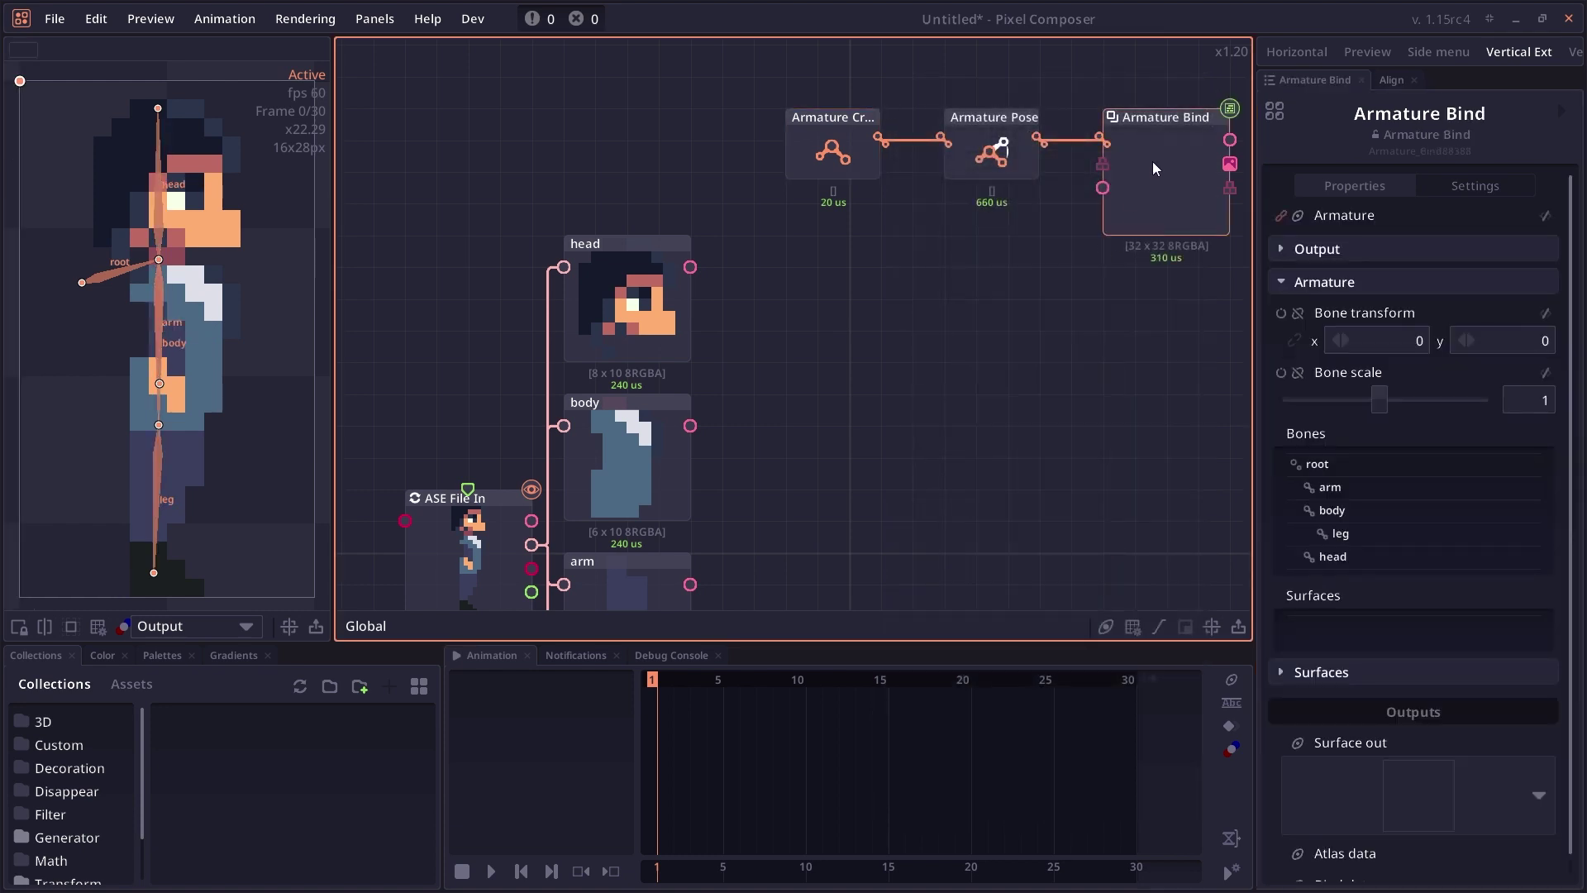
left_click_drag(799, 307, 702, 241)
scroll(726, 266, "down", 1)
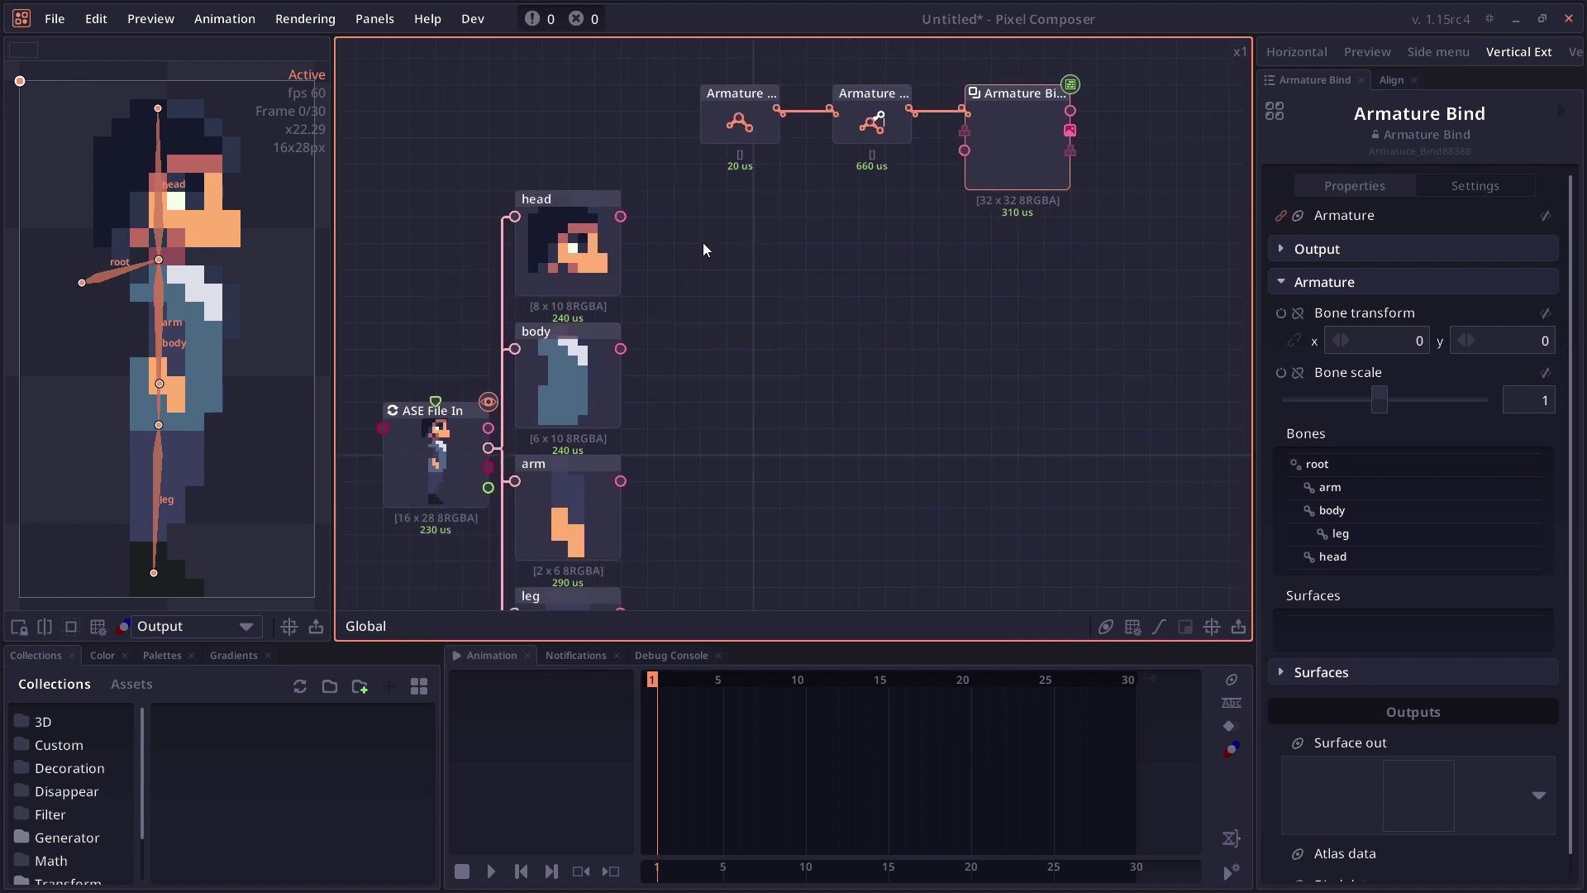
left_click_drag(614, 205, 967, 161)
left_click_drag(611, 337, 957, 158)
left_click_drag(612, 470, 956, 178)
left_click_drag(611, 602, 956, 198)
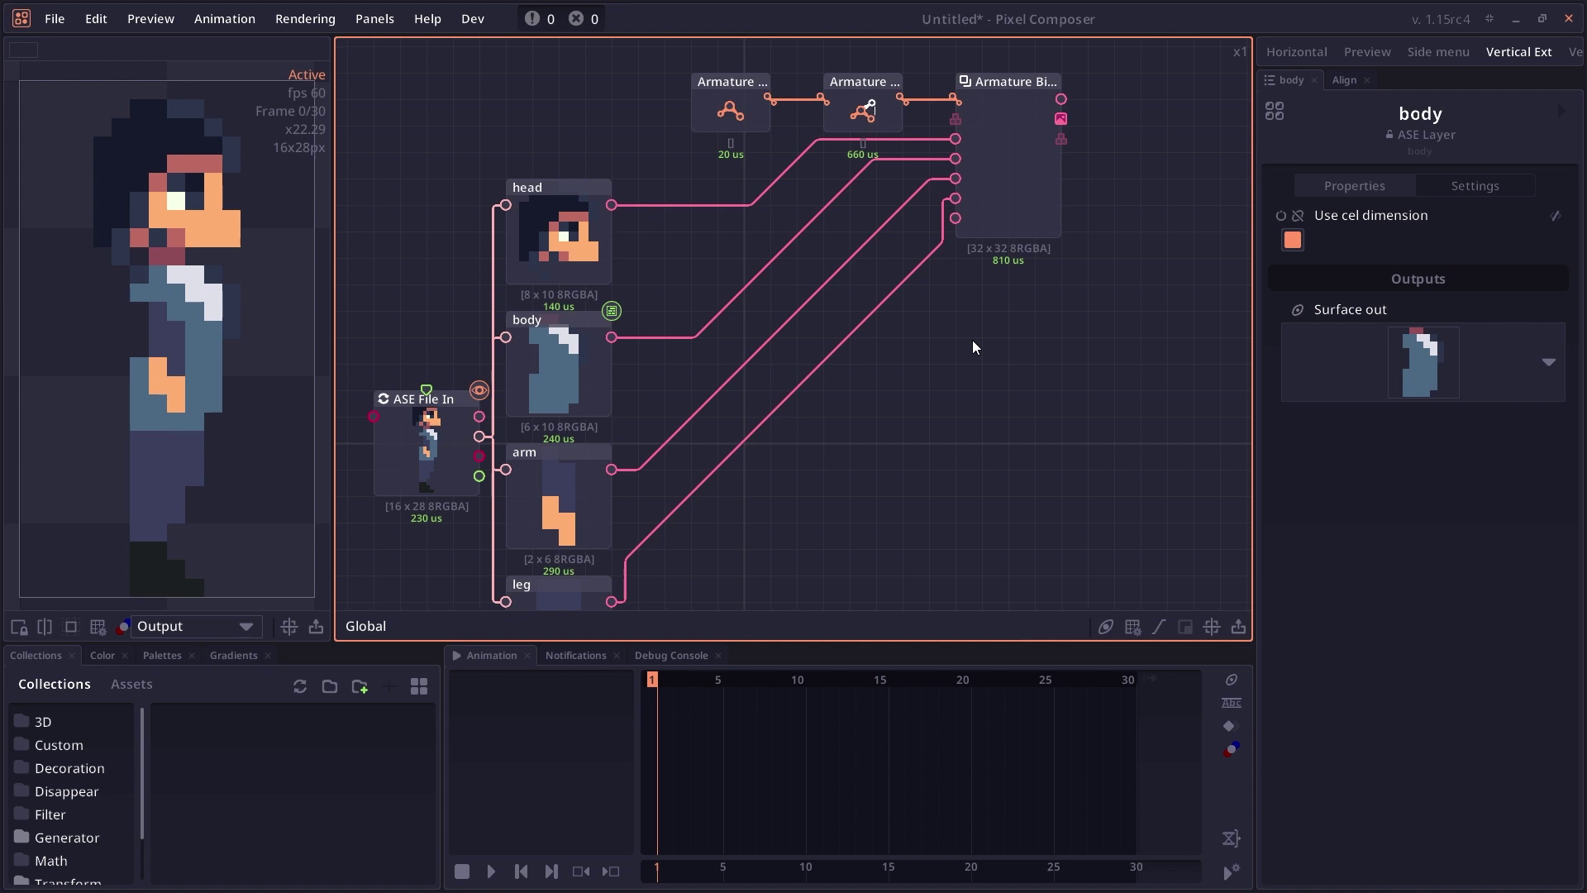
- Assign each surface in Armature Bind to its matching head, body, arm or leg bone
left_click(1033, 191)
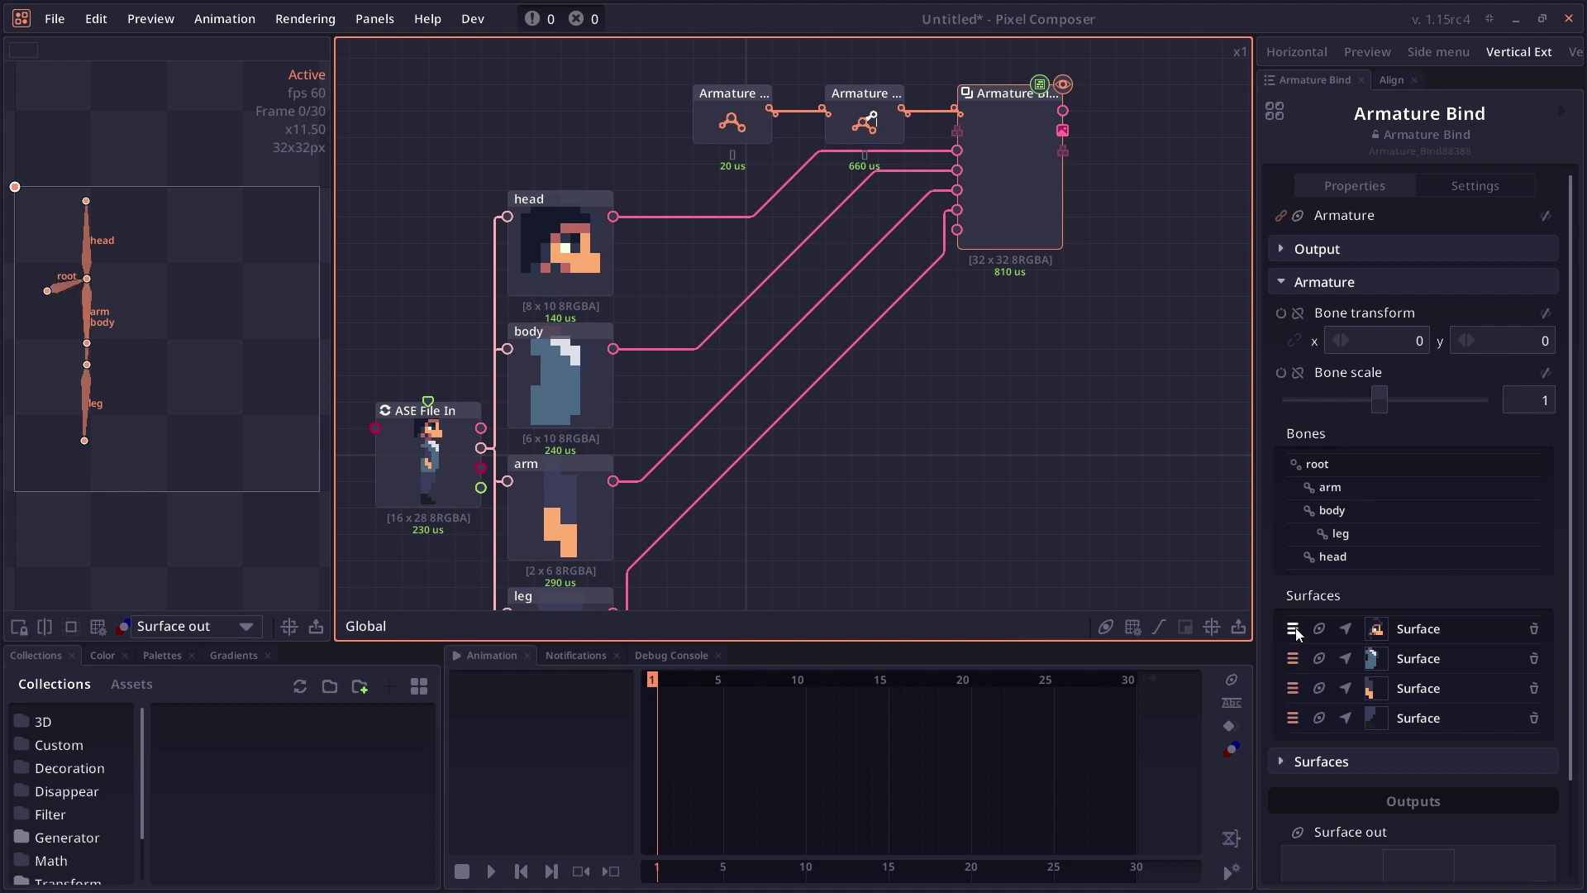
left_click_drag(1296, 633, 1352, 554)
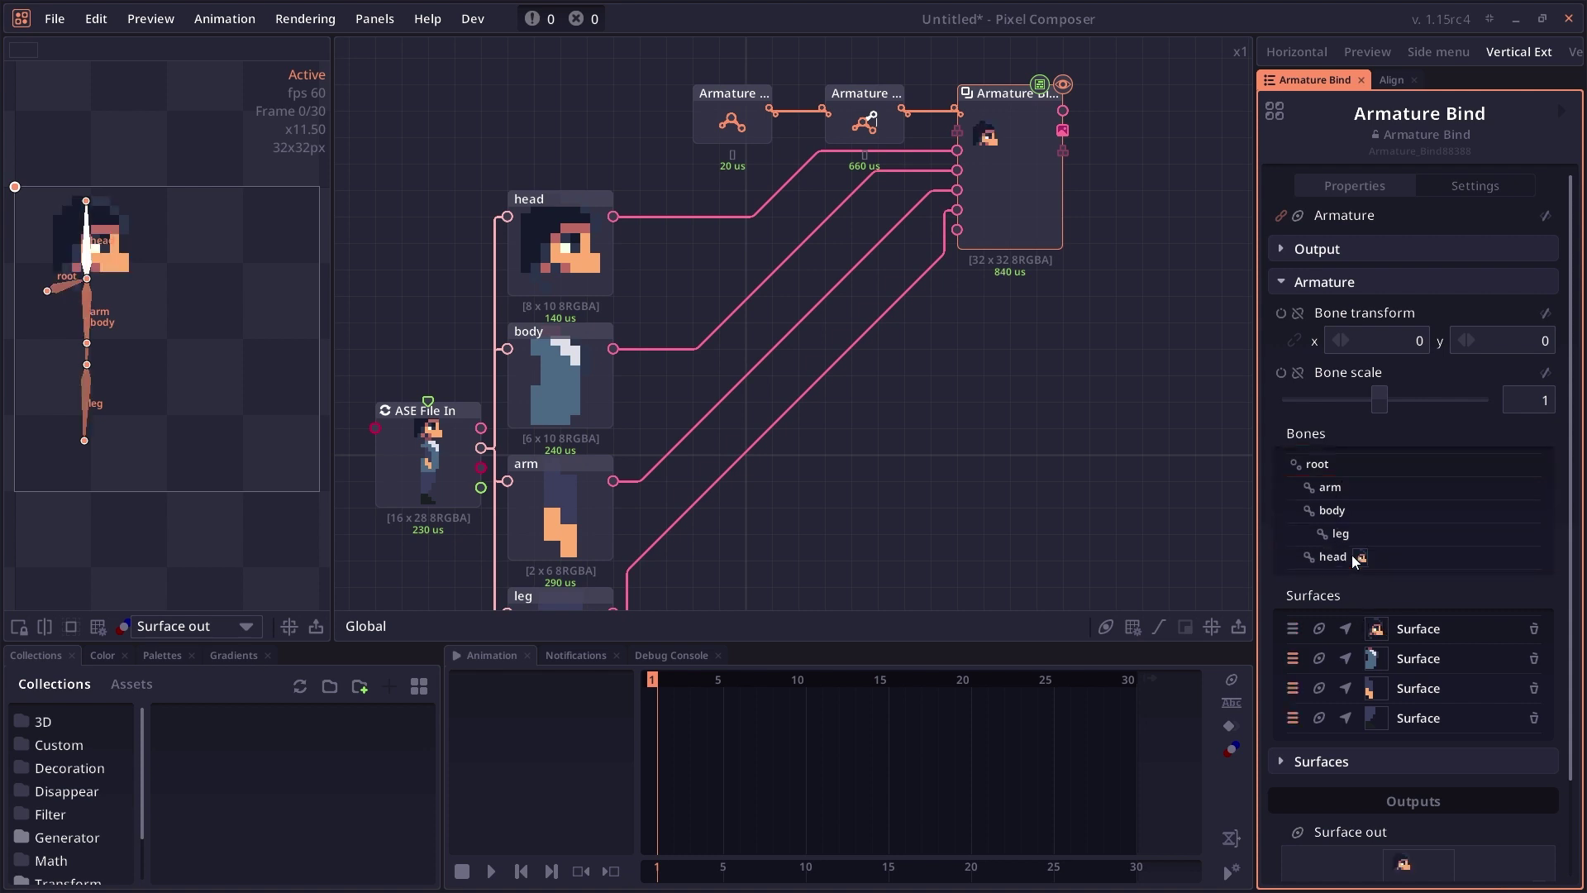
left_click_drag(1295, 665, 1353, 510)
left_click_drag(1292, 687, 1370, 499)
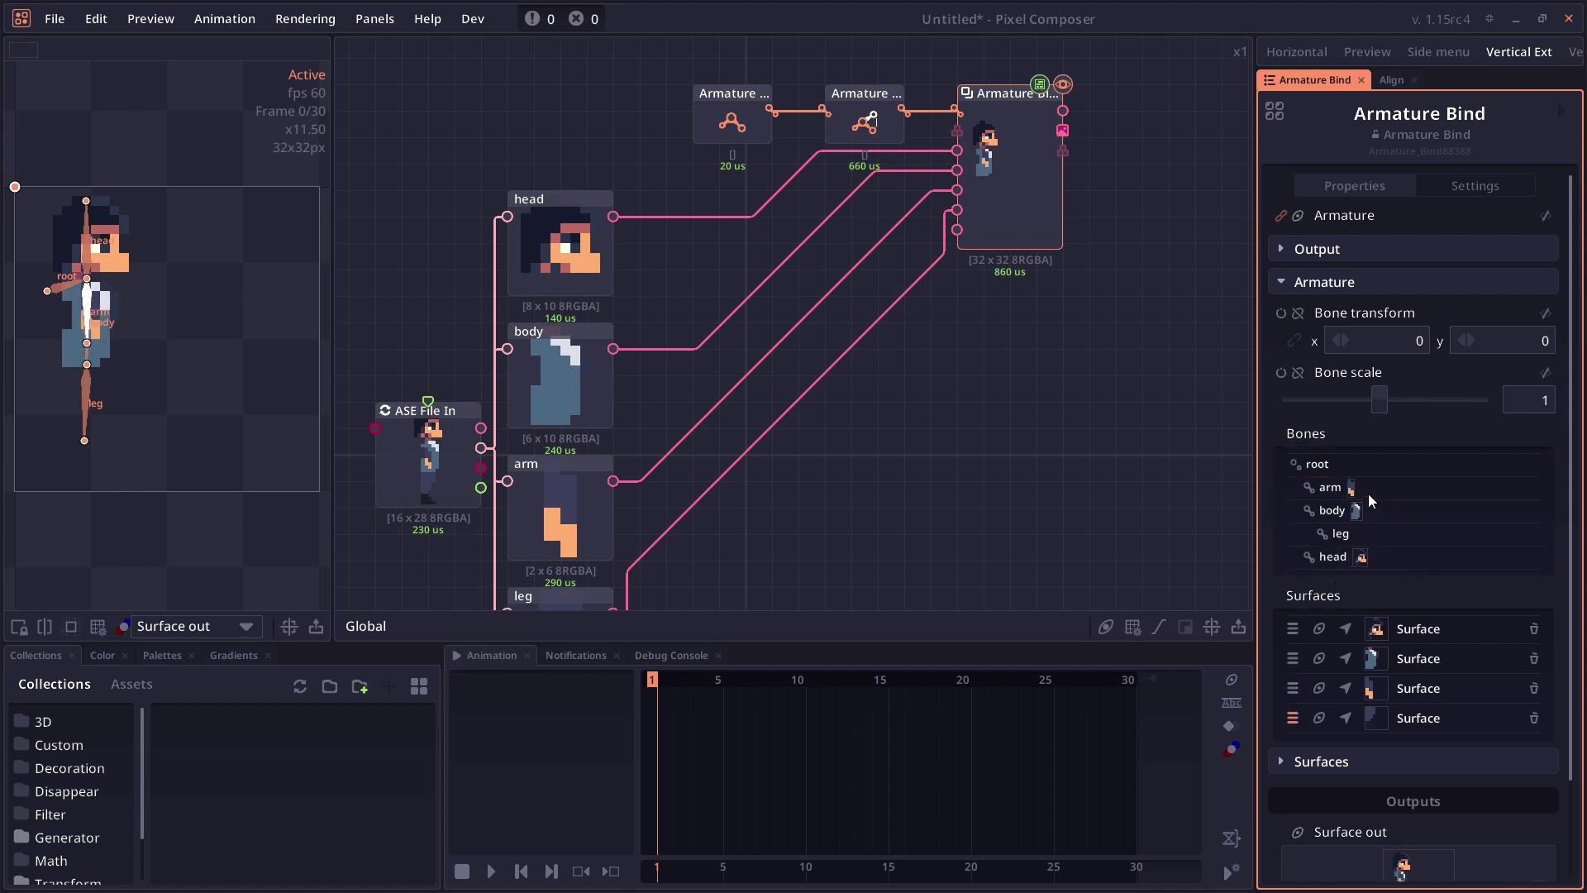
left_click_drag(1292, 717, 1355, 537)
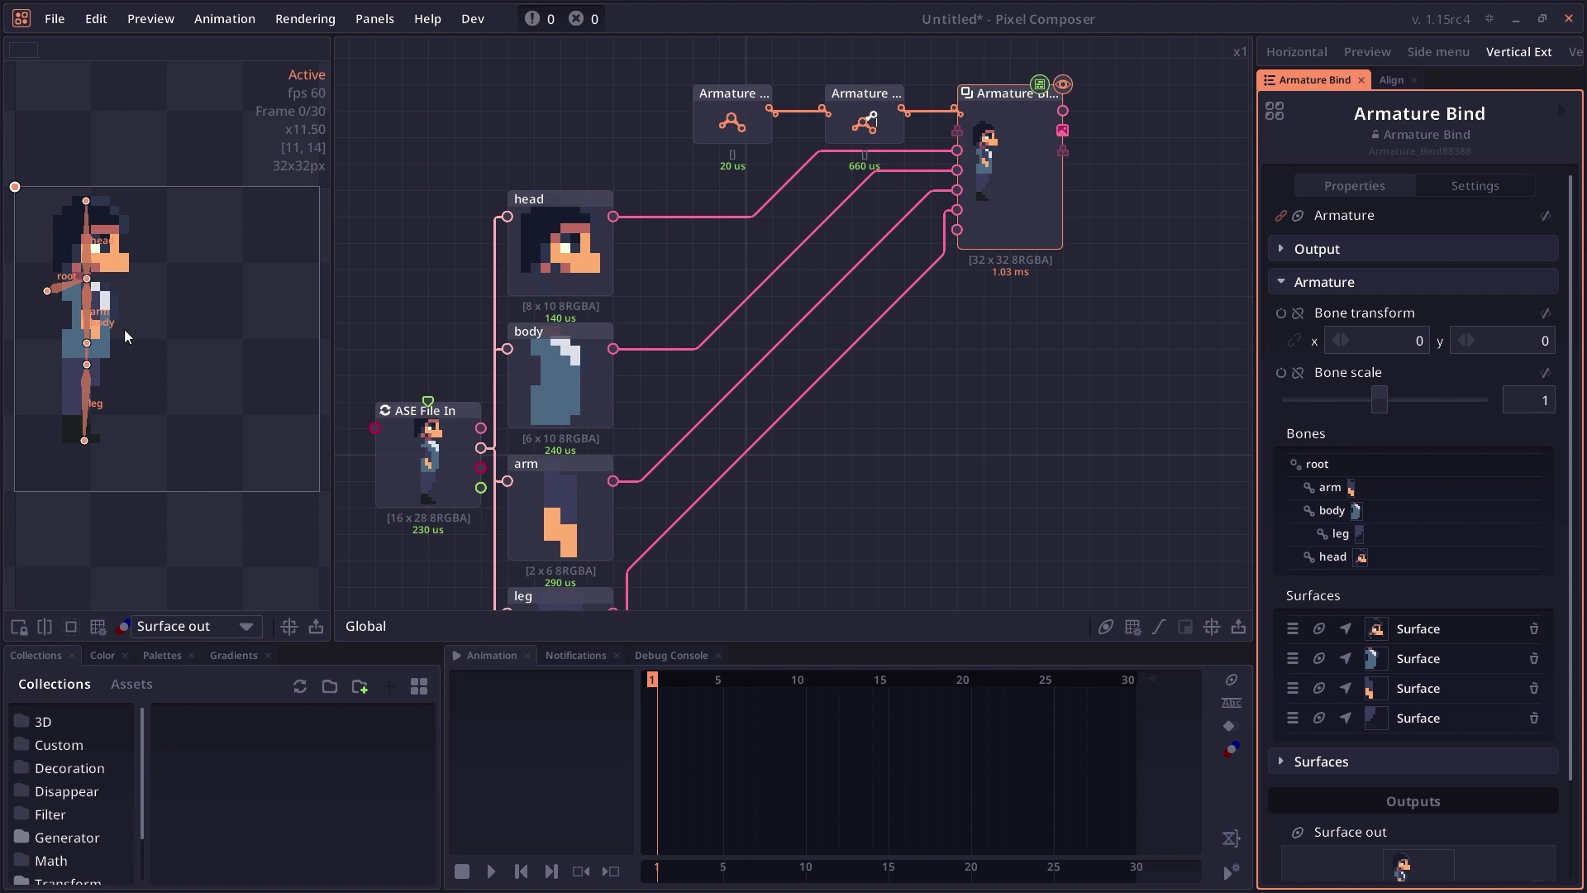
- Shift the bound head surface slightly toward the back of the character in the preview
left_click_drag(177, 322, 269, 335)
scroll(165, 324, "up", 4)
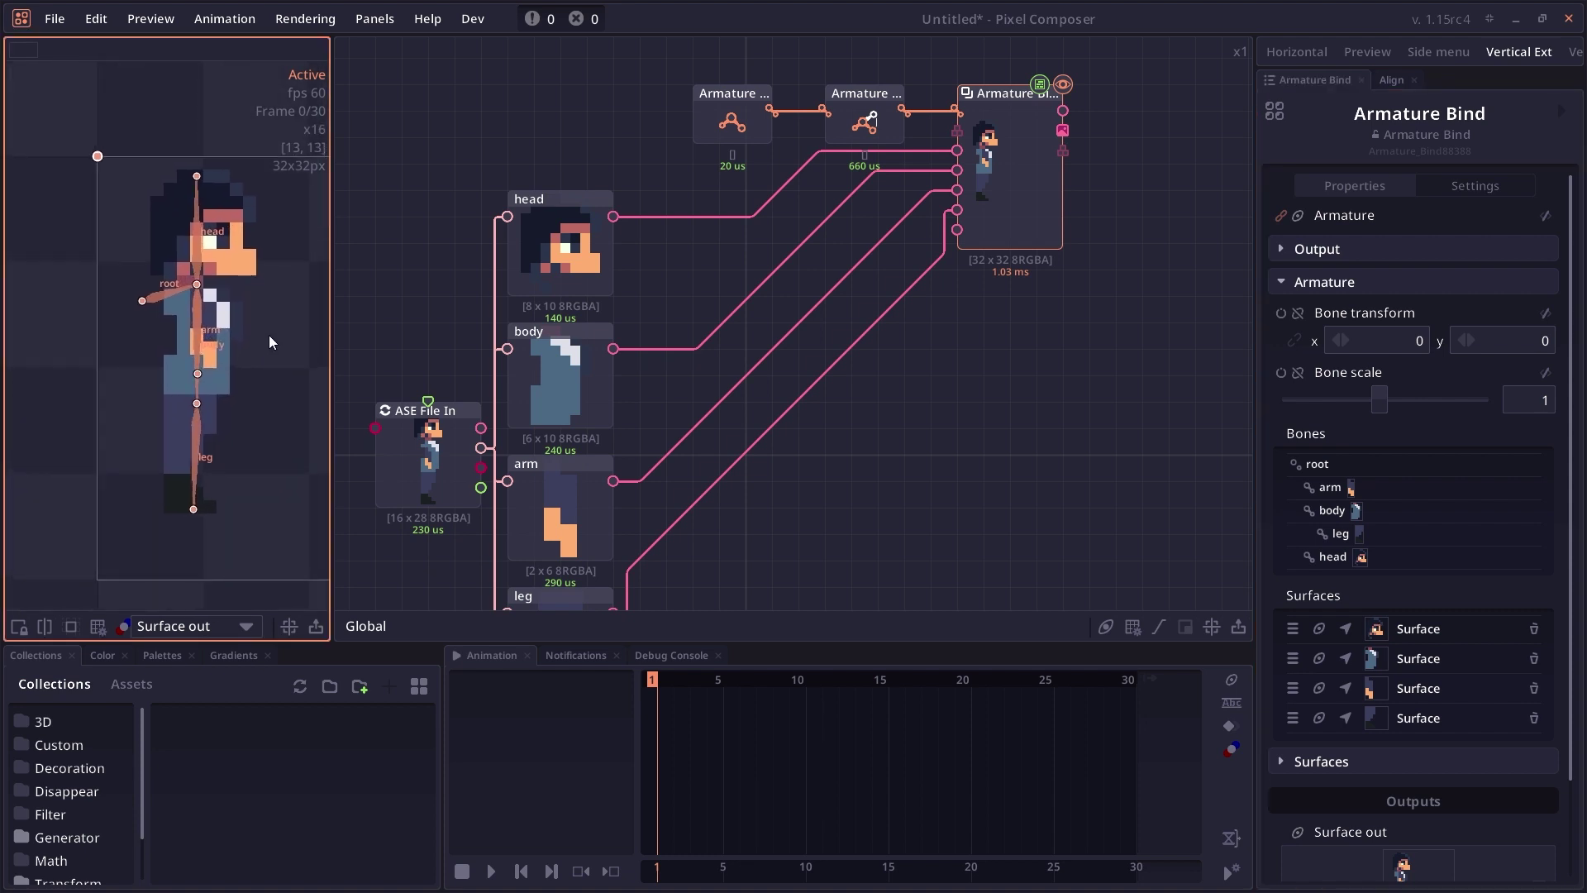
mouse_move(246, 250)
left_mouse_down()
mouse_move(285, 259)
mouse_move(246, 225)
mouse_move(232, 247)
left_mouse_up()
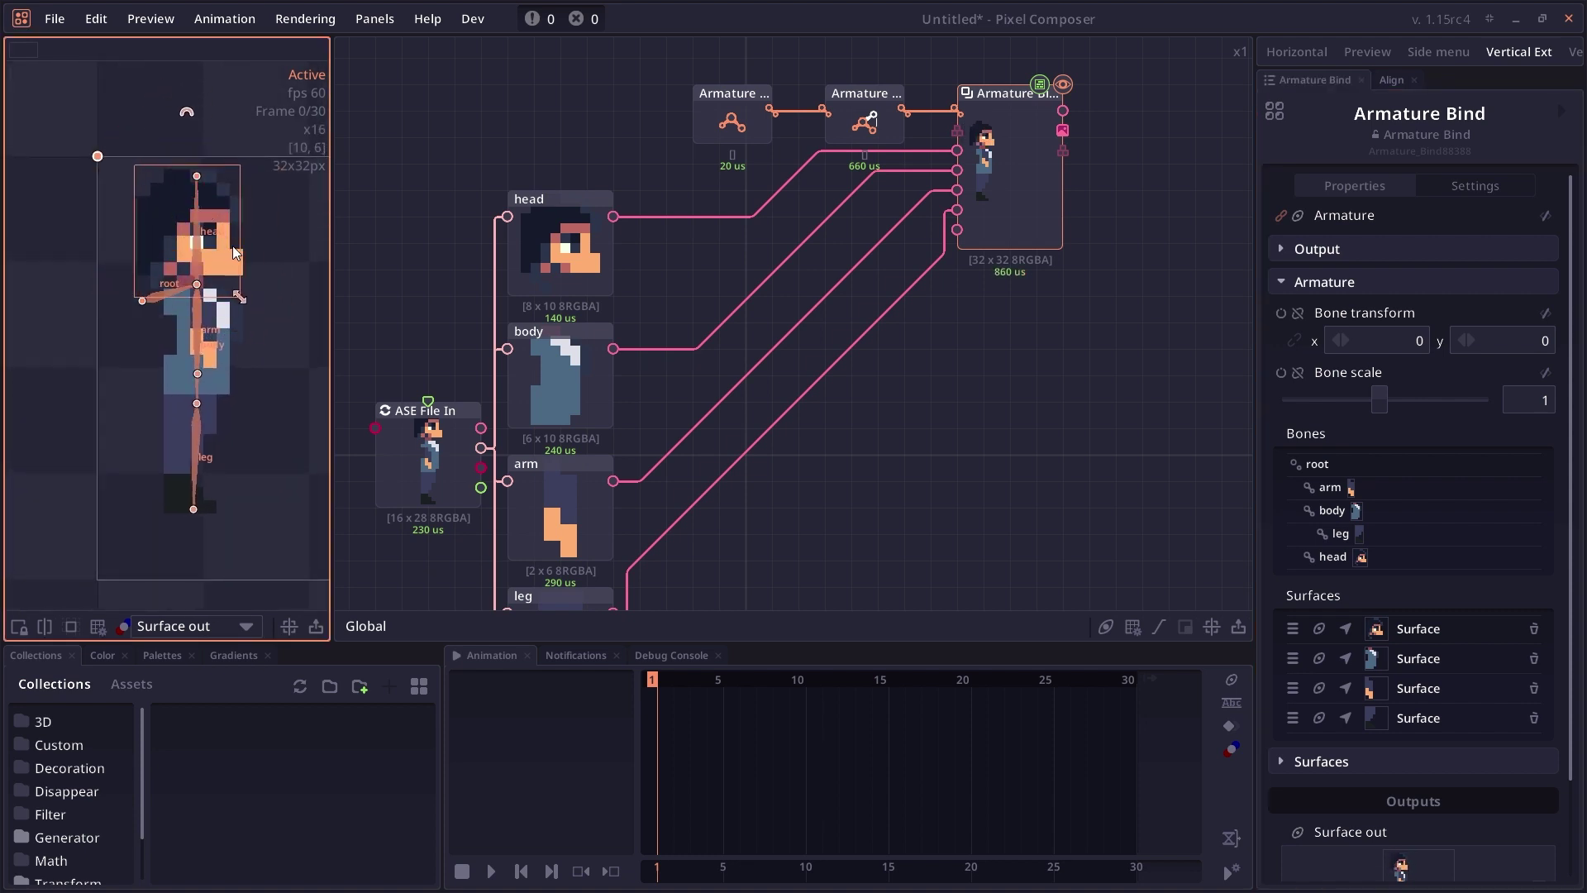
left_click_drag(232, 245, 236, 238)
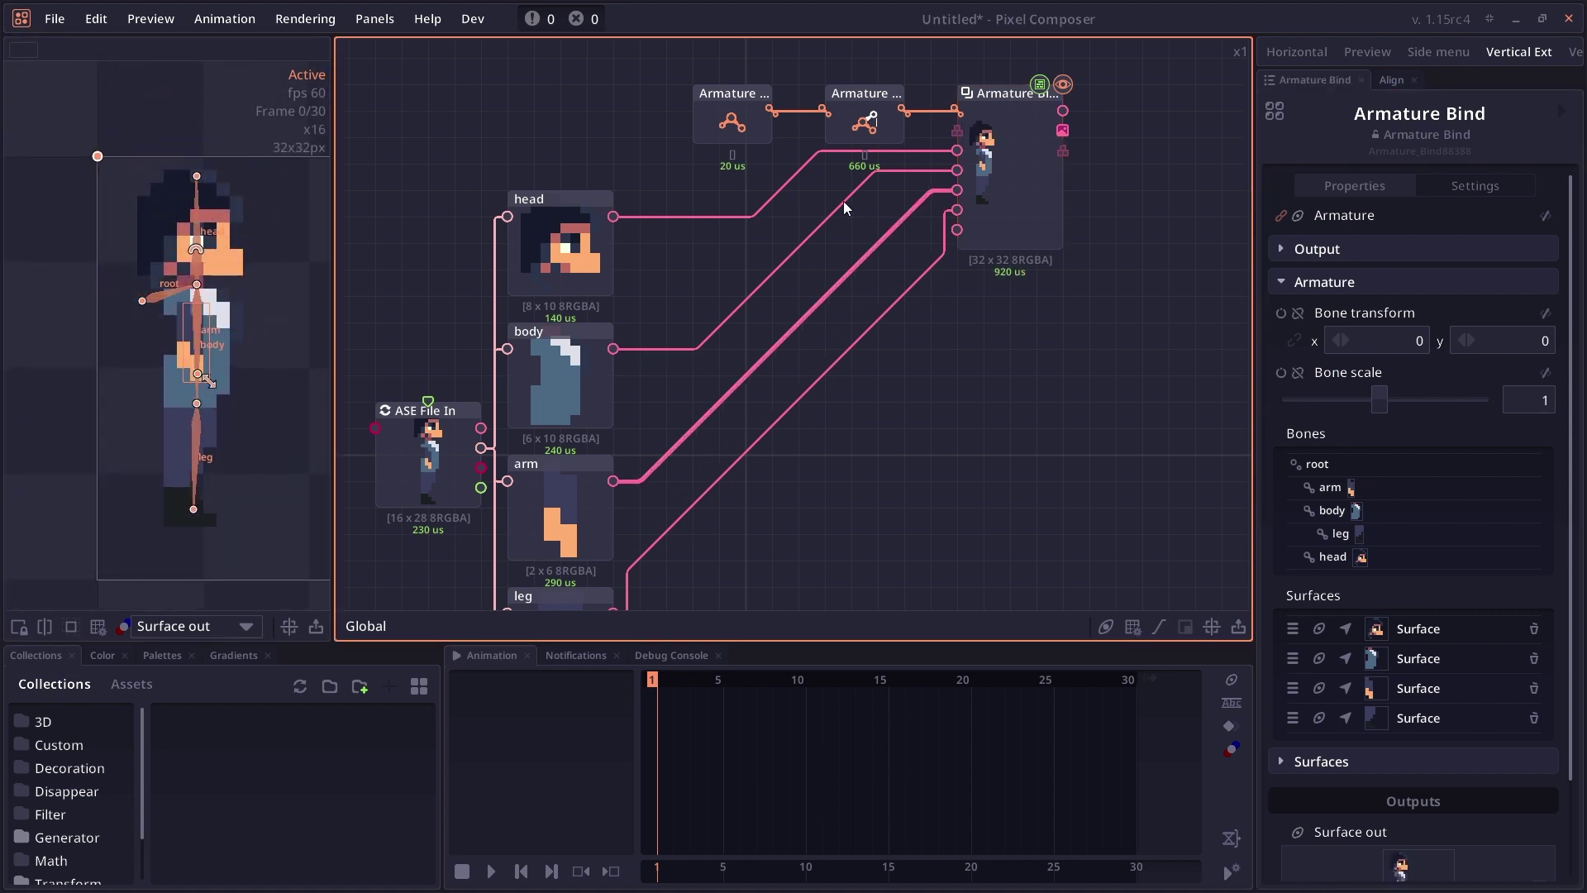
- Pose the character in Armature Pose by rotating the head about -21°, body about -2.5°, arm about 52° and leg about -8.6°
left_click(878, 119)
mouse_move(185, 176)
left_mouse_down()
mouse_move(118, 198)
mouse_move(137, 217)
mouse_move(272, 217)
mouse_move(217, 177)
left_mouse_up()
scroll(1318, 336, "down", 1)
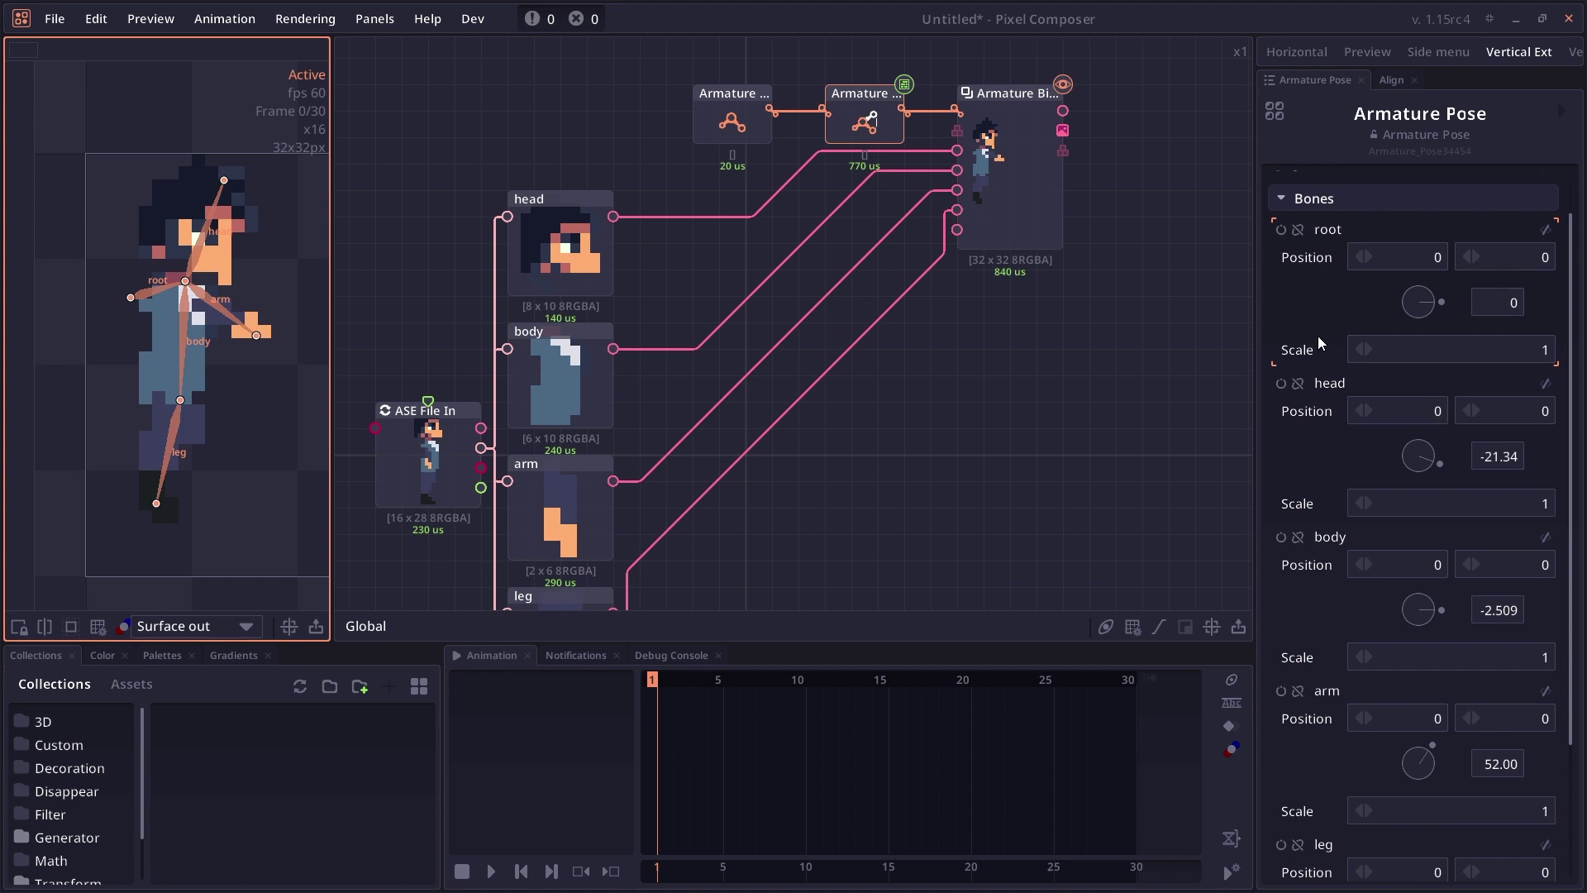
scroll(1331, 790, "down", 1)
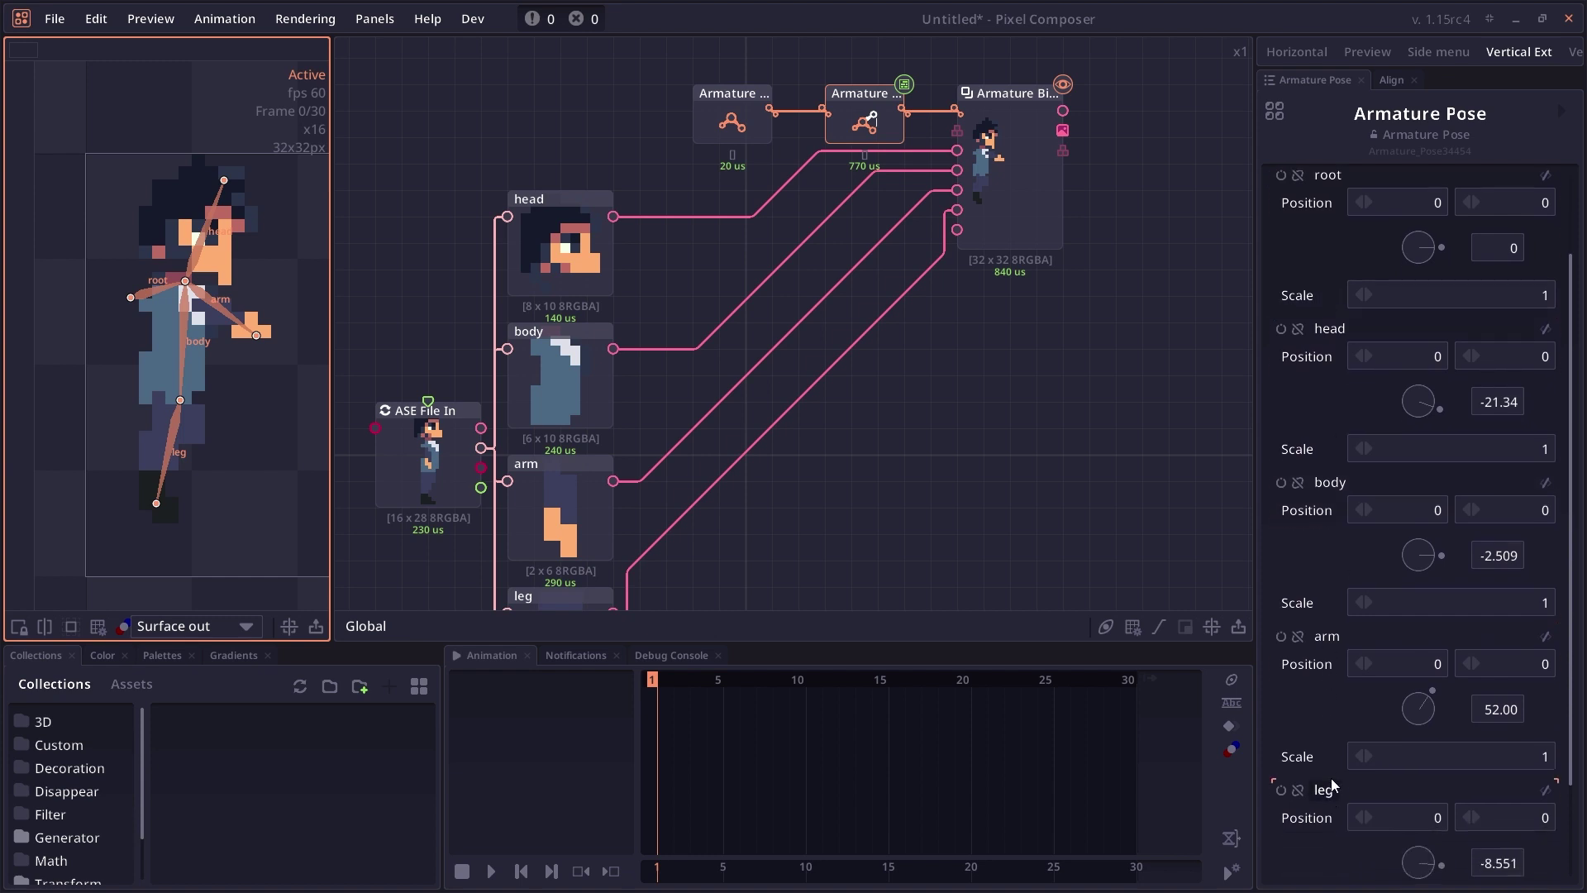
scroll(1332, 787, "up", 2)
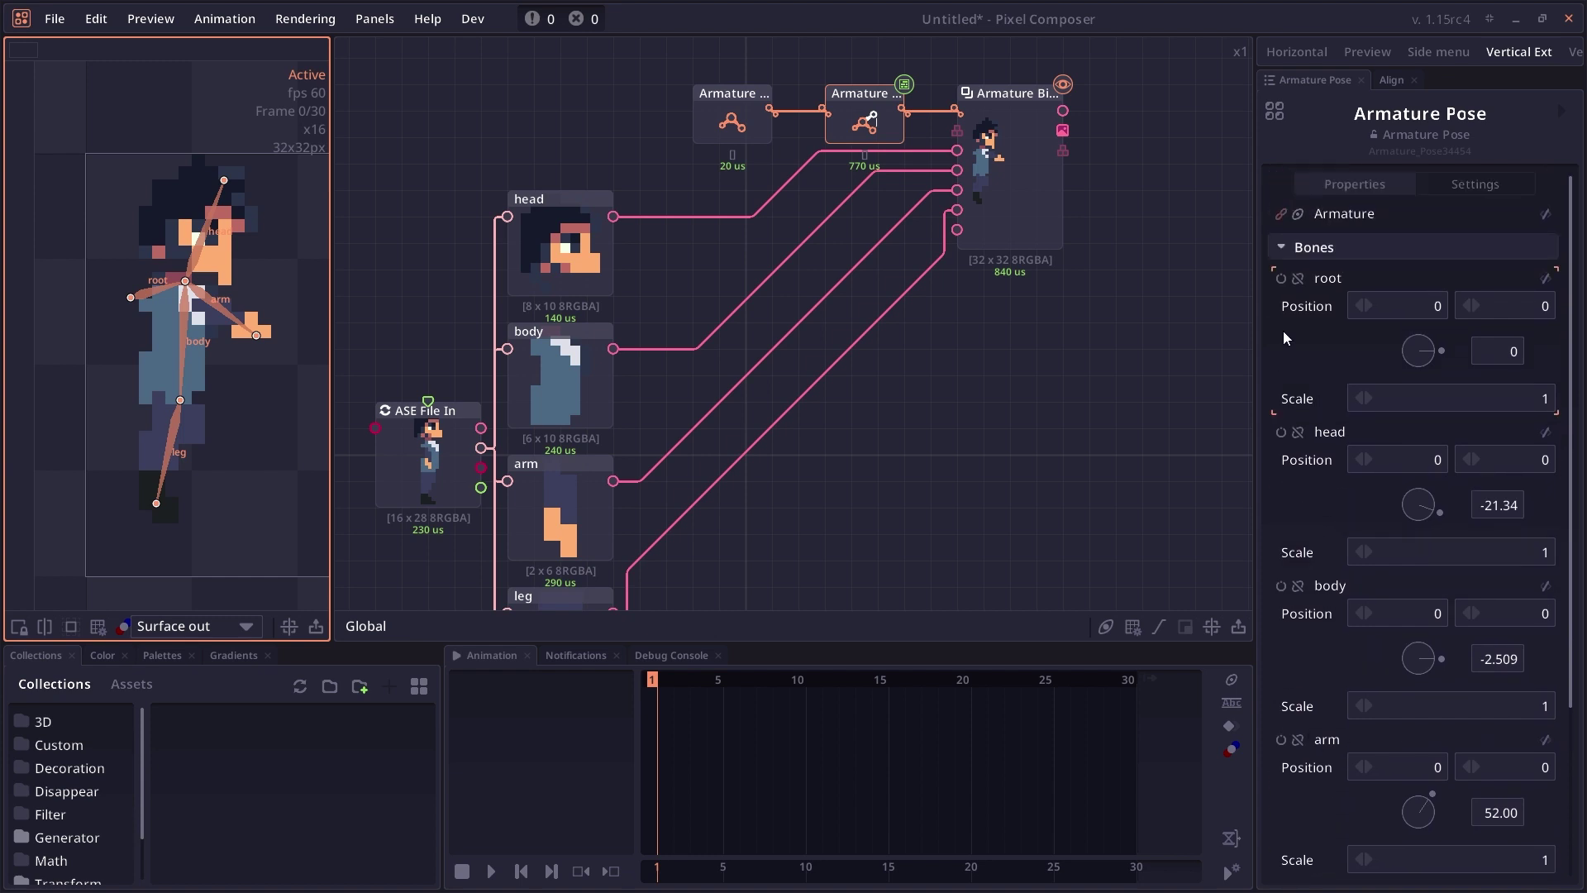
- Animate the head, arm and leg bones, keying rotations of 7.5, -18.6 and 31.49 respectively at frame 15
left_click(1281, 433)
left_click(1280, 668)
left_click(889, 680)
- Switch the head, arm and leg tracks to the back-and-forth looping mode and shift the arm and leg keyframes forward in time
left_click(559, 744)
left_click(559, 729)
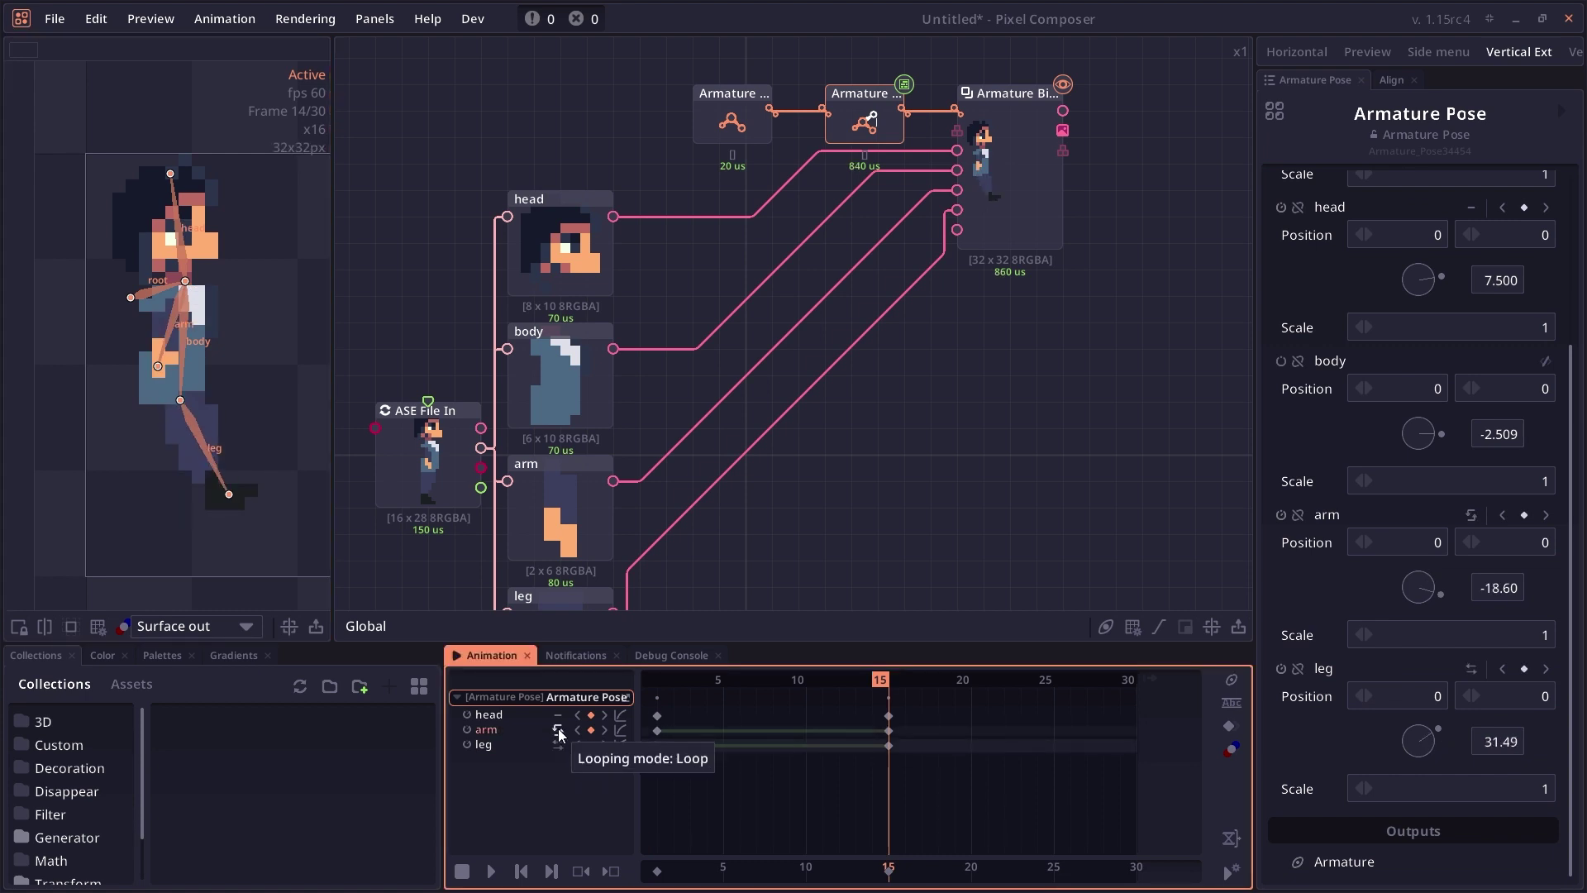
left_click(558, 744)
left_click_drag(657, 745, 839, 745)
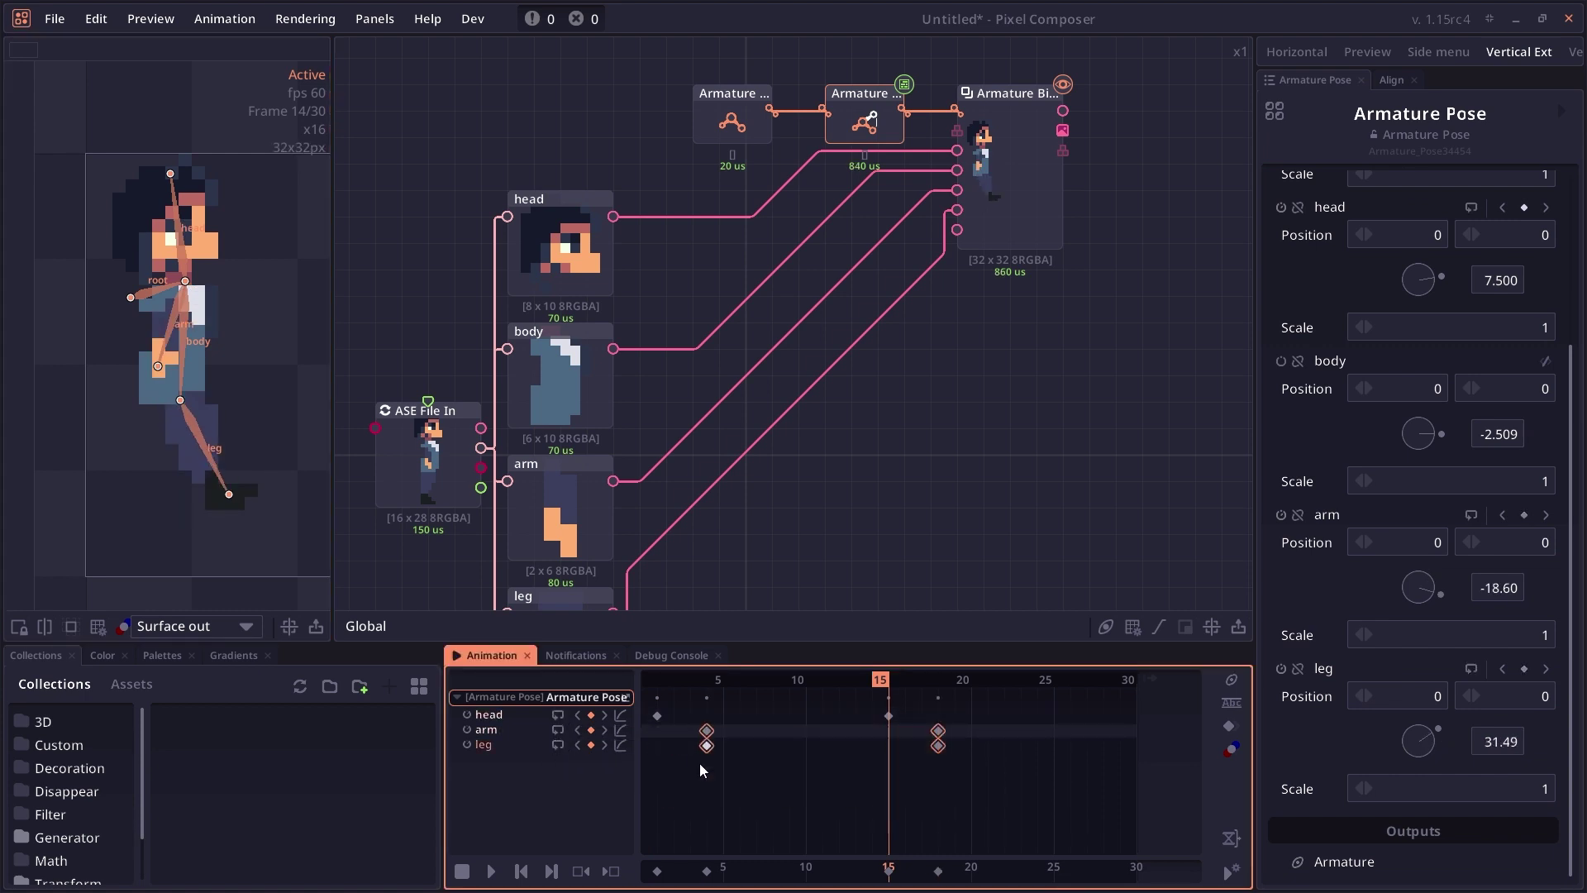
- Stagger the head, arm and leg keyframes so their tracks start at frames 4, 7 and 15, and play the animation from frame 1
left_click_drag(1151, 805, 652, 693)
left_click_drag(707, 730, 756, 732)
left_click(657, 679)
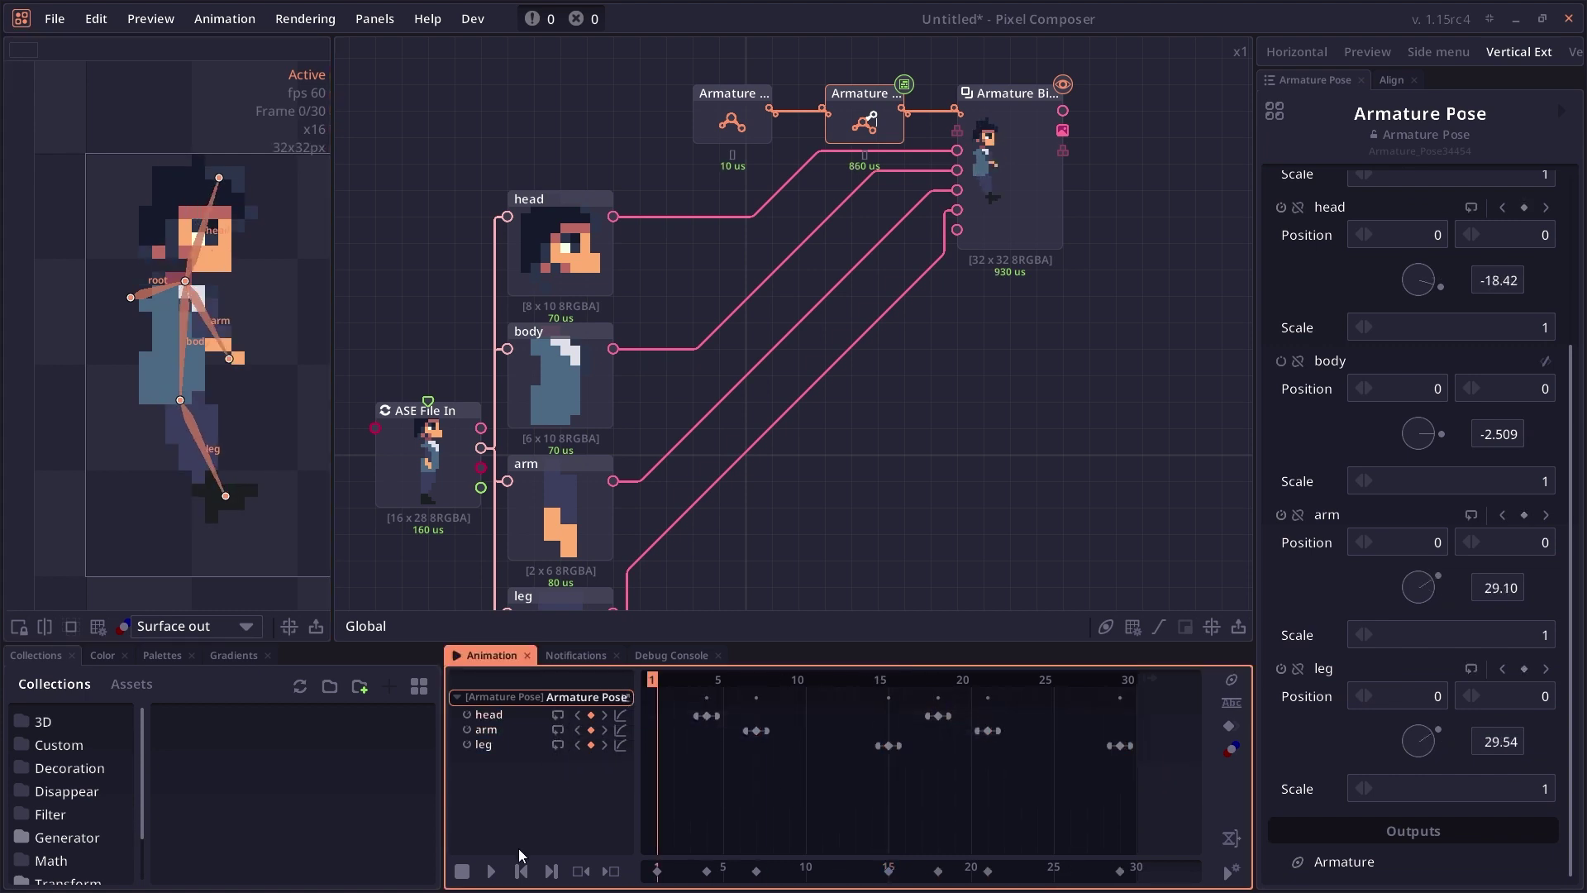
left_click(491, 871)
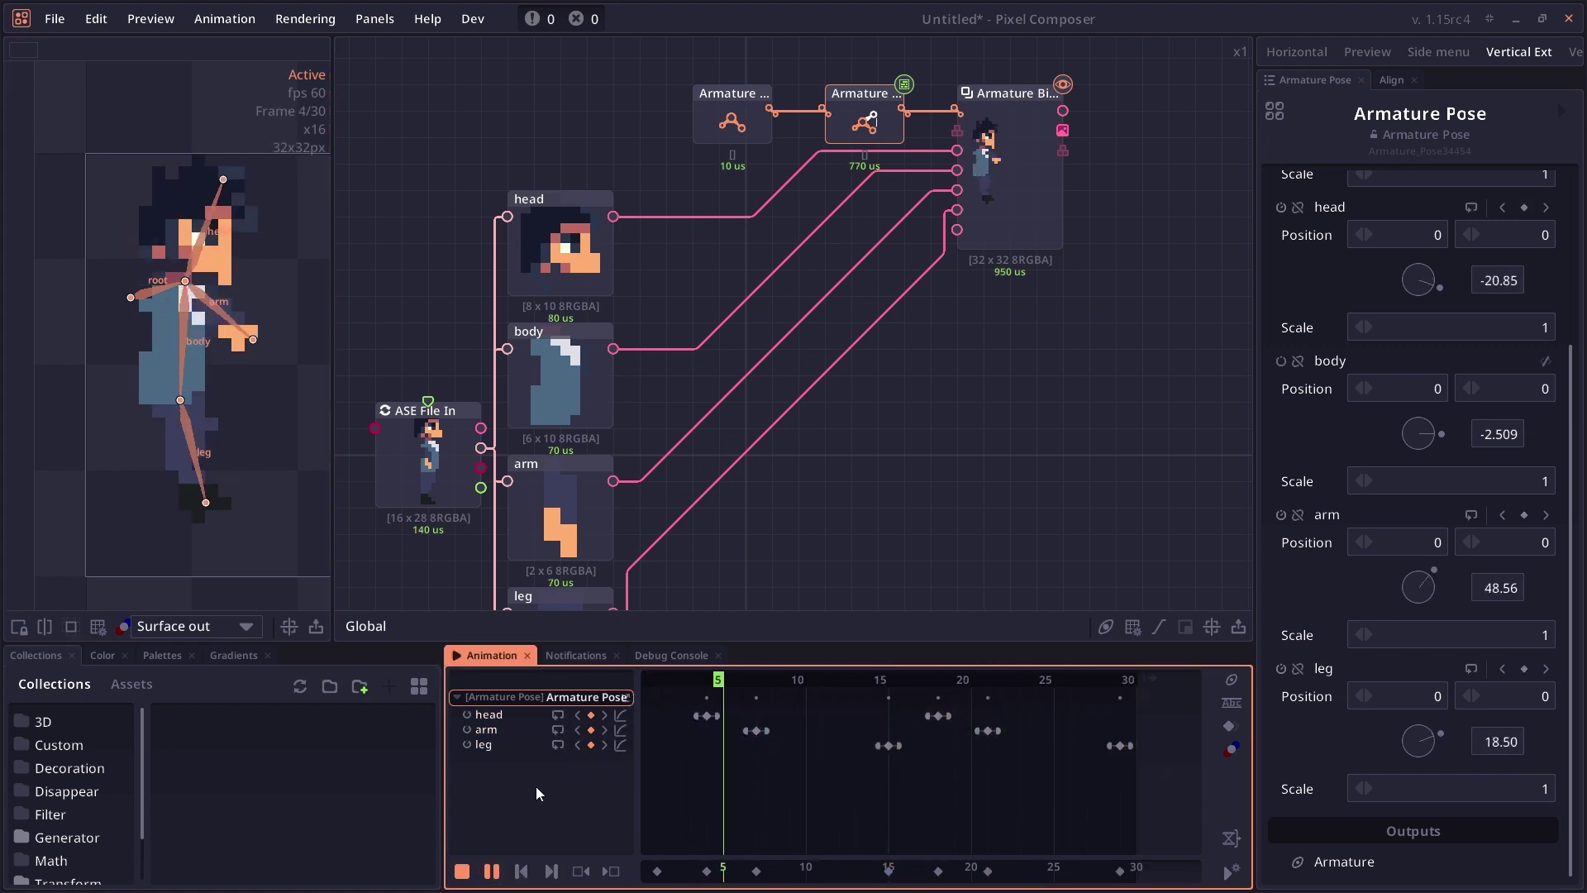
- Move the Armature Bind's bone transform to about 9.5, 2.58 and set its bone scale to 0.91
left_click(1010, 170)
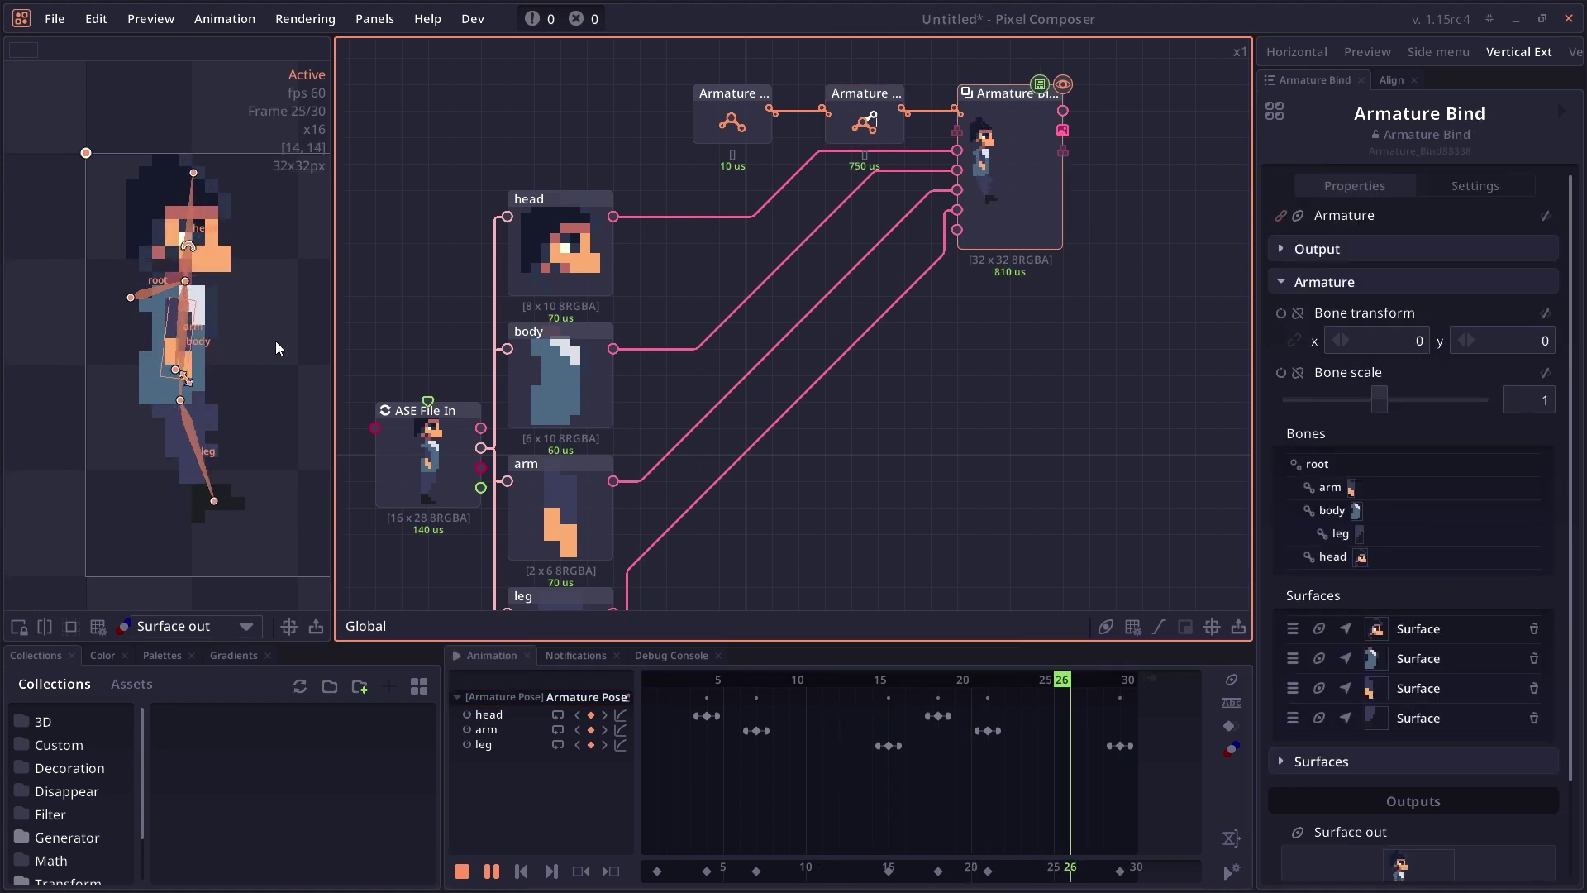
scroll(232, 318, "down", 2)
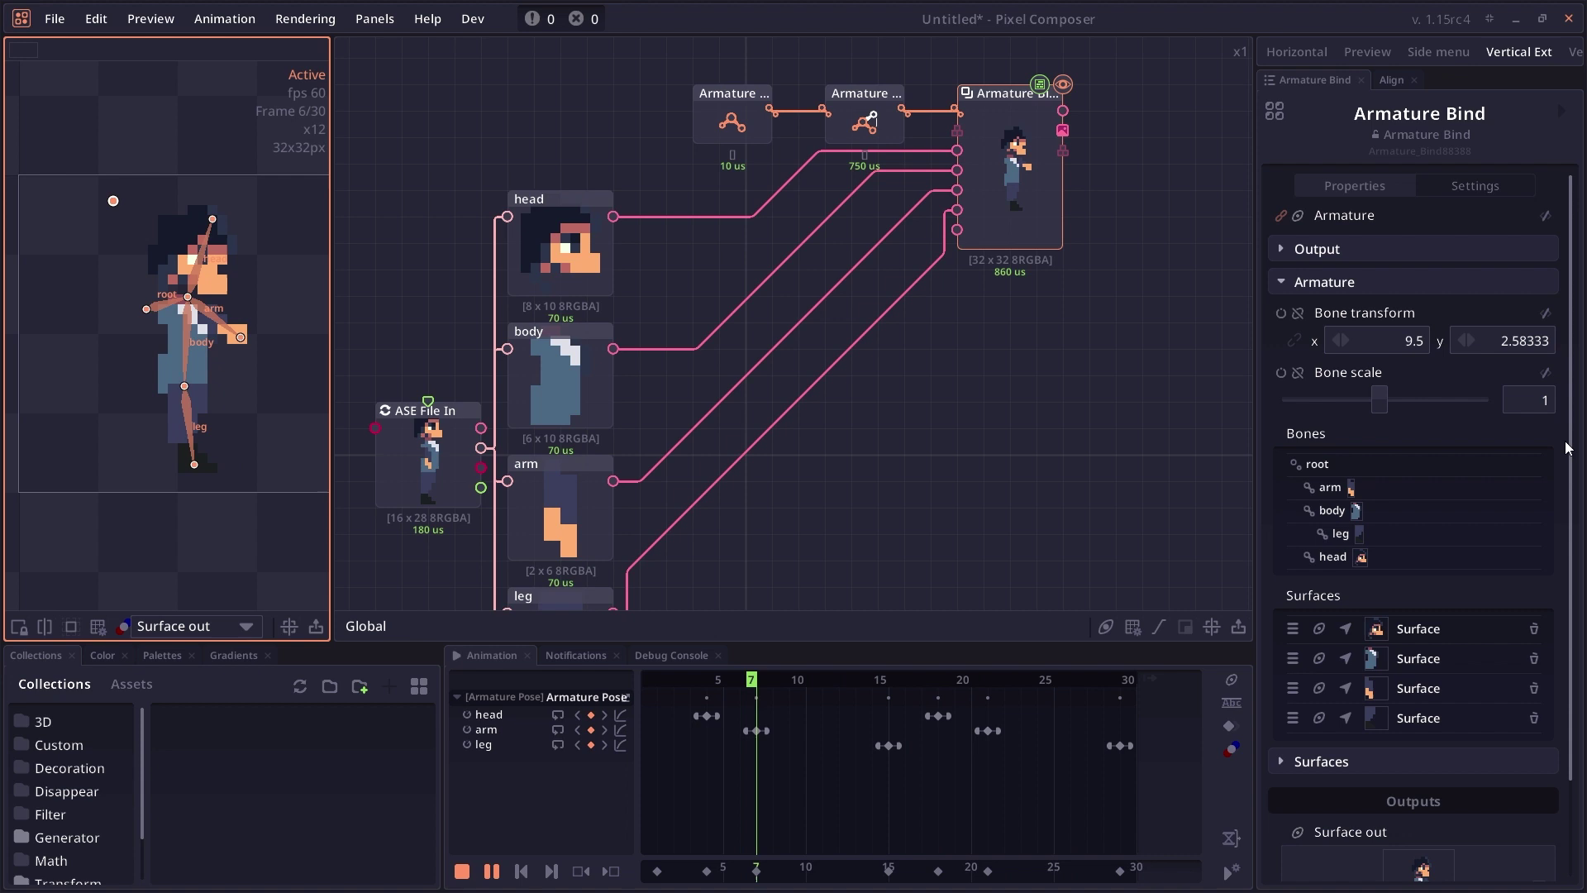
mouse_move(1378, 400)
left_mouse_down()
mouse_move(1434, 399)
mouse_move(1367, 374)
mouse_move(1380, 376)
left_mouse_up()
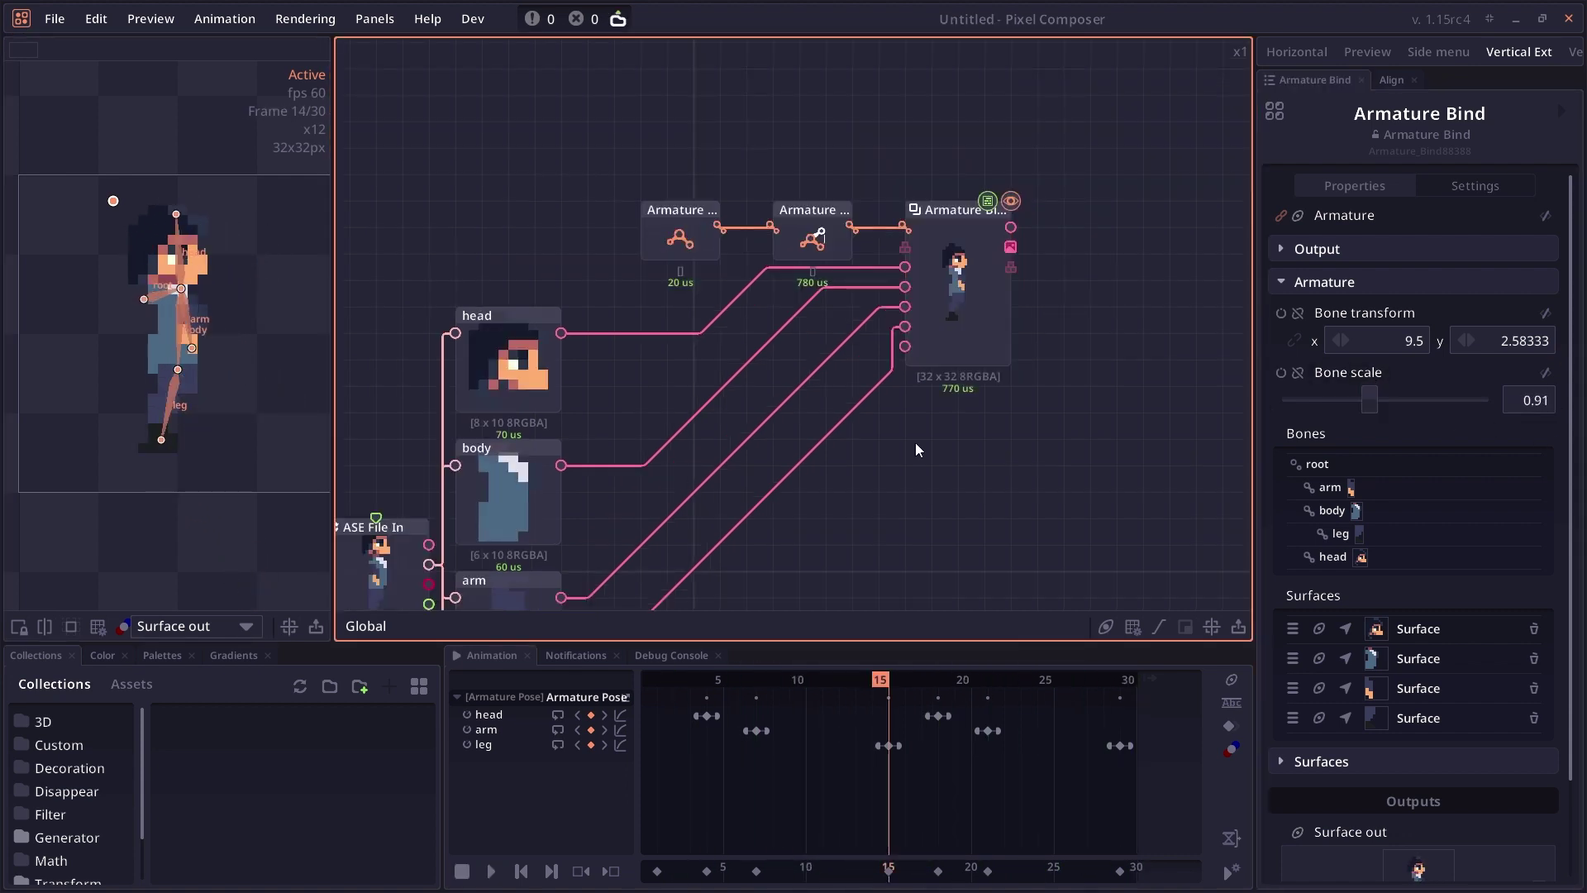
- Add a second Armature Pose node above the first and feed it from the same armature
left_click(664, 216)
left_click(812, 238)
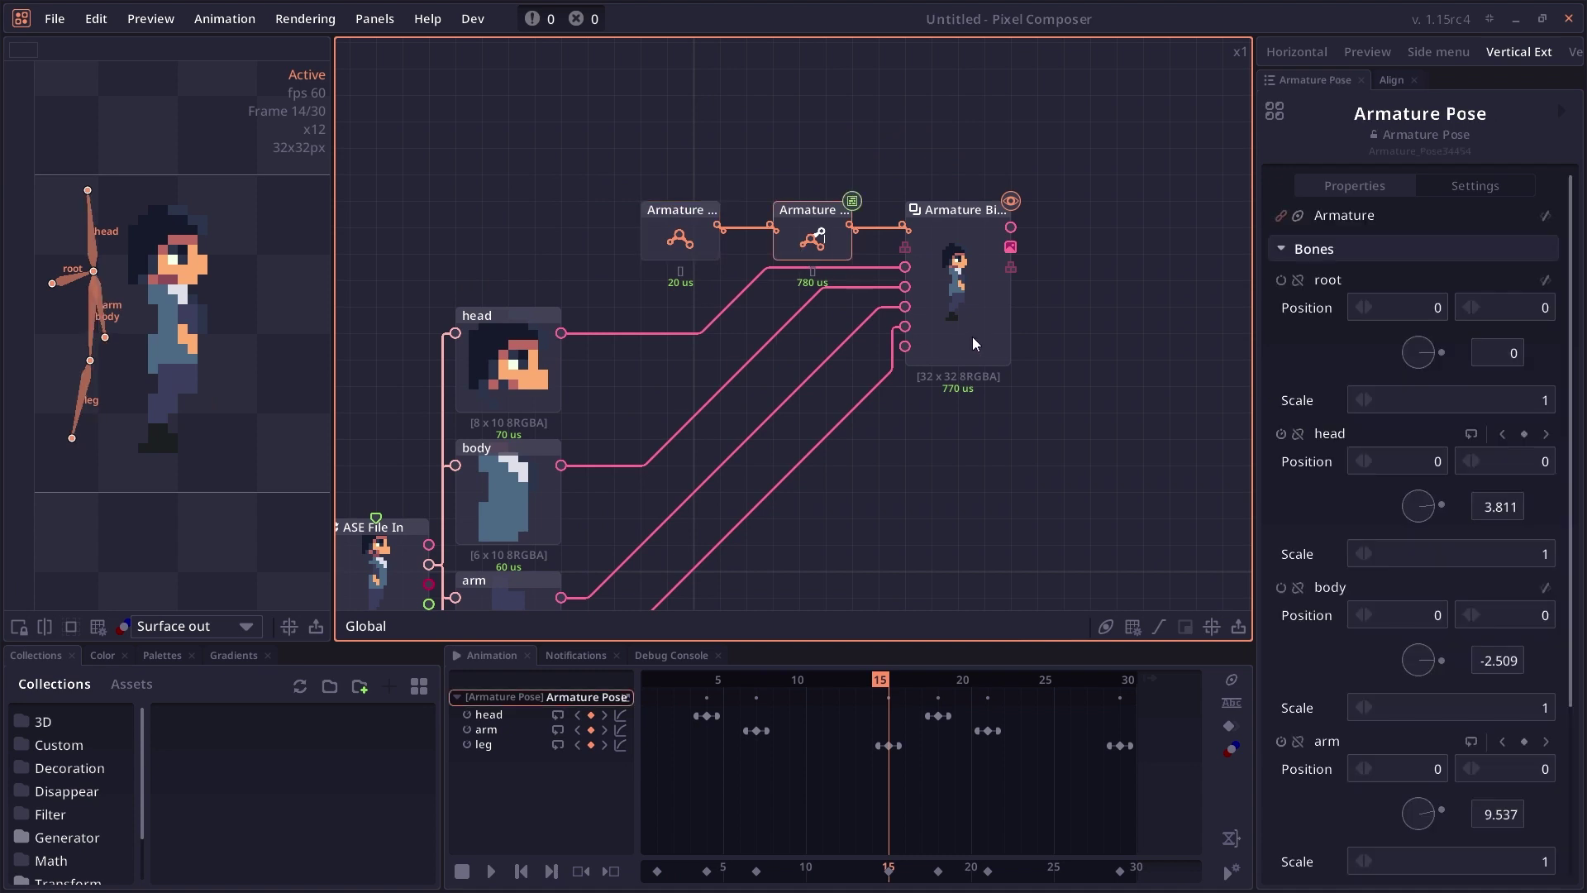
left_click_drag(973, 337, 970, 431)
left_click_drag(718, 320, 770, 192)
left_click(915, 307)
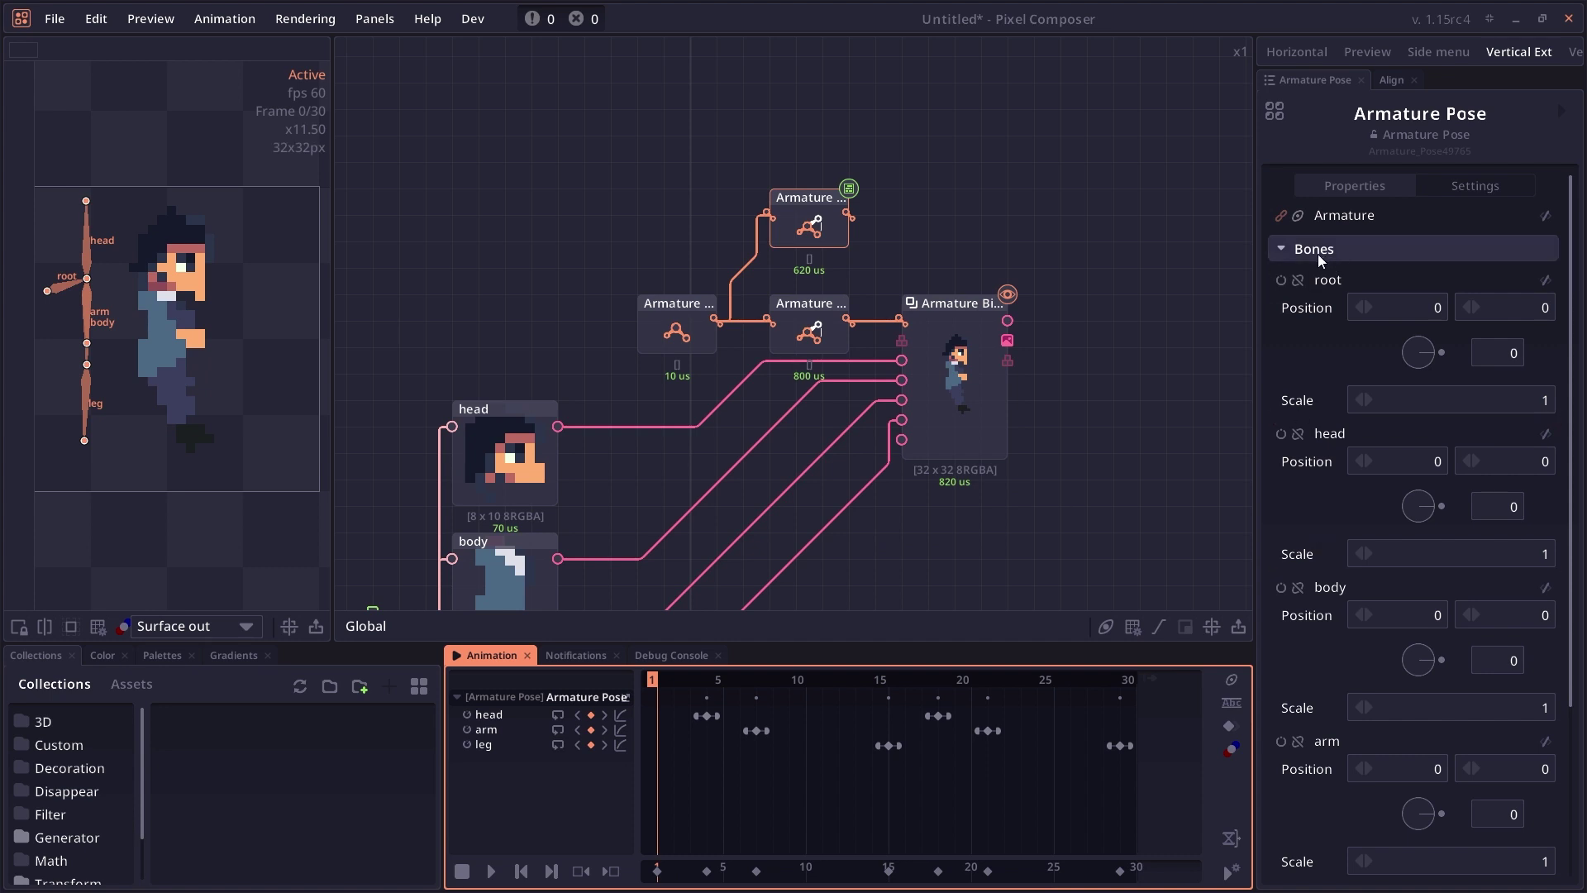
- Animate head, body, arm and leg in the second pose, keying rotations of about -42.7°, 24°, -24° and 49.8° at frame 10
scroll(1318, 254, "down", 3)
left_click(1281, 274)
left_click(1282, 429)
left_click(1281, 582)
left_click(1281, 735)
left_click_drag(748, 693, 806, 692)
left_click_drag(87, 227, 124, 237)
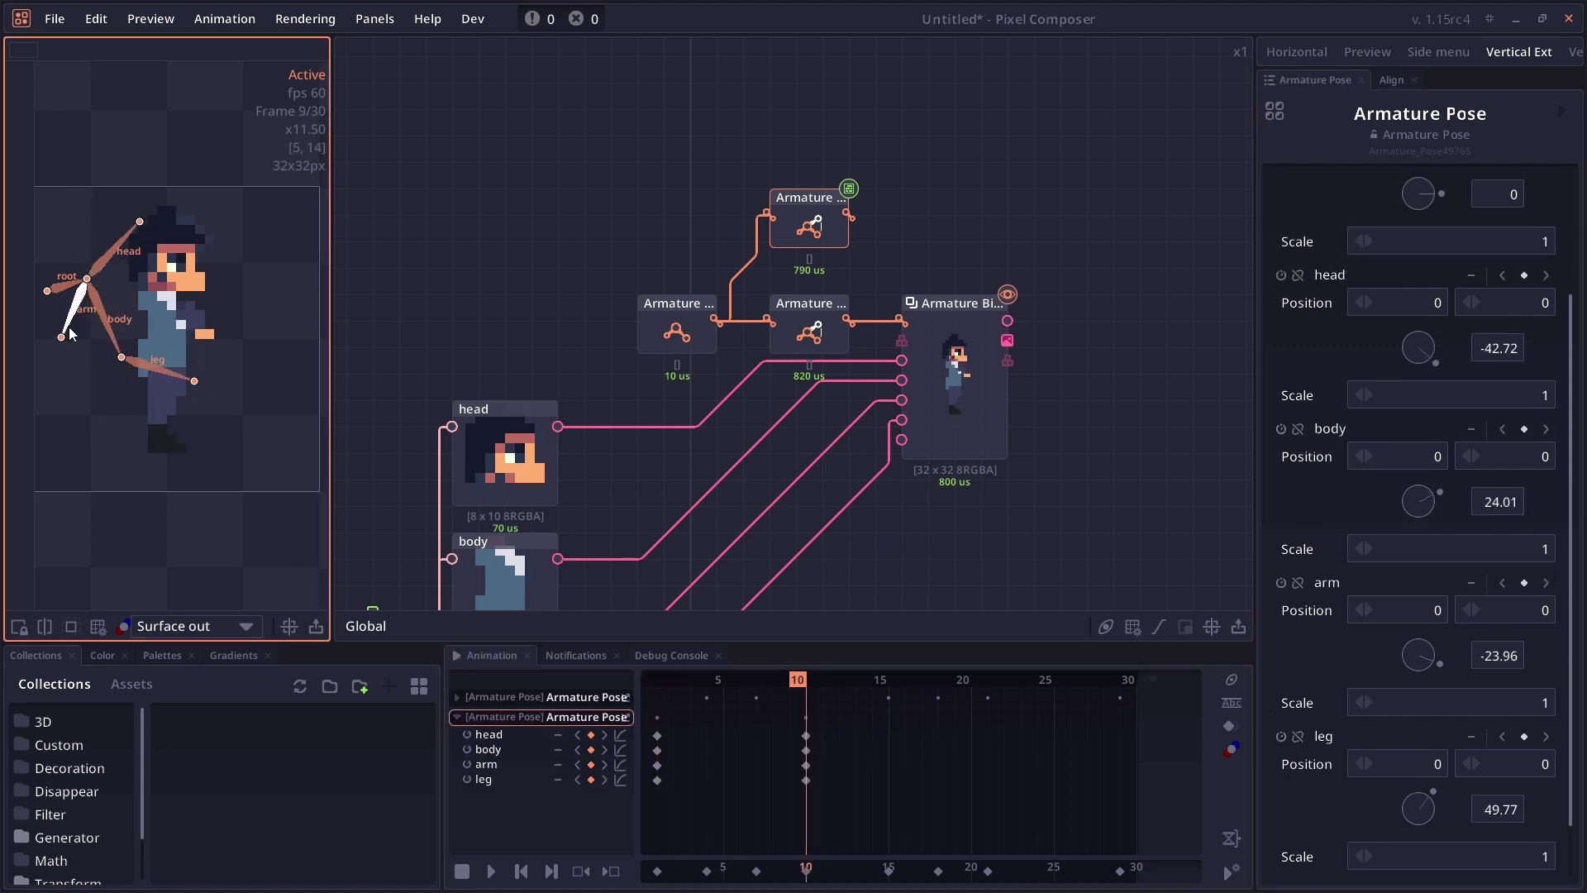
- Shift the second pose's frame 10 keyframes to frame 8 and return to frame 1
left_click_drag(806, 679, 920, 680)
left_click_drag(860, 790, 760, 727)
left_click_drag(806, 734, 772, 734)
left_click_drag(774, 681, 657, 681)
- Add a second Armature Bind node and connect it to the second Armature Pose
scroll(819, 199, "up", 1)
left_click_drag(819, 198, 754, 282)
left_click_drag(754, 289, 850, 201)
left_click(1148, 318)
scroll(897, 297, "down", 2)
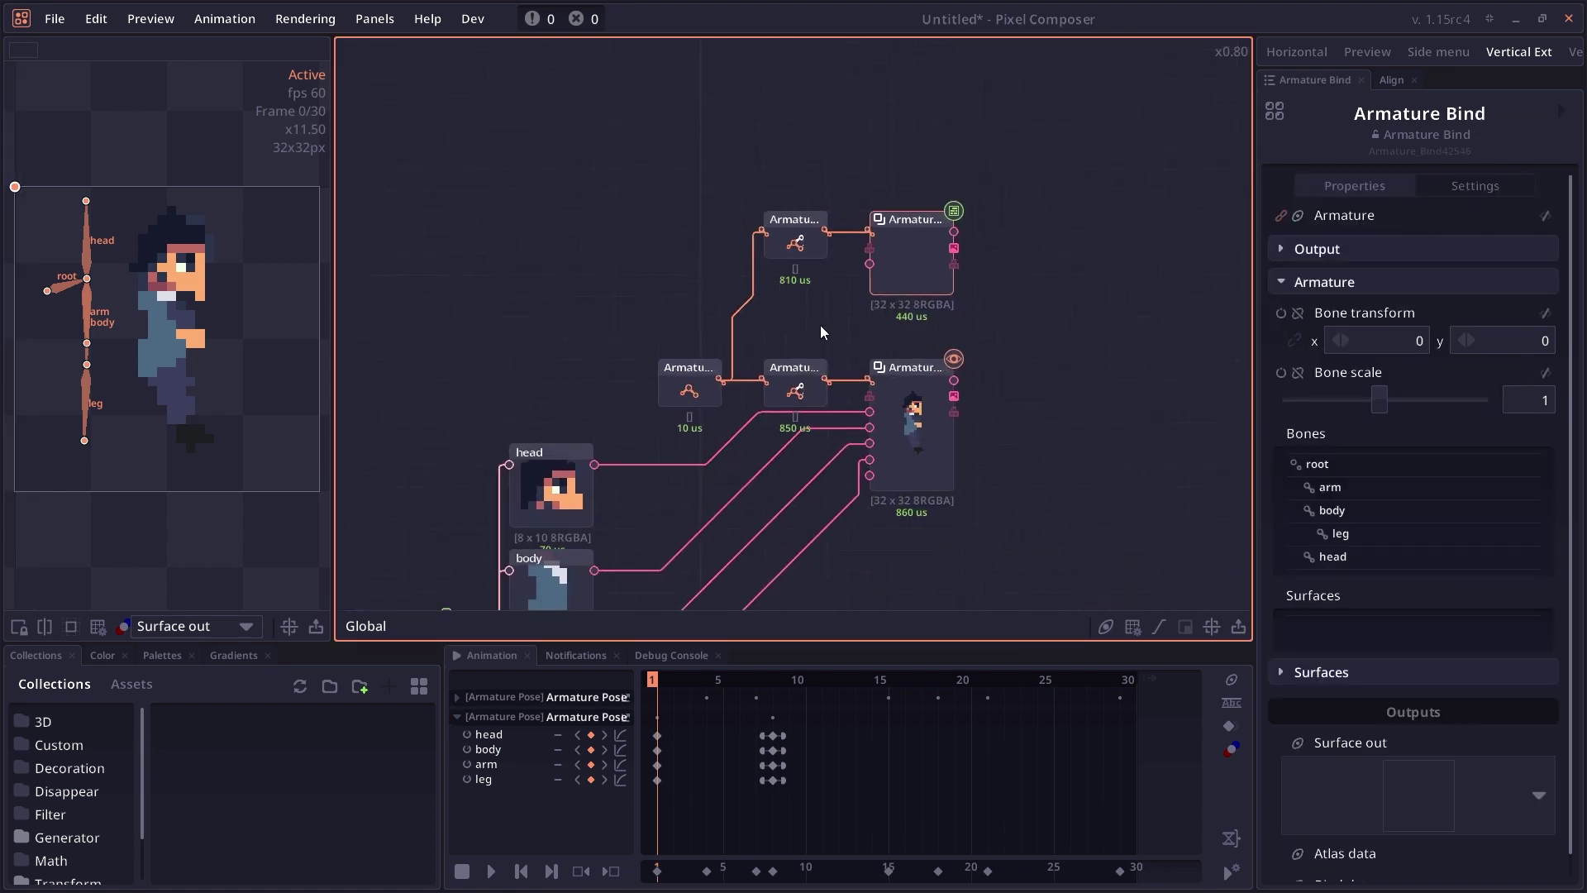
- Connect the first Armature Bind's Bind data output to the second Armature Bind and play the animation
left_click_drag(759, 428, 777, 309)
left_click_drag(640, 409, 622, 312)
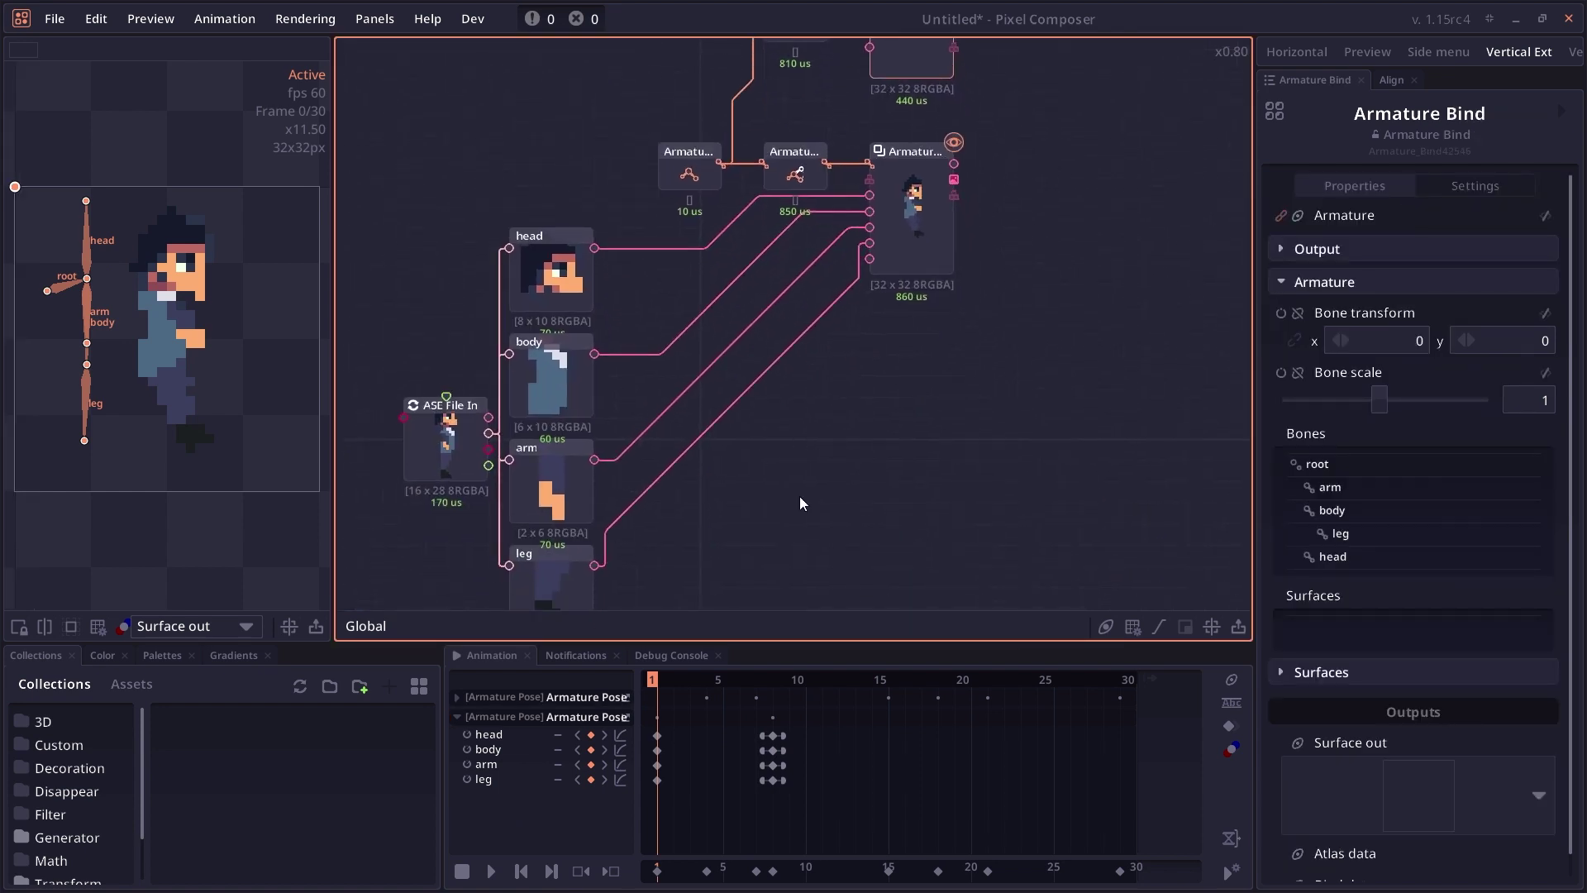
left_click_drag(791, 105, 716, 305)
scroll(809, 172, "up", 1)
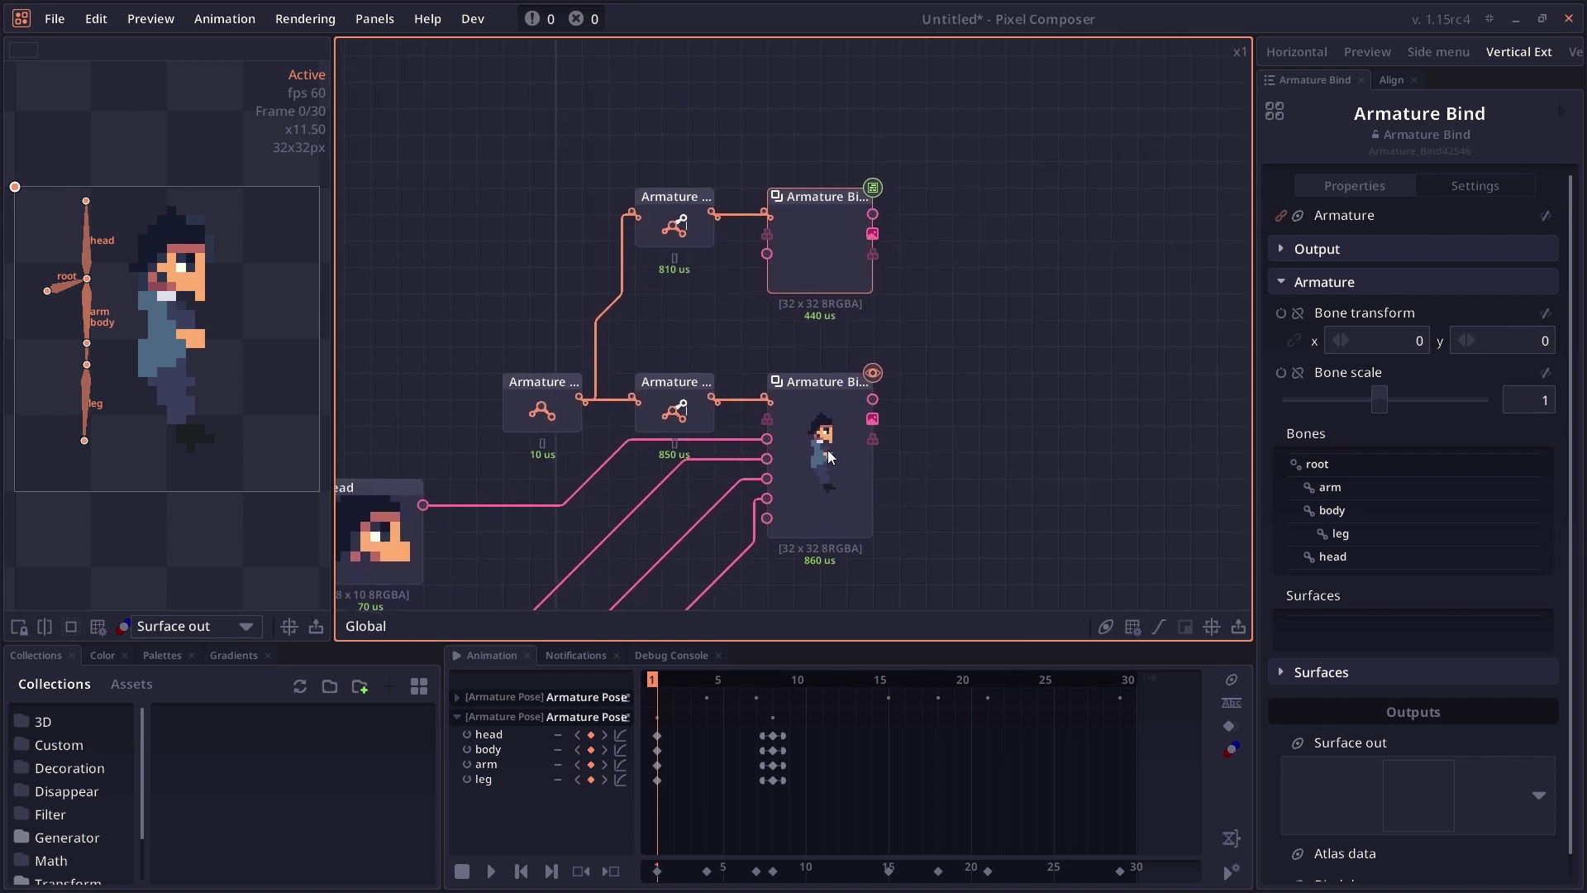
left_click_drag(840, 231, 1005, 239)
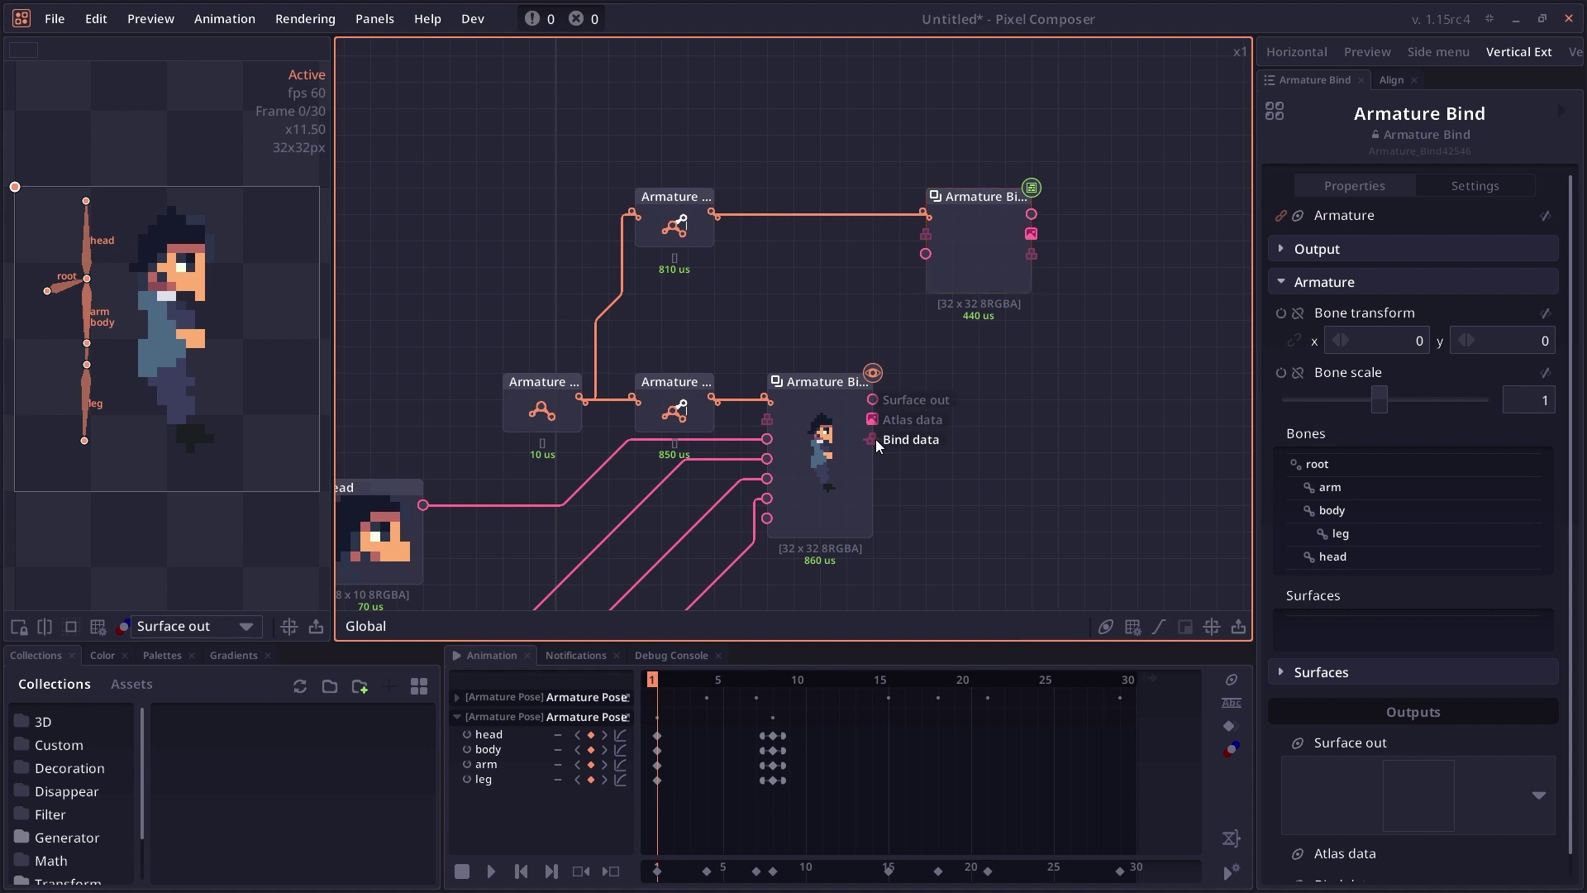
left_click_drag(875, 439, 924, 235)
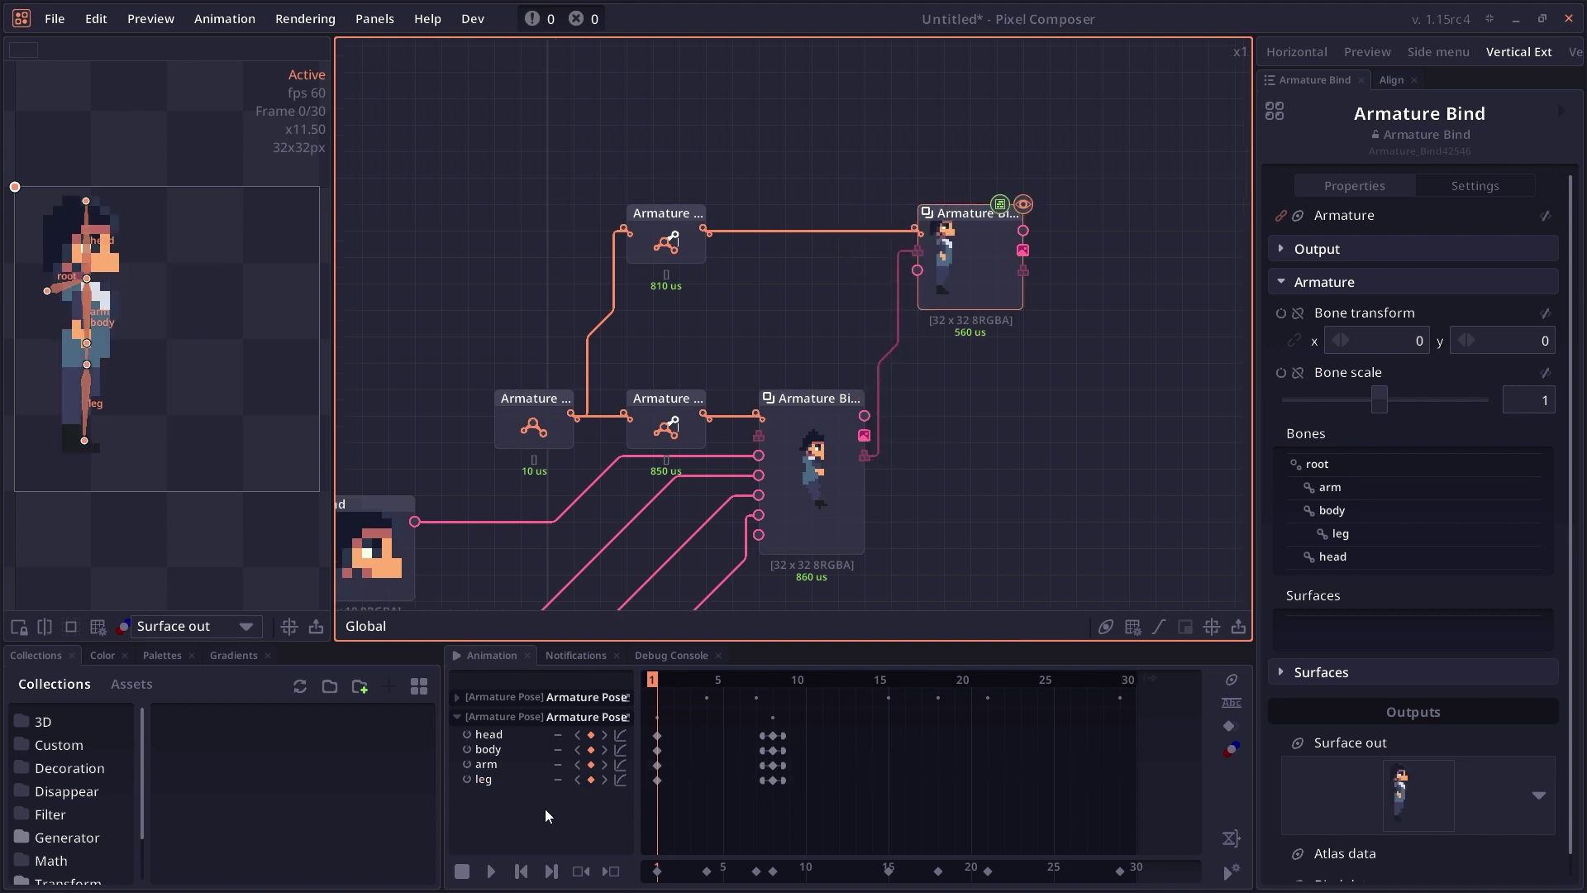
left_click(491, 872)
left_click_drag(981, 296, 813, 285)
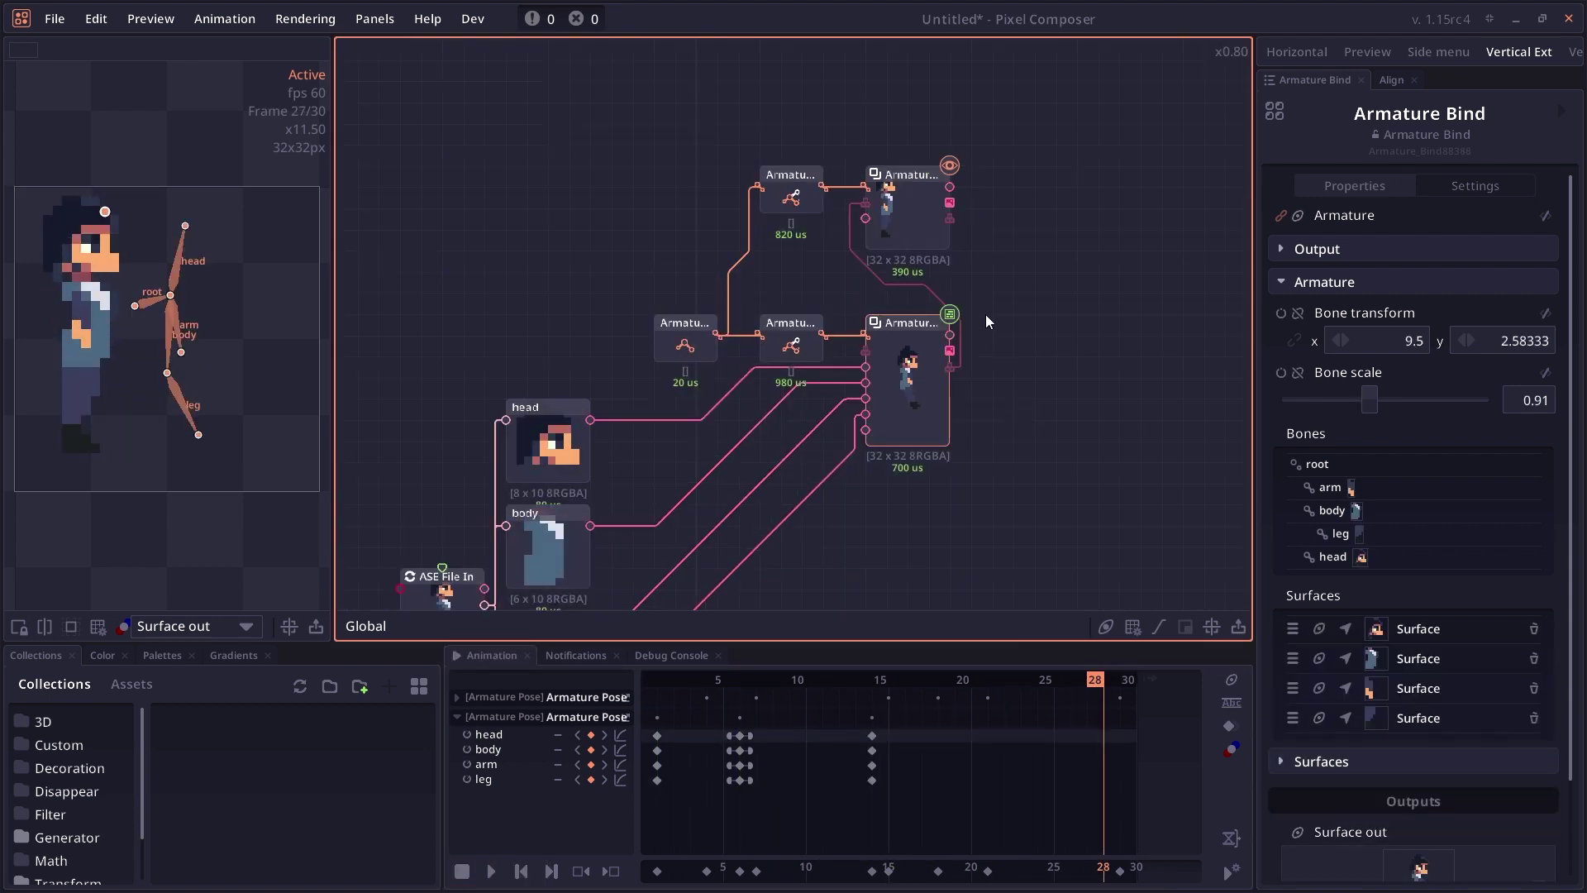
- Increase the bone scale of the second Armature Bind slightly
left_click(886, 220)
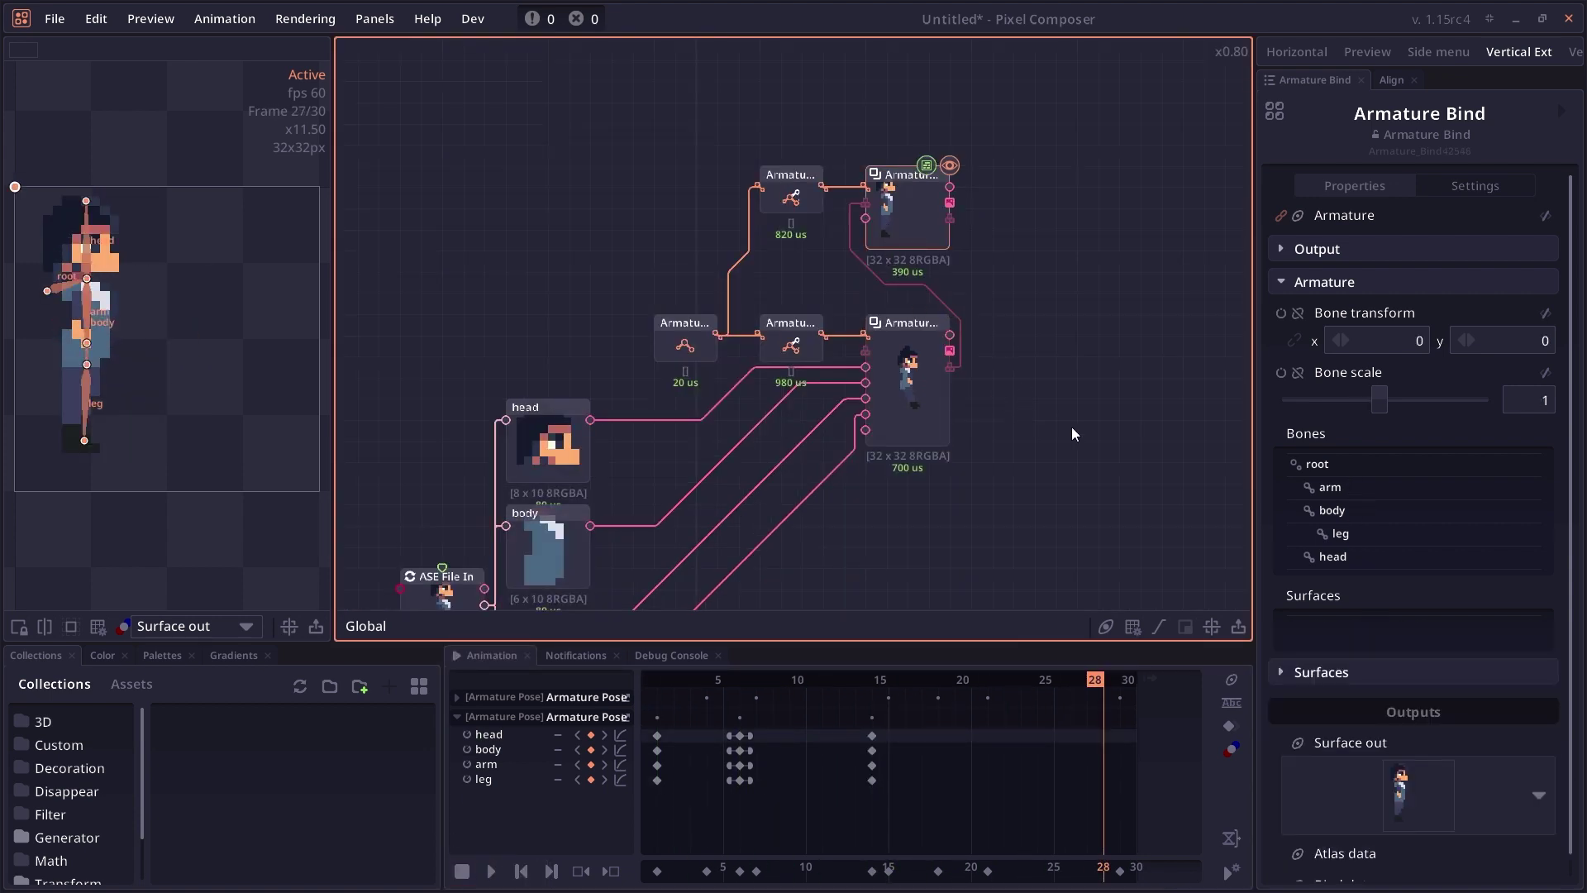
left_click_drag(1378, 403, 1363, 374)
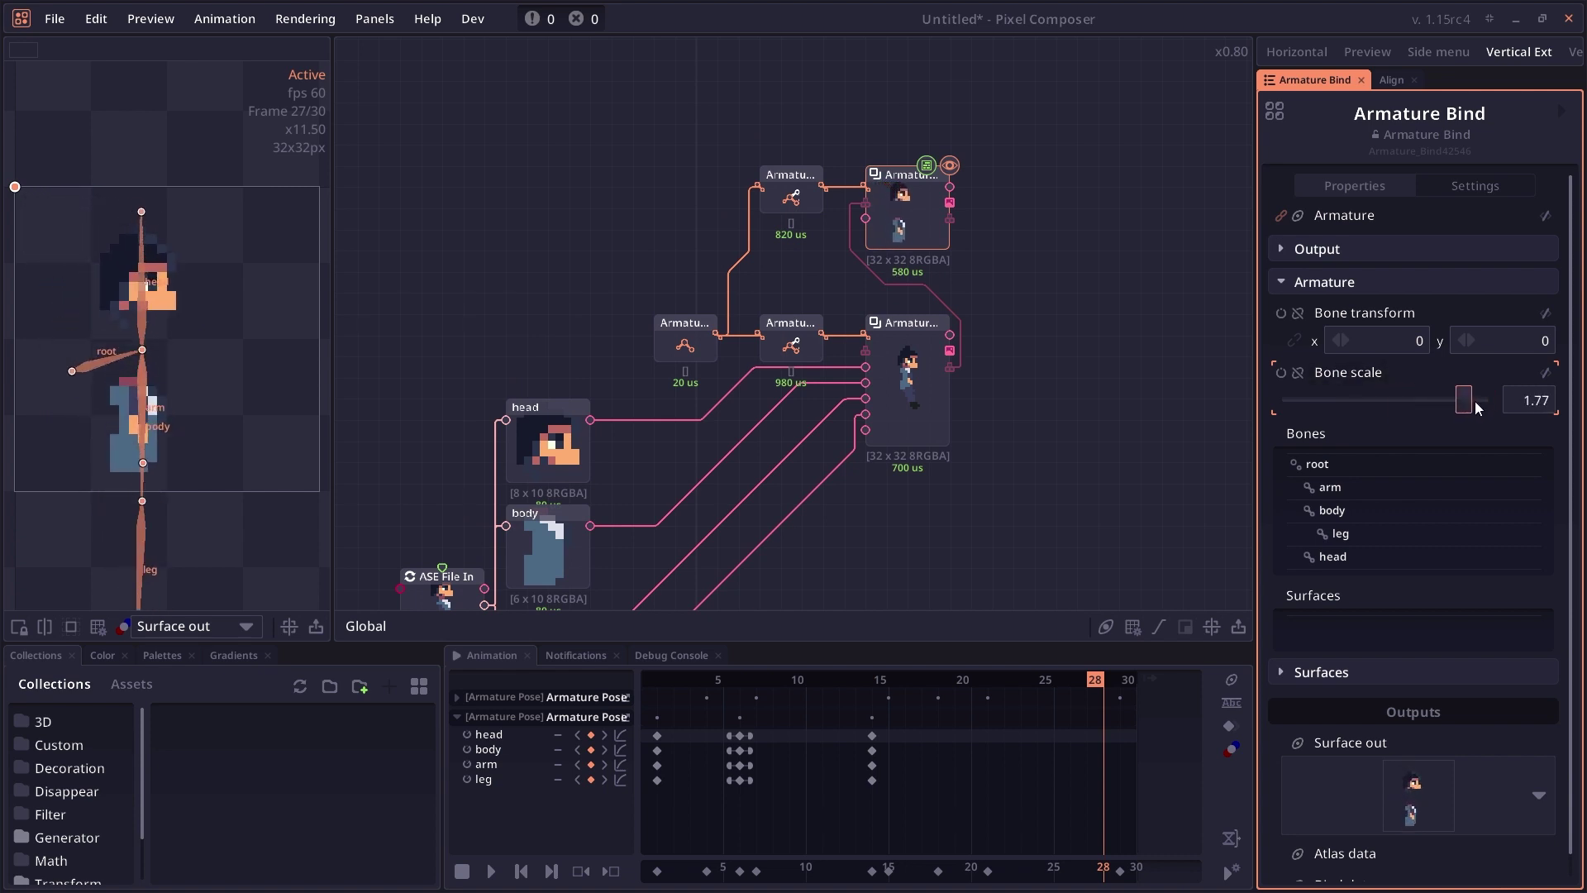
left_click_drag(1477, 406, 1400, 378)
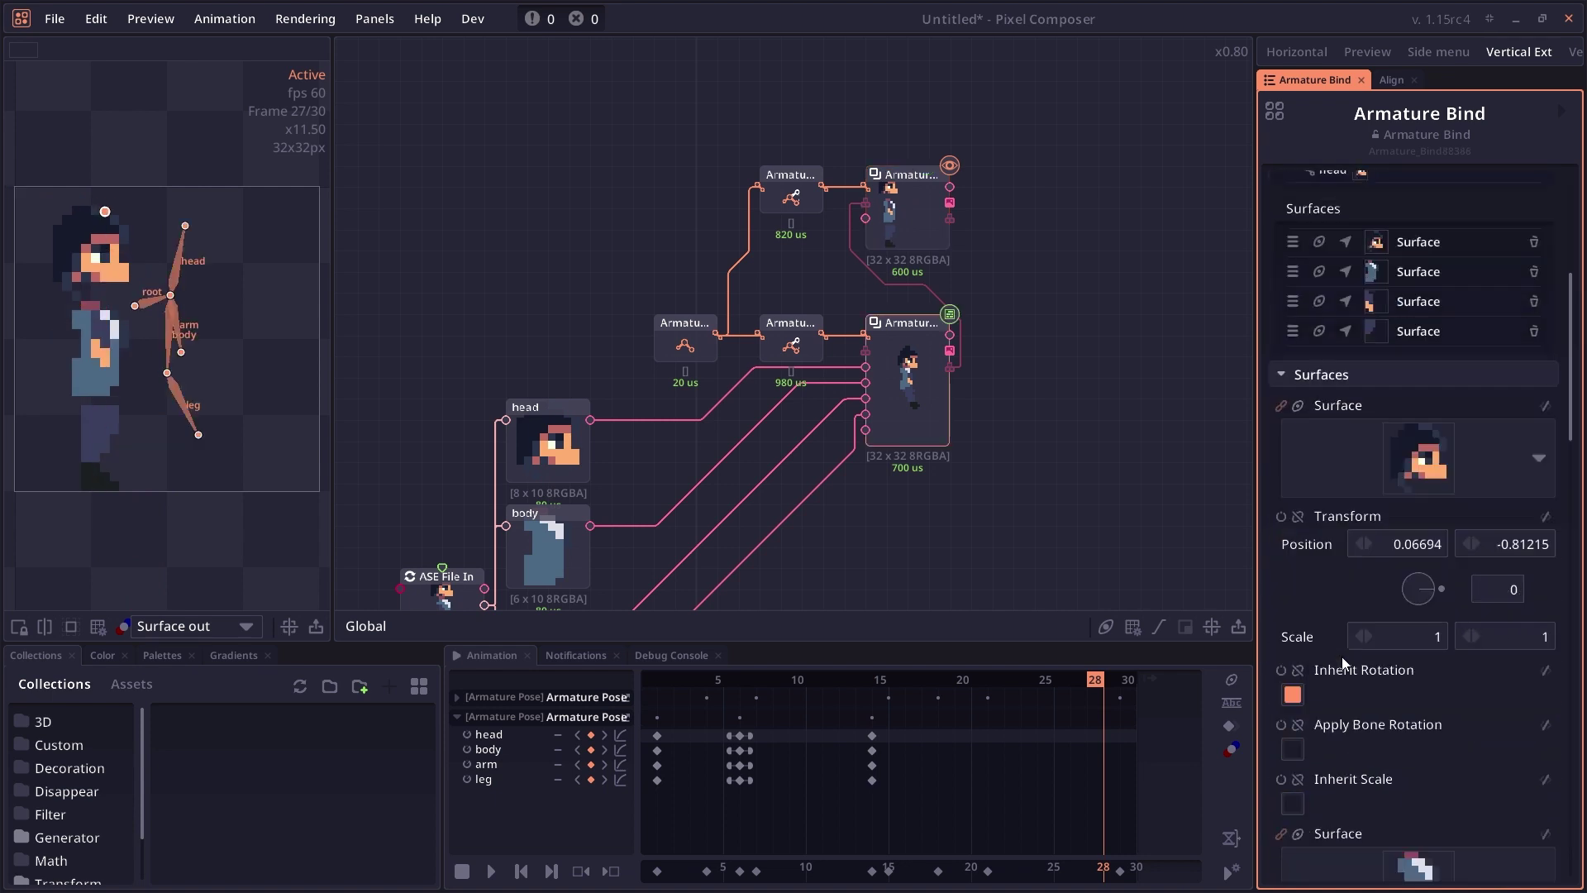
- Review the first Armature Bind's surface settings and rotate the head bone in its Armature Pose to about -348.6°
scroll(1342, 656, "down", 5)
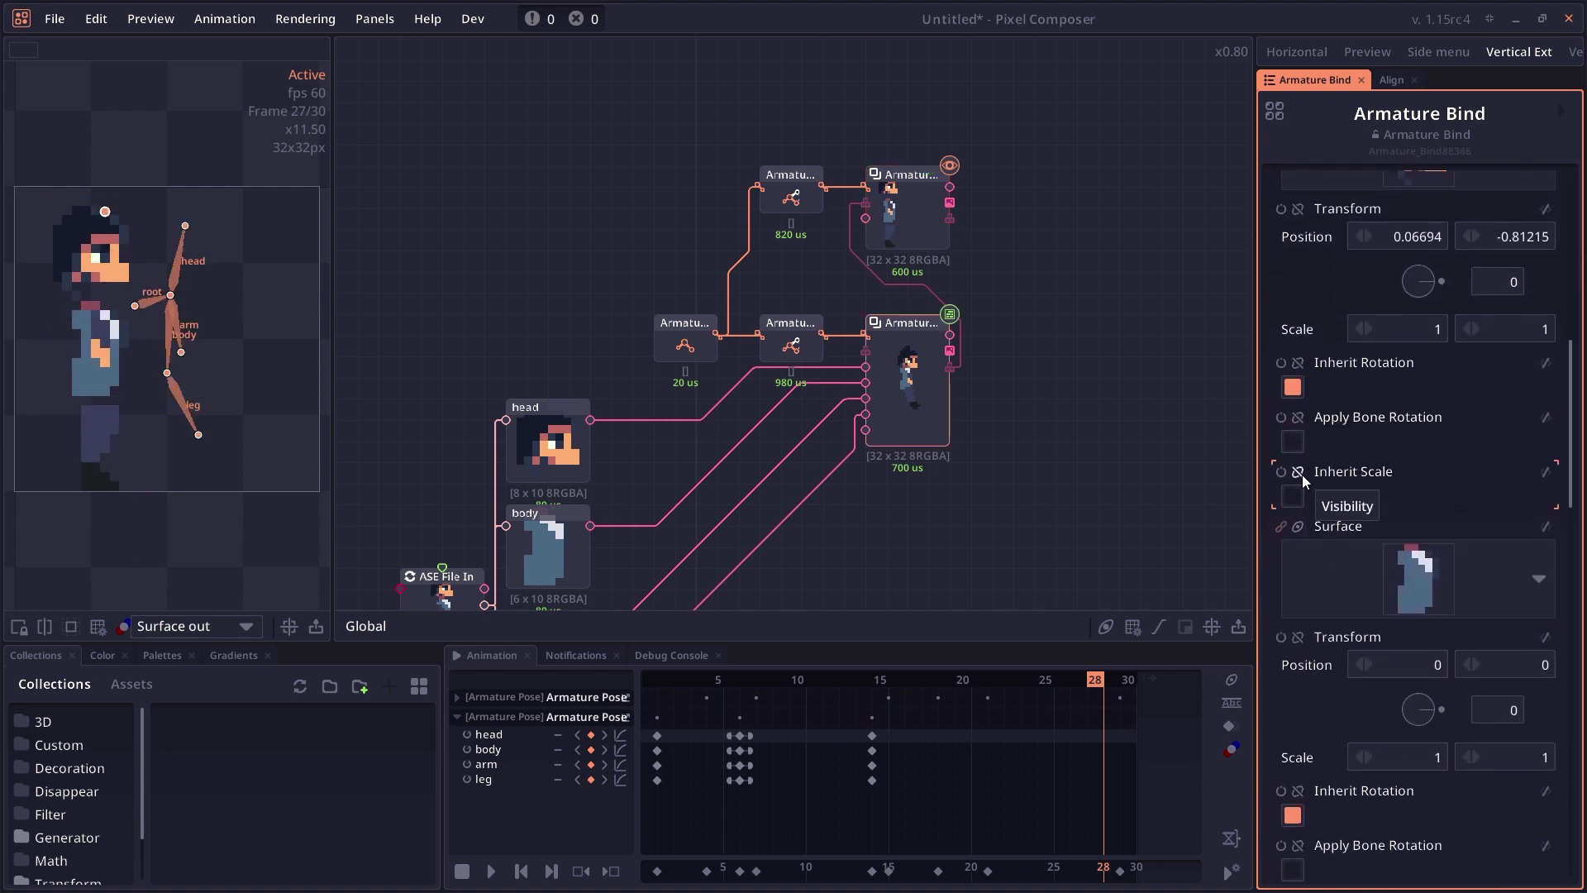
scroll(1316, 367, "up", 1)
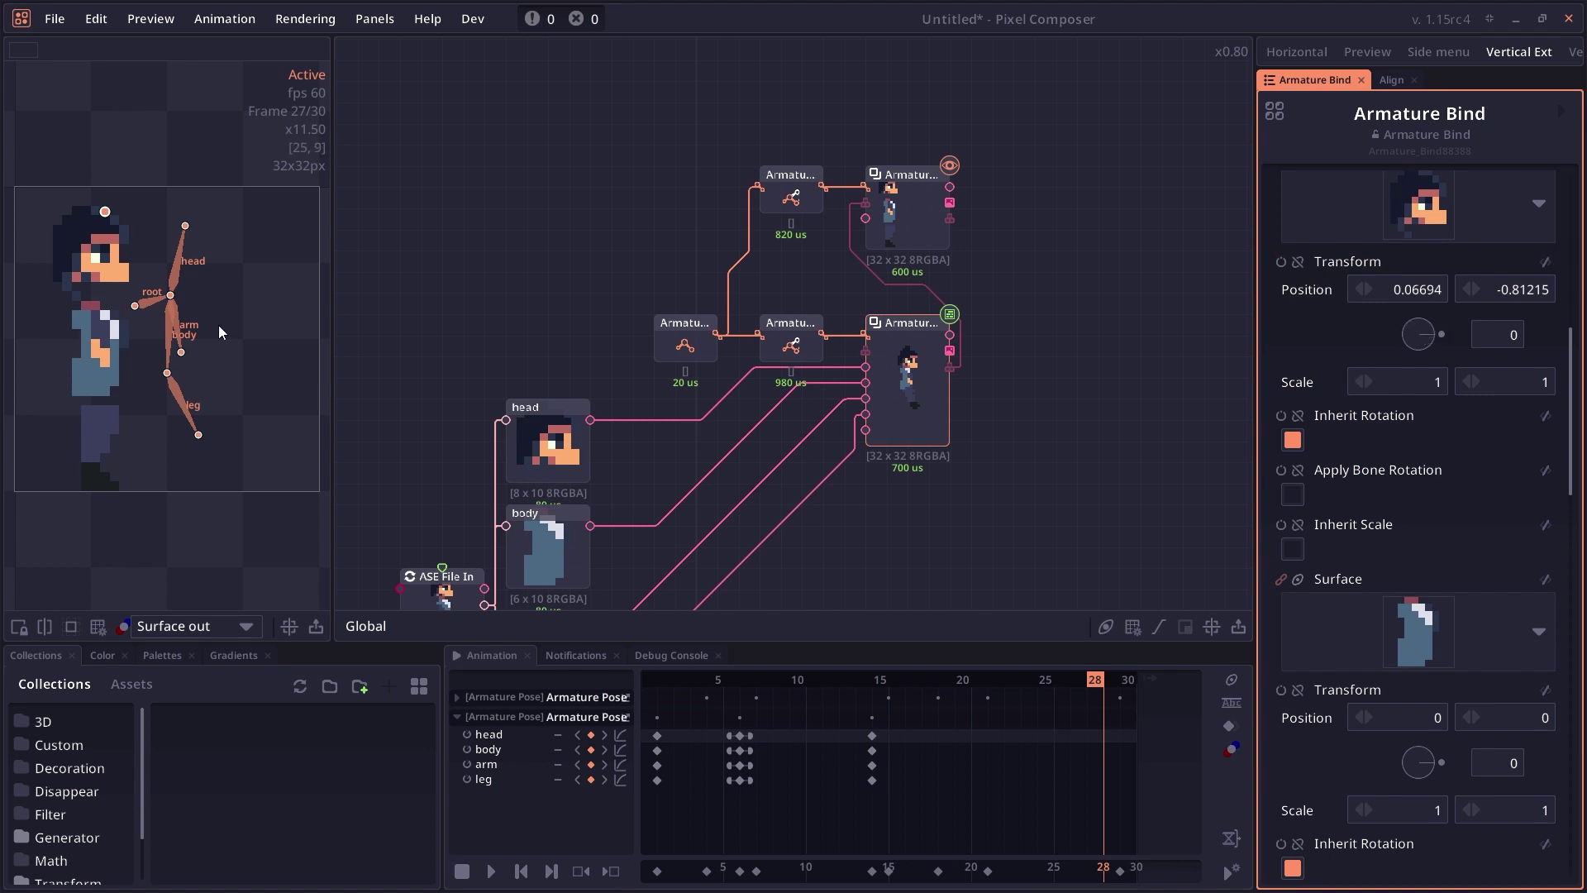
scroll(1371, 410, "down", 1)
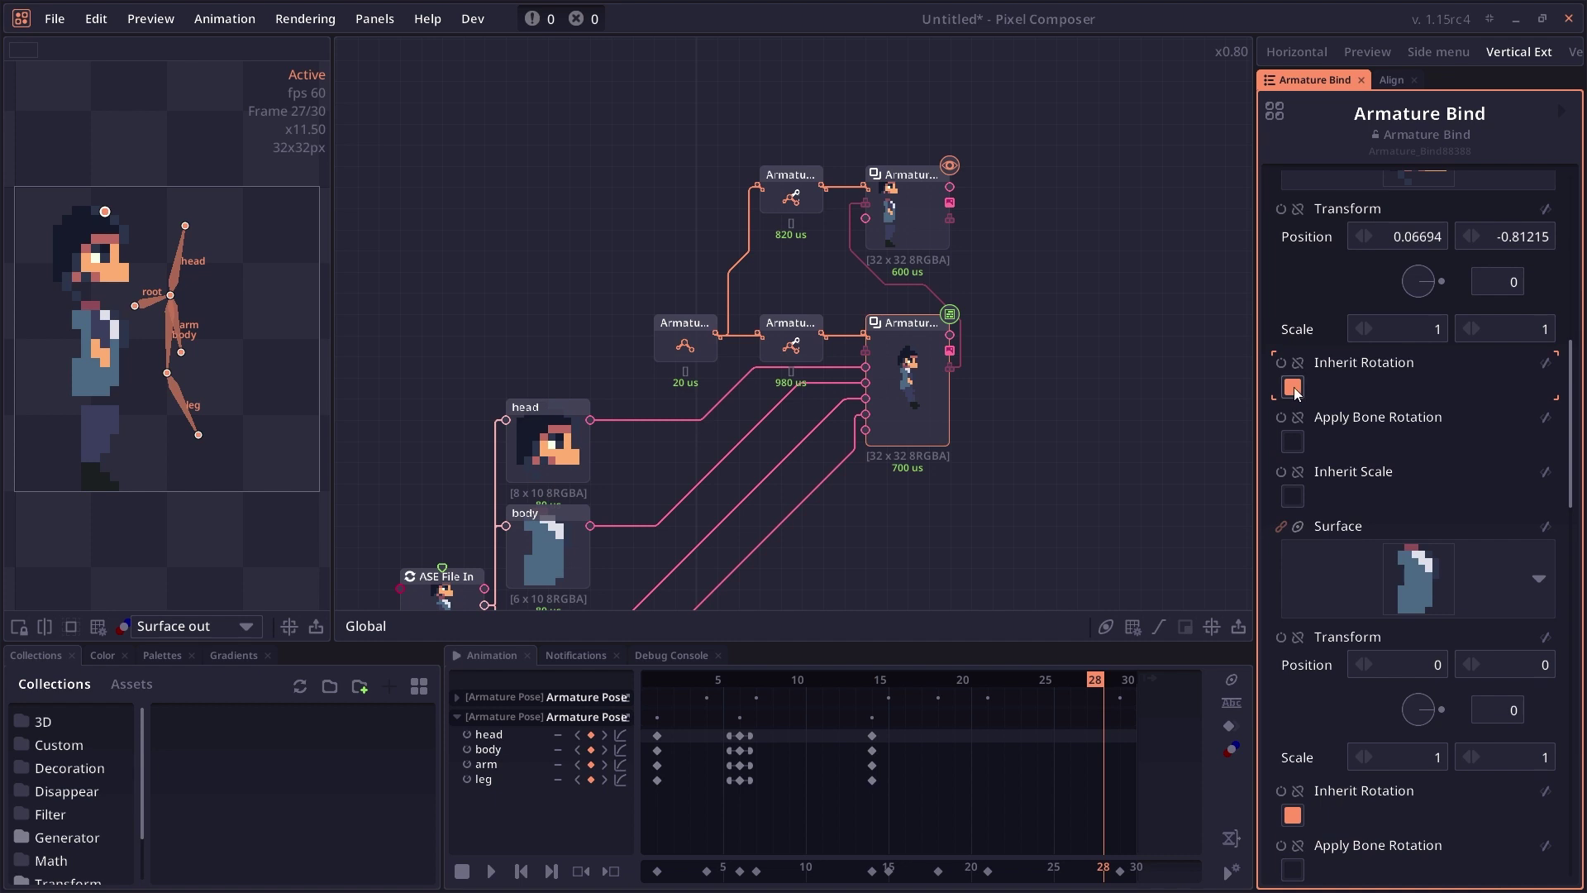
double_click(791, 347)
double_click(905, 380)
left_click(793, 350)
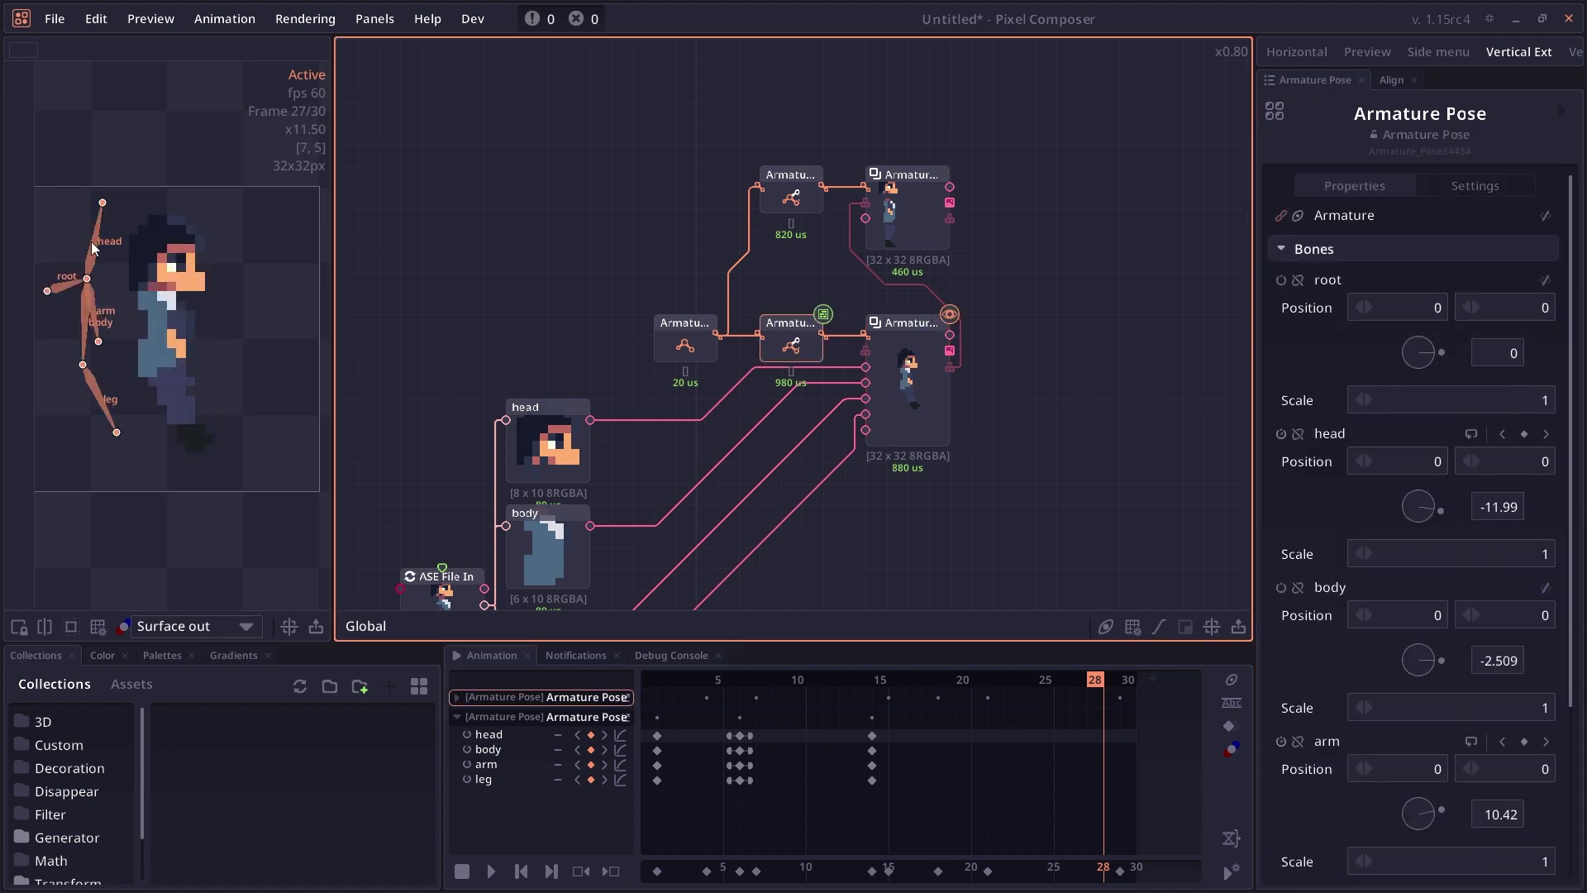
left_click_drag(97, 228, 71, 171)
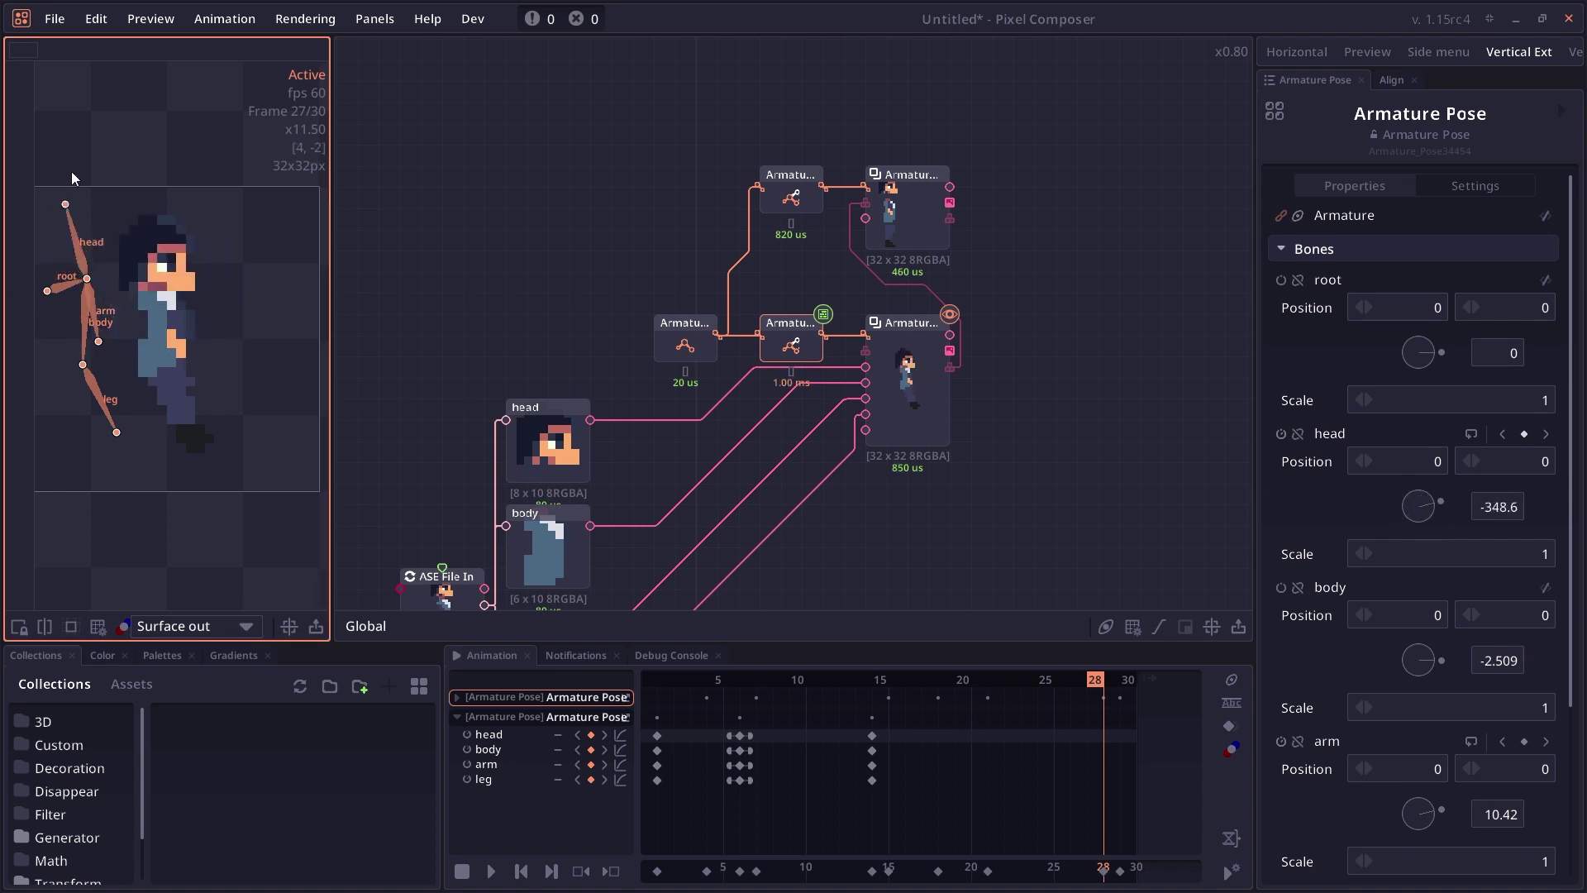
- Enable Inherit Rotation for the head surface in the first Armature Bind and rotate the head bone again in its pose
left_click(906, 380)
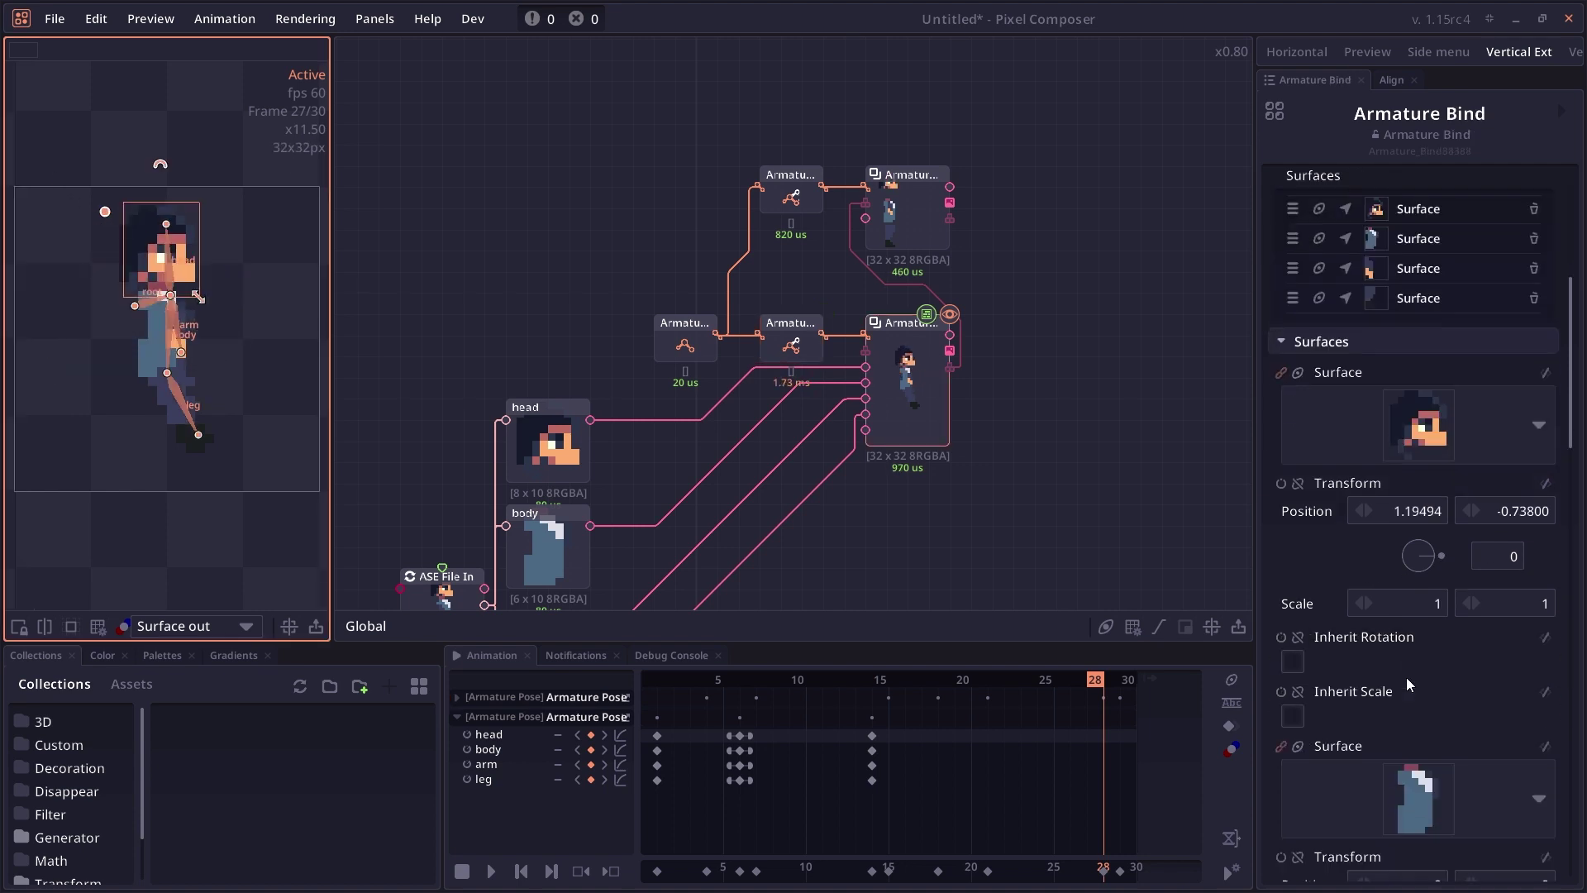
left_click(1289, 660)
left_click(791, 342)
left_click_drag(79, 237, 30, 239)
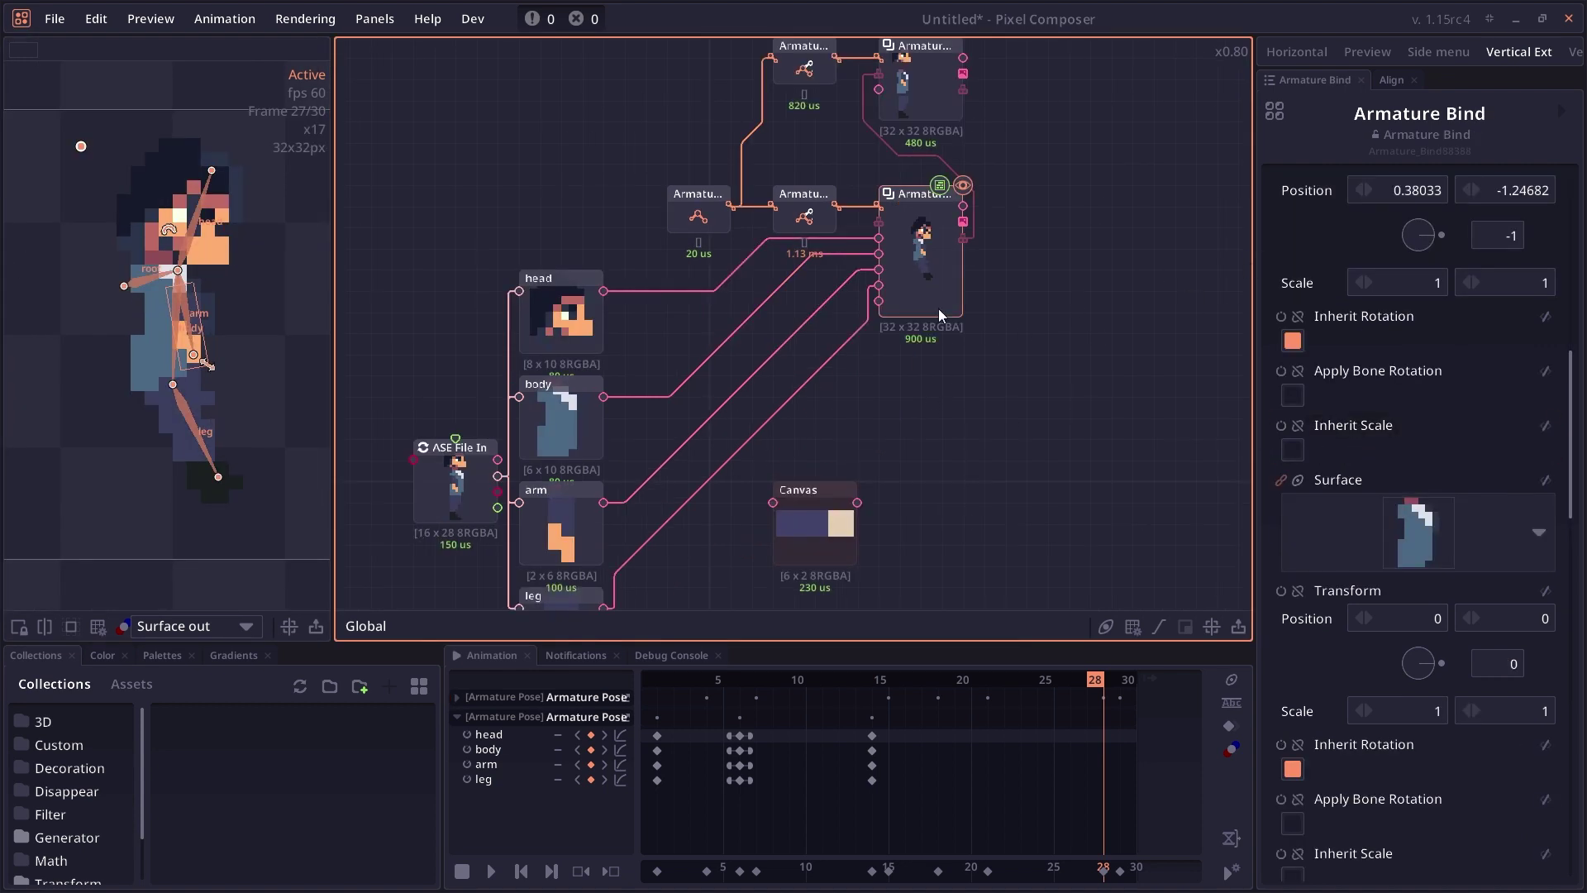
- Enable Inherit Scale for the head surface and adjust the head bone in the first Armature Pose
left_click(1296, 450)
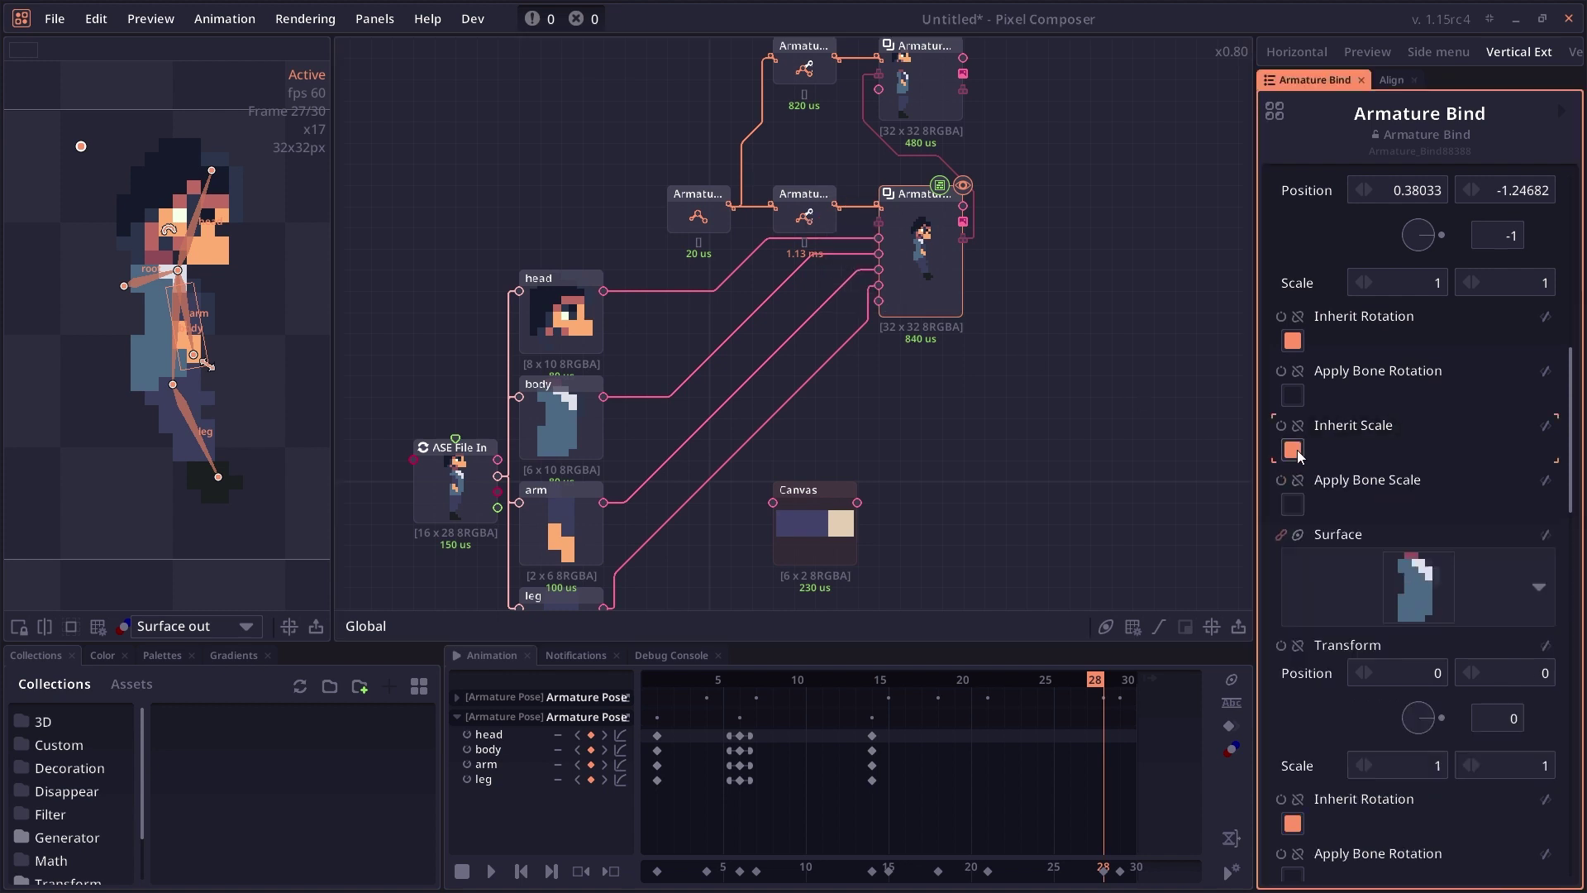
left_click(804, 215)
left_click_drag(812, 249, 807, 269)
left_click_drag(104, 135, 142, 151)
scroll(160, 157, "down", 2)
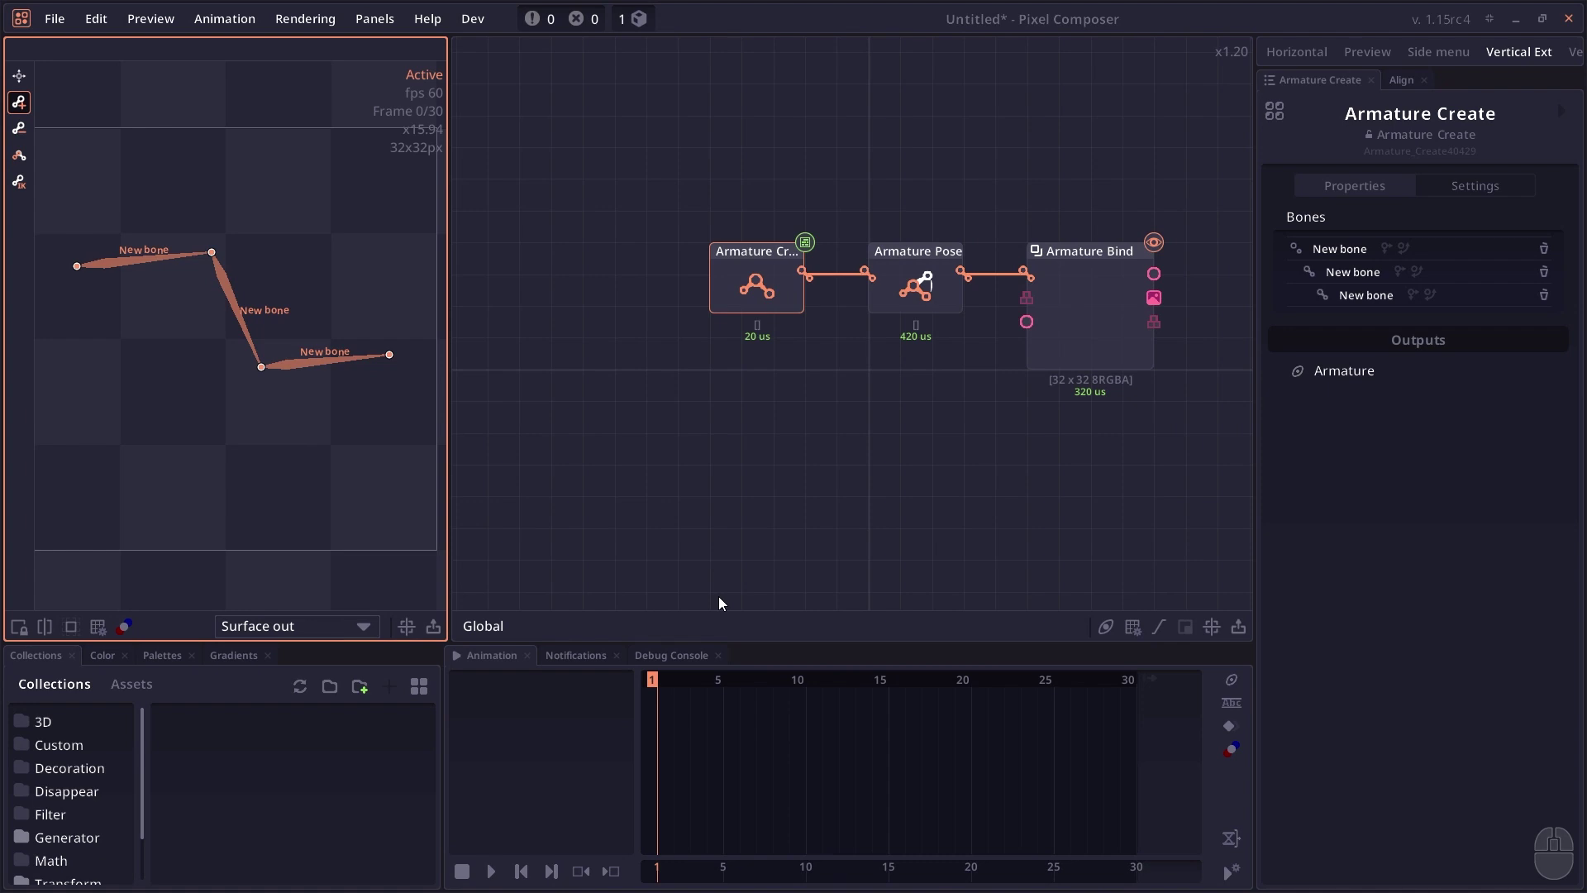
- Pose the three-bone chain in Armature Pose with rotations of about 1.6°, 74.8° and -146.8°
left_click(906, 287)
left_click_drag(161, 265, 162, 291)
left_click_drag(205, 370, 325, 430)
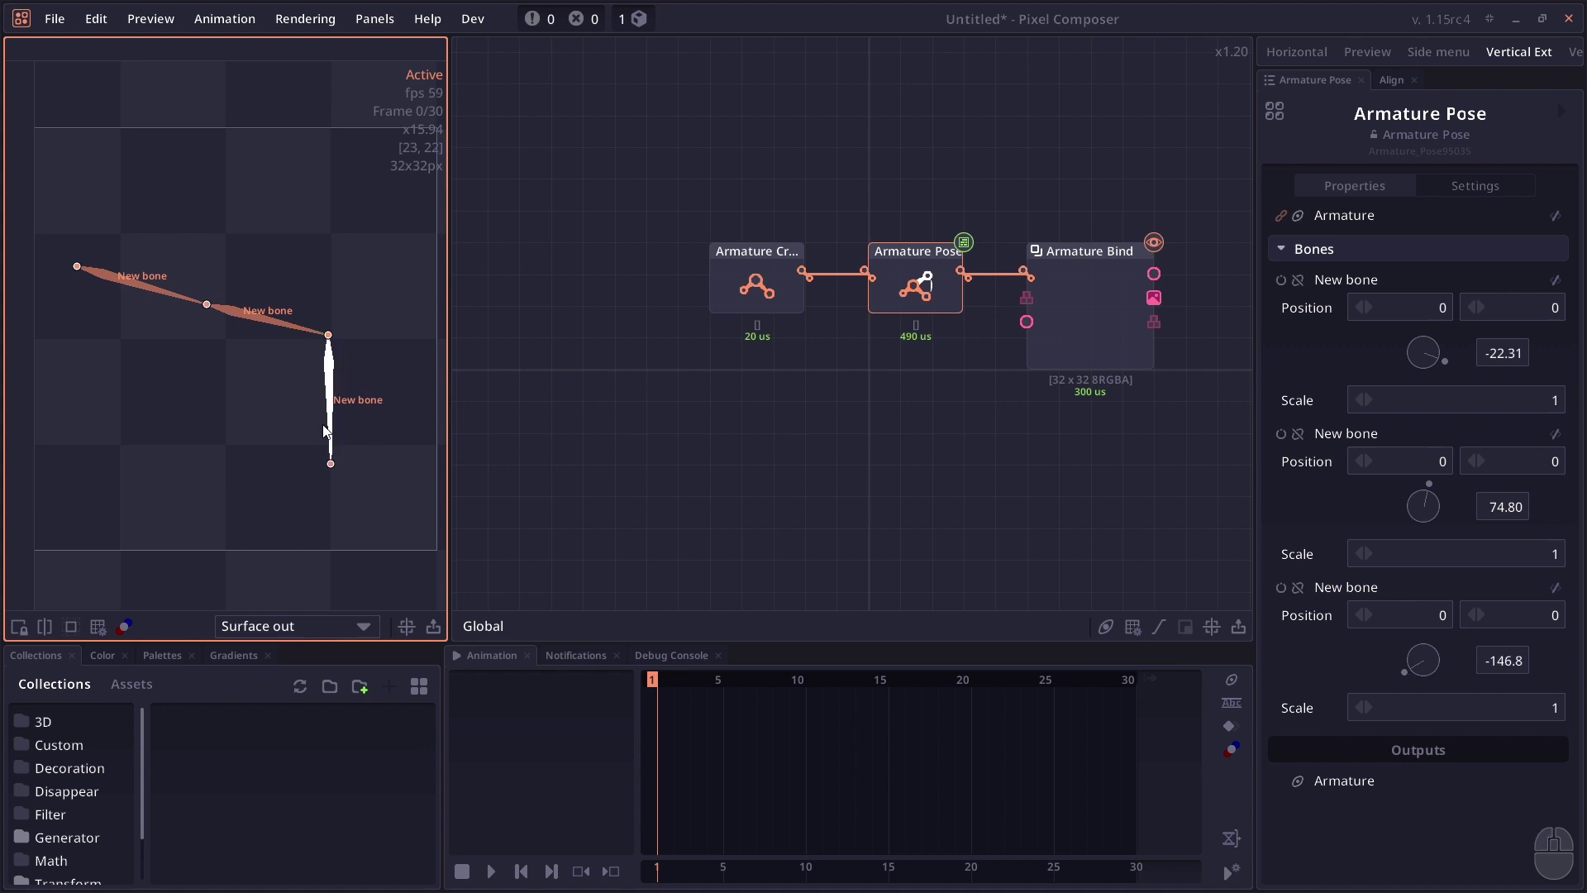
left_click_drag(126, 281, 198, 253)
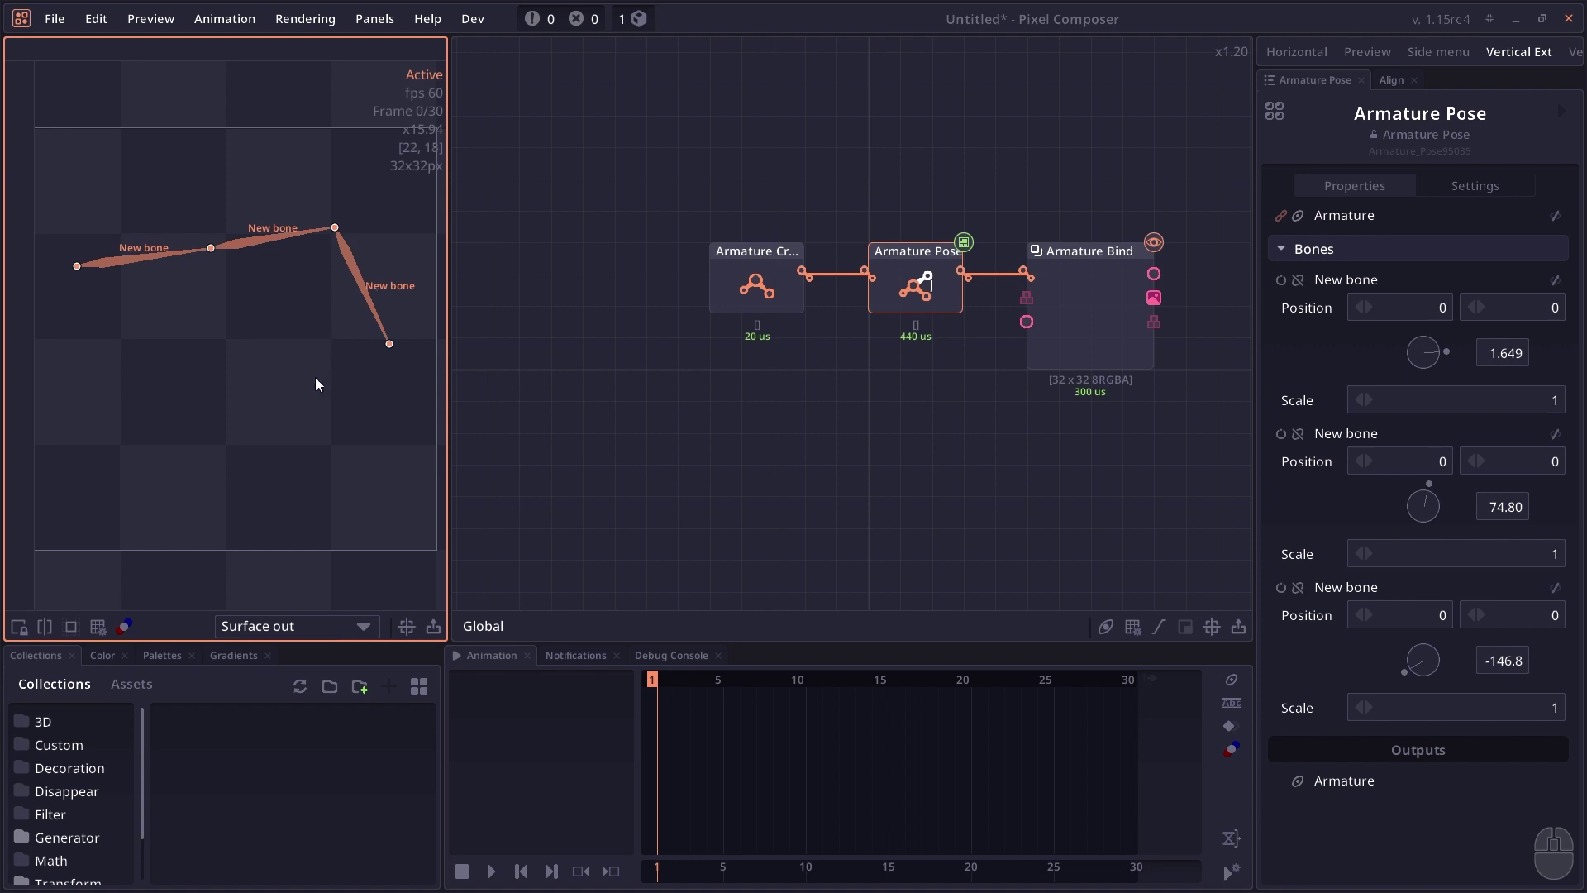
left_click(325, 430)
left_click(249, 181)
- Create an IK handle in Armature Create linking the last bone of the chain to the first bone
left_click(740, 286)
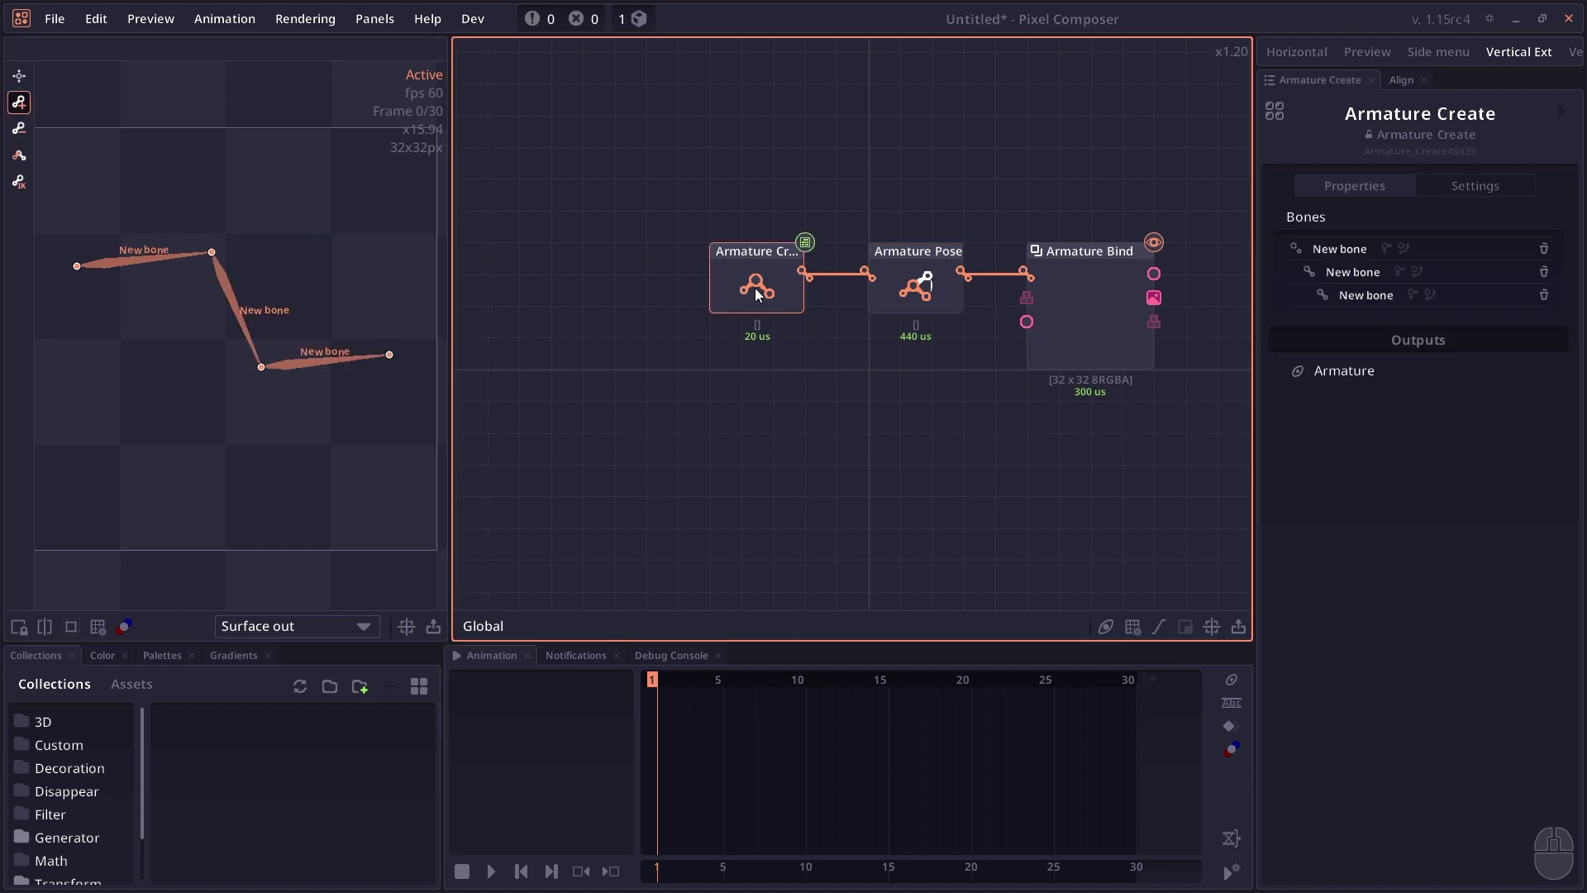
left_click(19, 188)
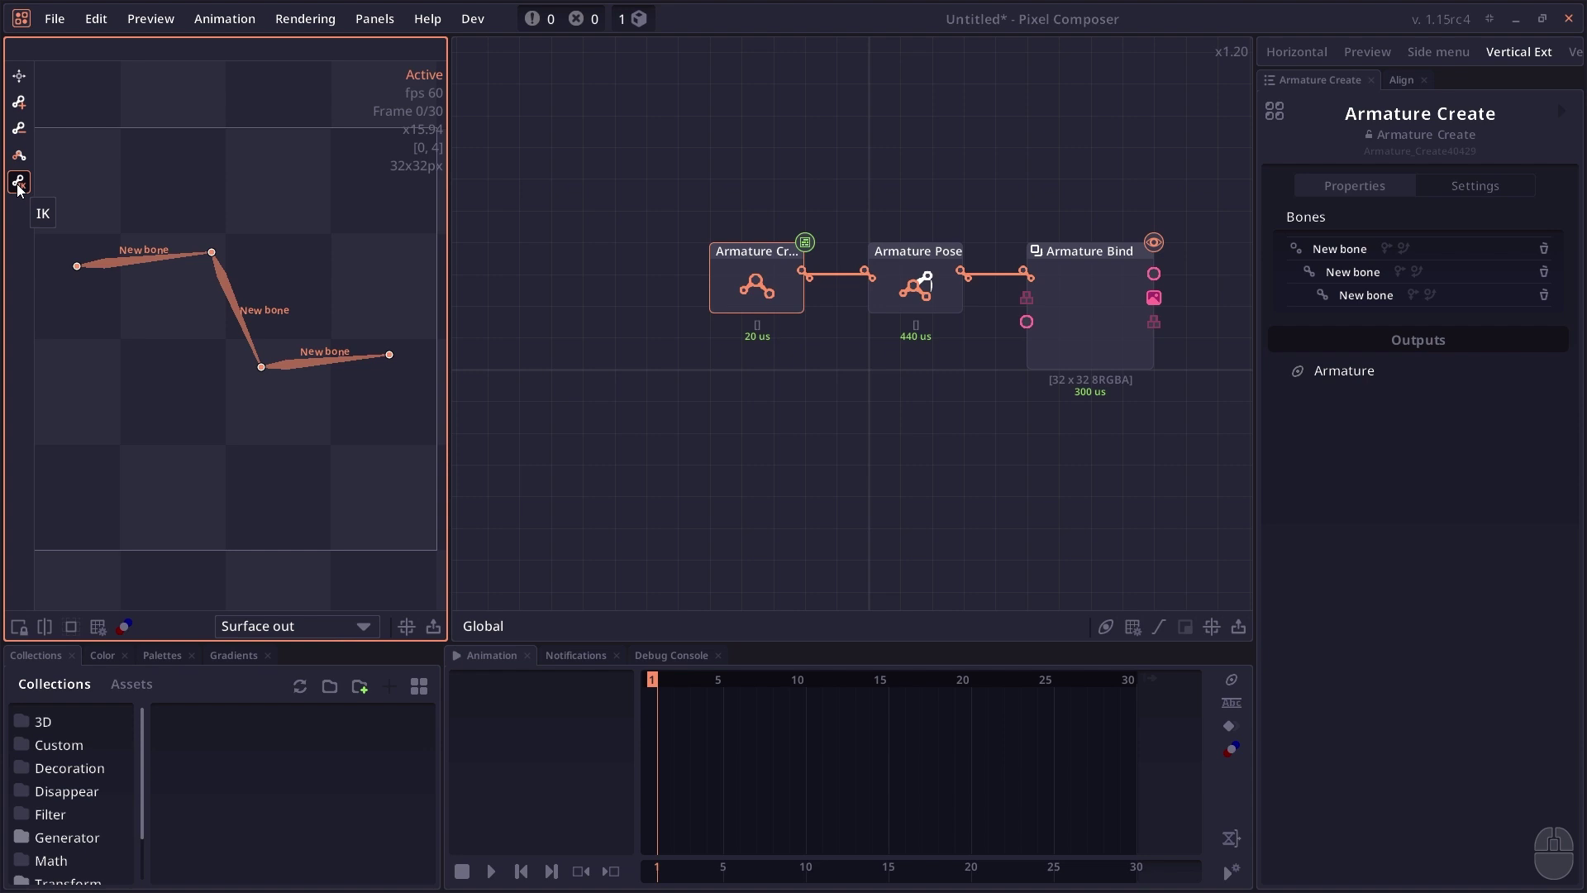
left_click(329, 368)
left_click_drag(329, 368, 136, 262)
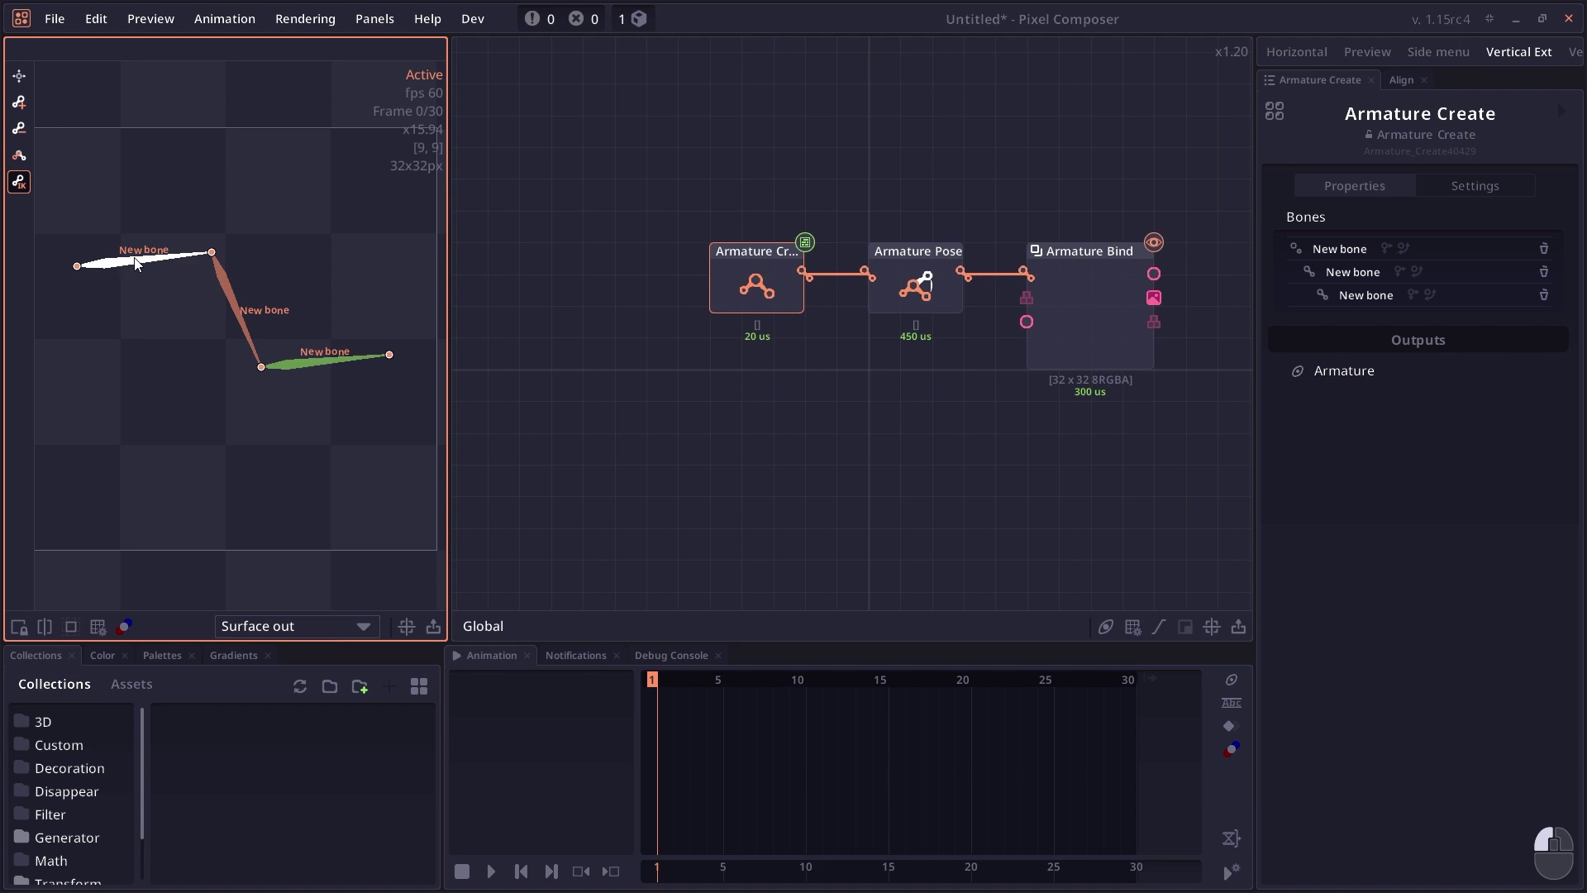
left_click_drag(136, 263, 137, 263)
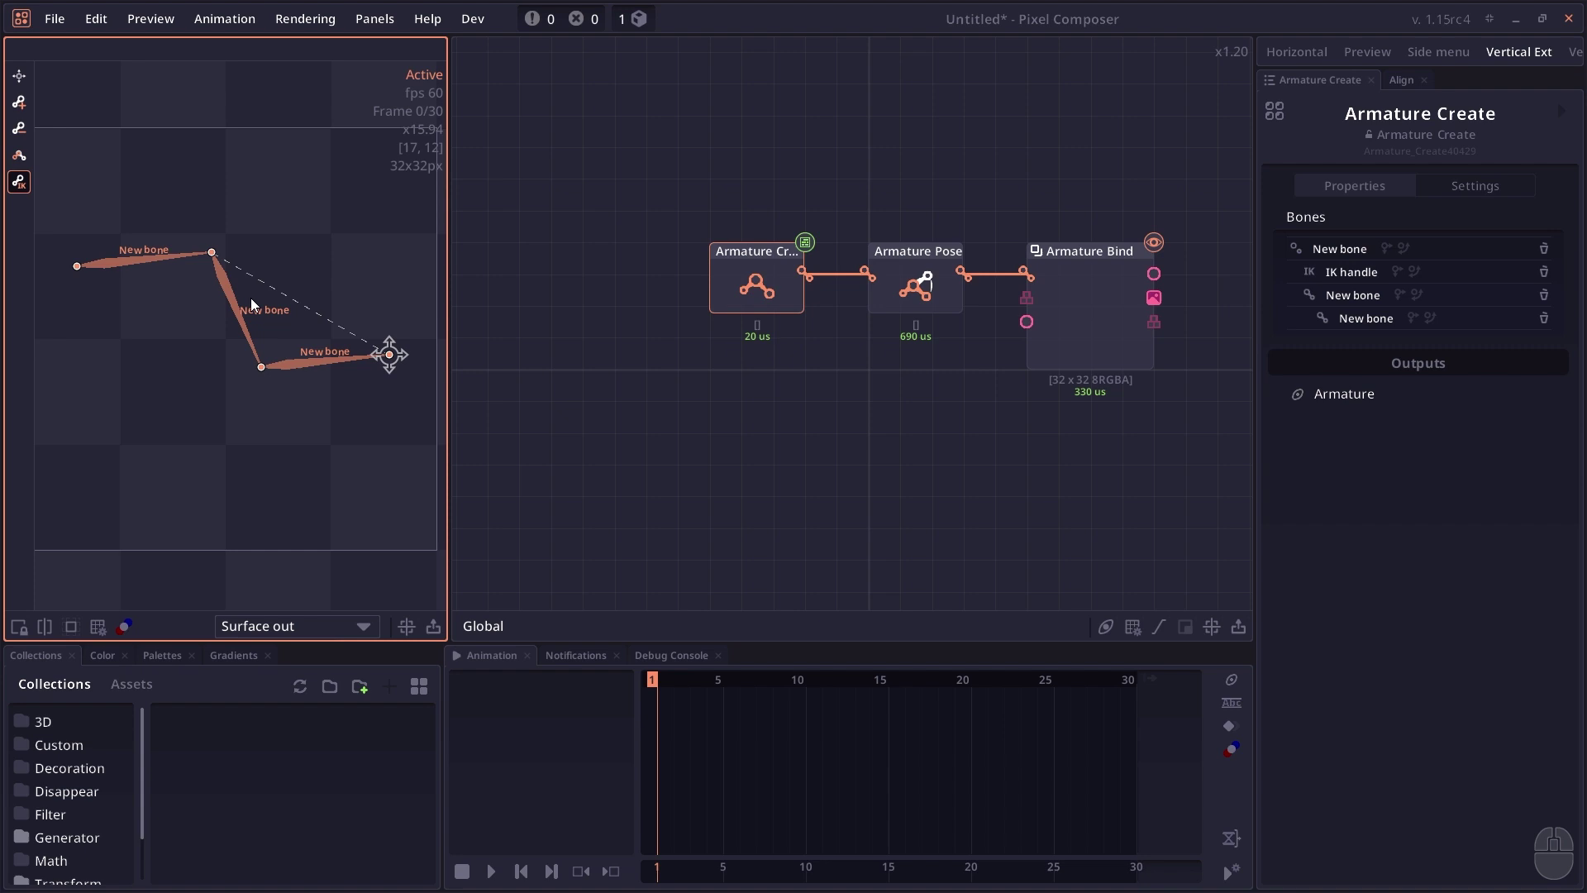
- Pose the chain in Armature Pose by moving its IK handle, ending at a position of about -2.3, -3.2
left_click(915, 284)
left_click_drag(389, 354, 120, 384)
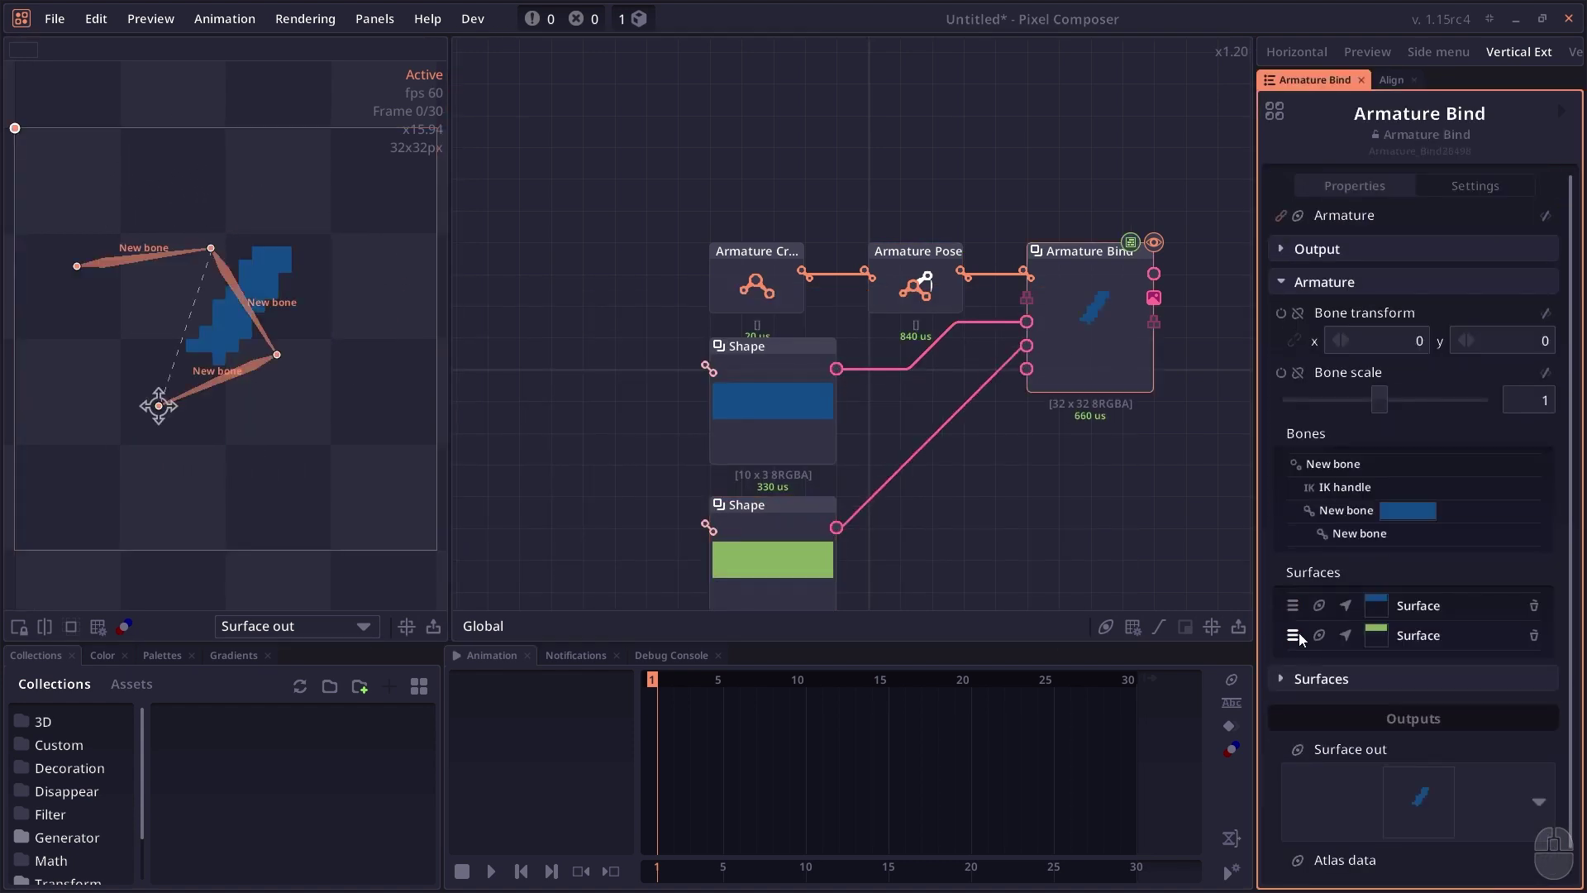
left_click(915, 289)
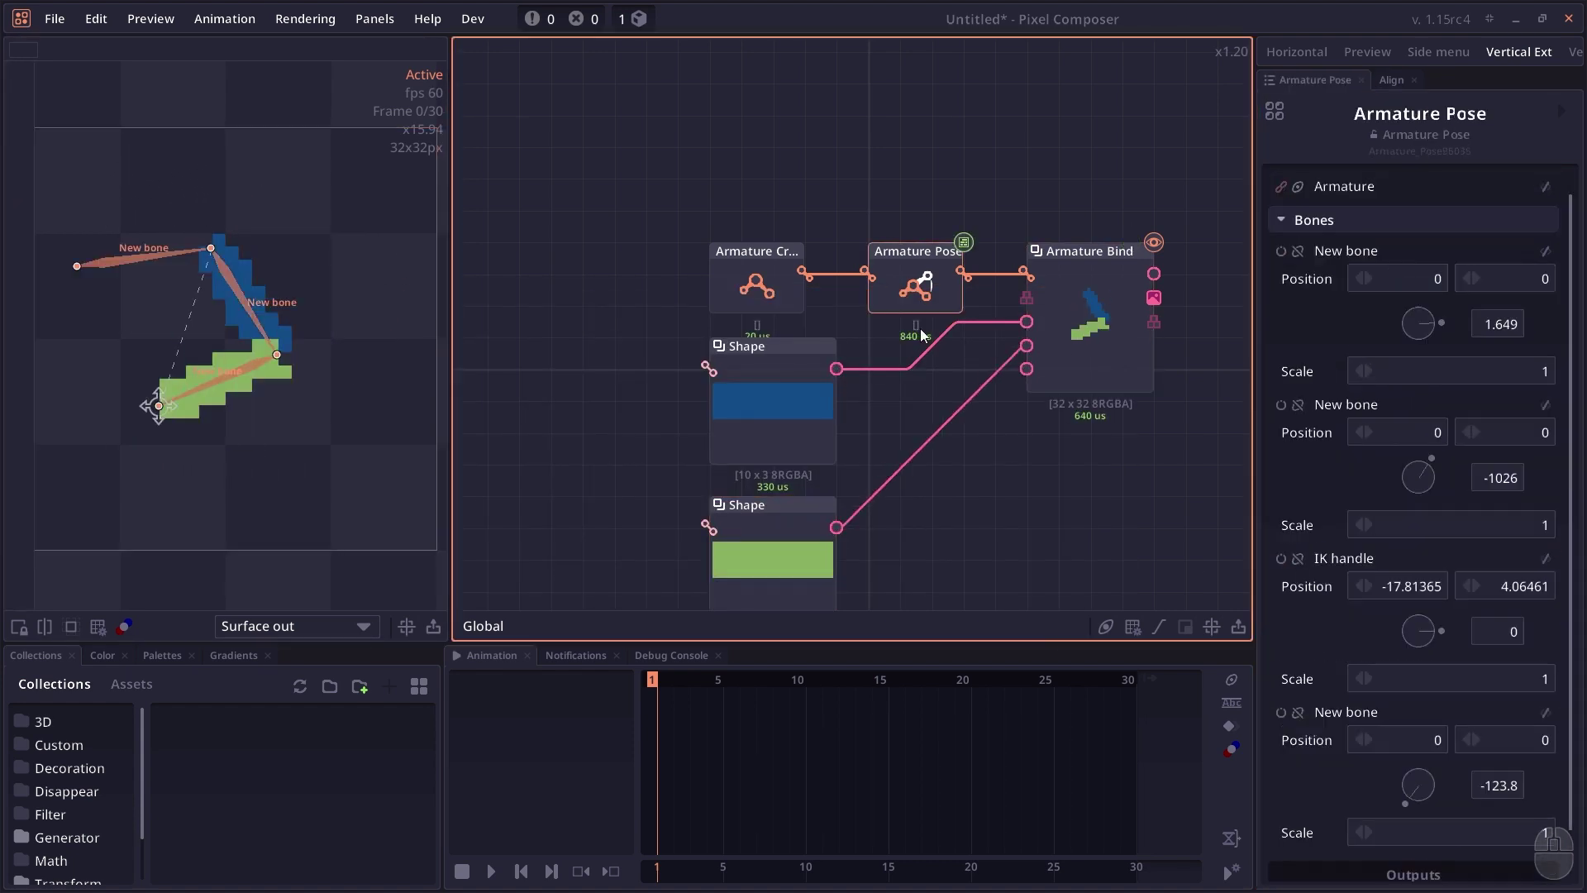
left_click_drag(152, 407, 360, 304)
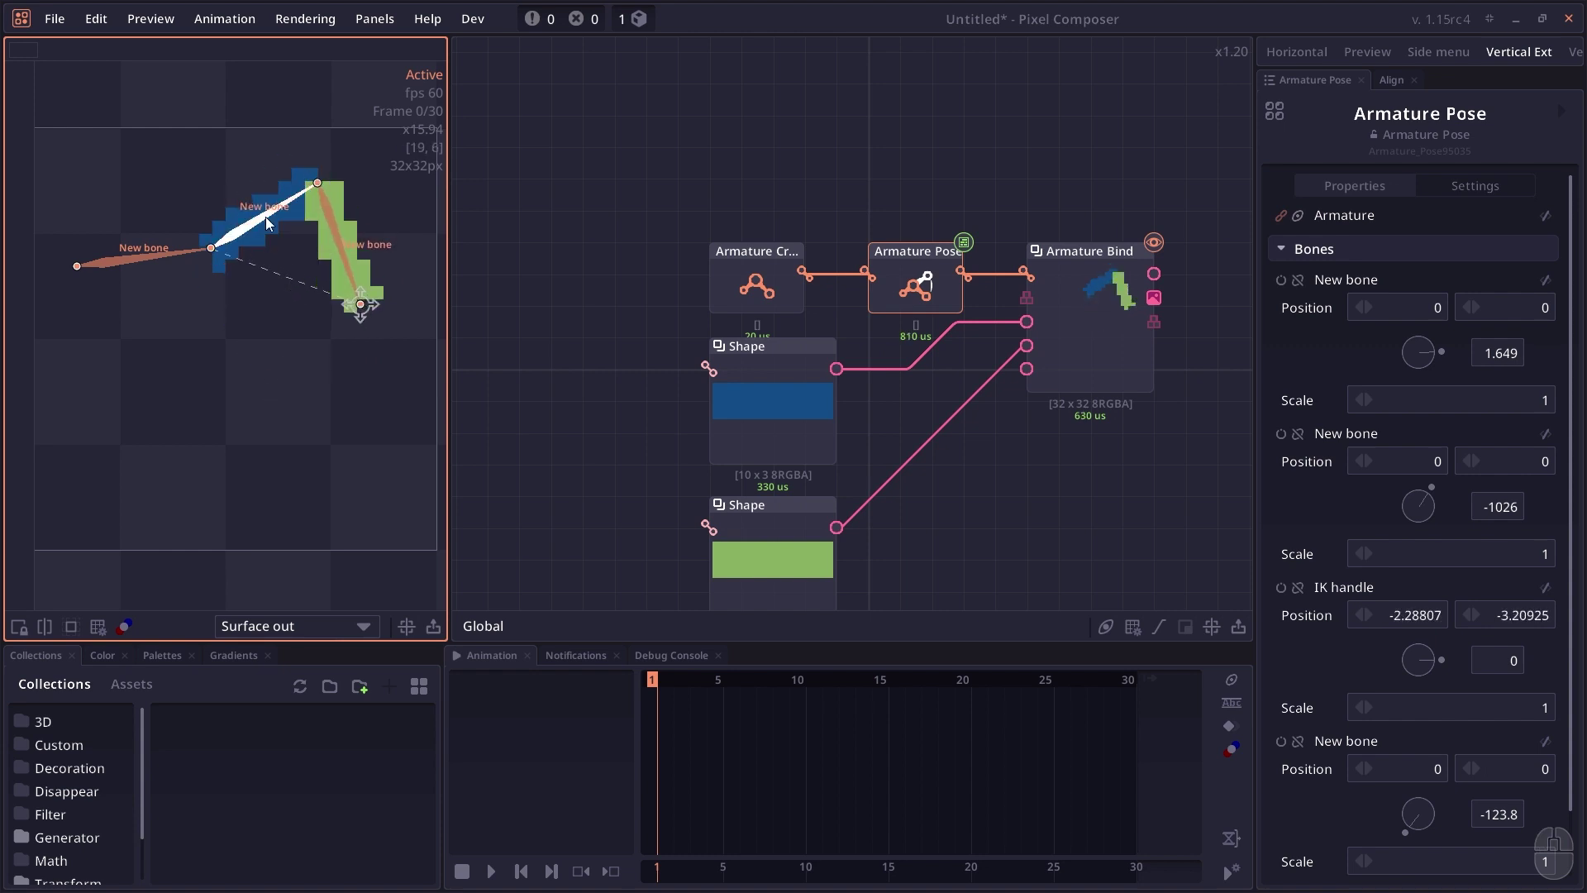
mouse_move(265, 216)
left_mouse_down()
mouse_move(270, 238)
mouse_move(286, 202)
mouse_move(241, 306)
mouse_move(287, 211)
mouse_move(271, 273)
mouse_move(285, 211)
mouse_move(281, 285)
mouse_move(283, 217)
left_mouse_up()
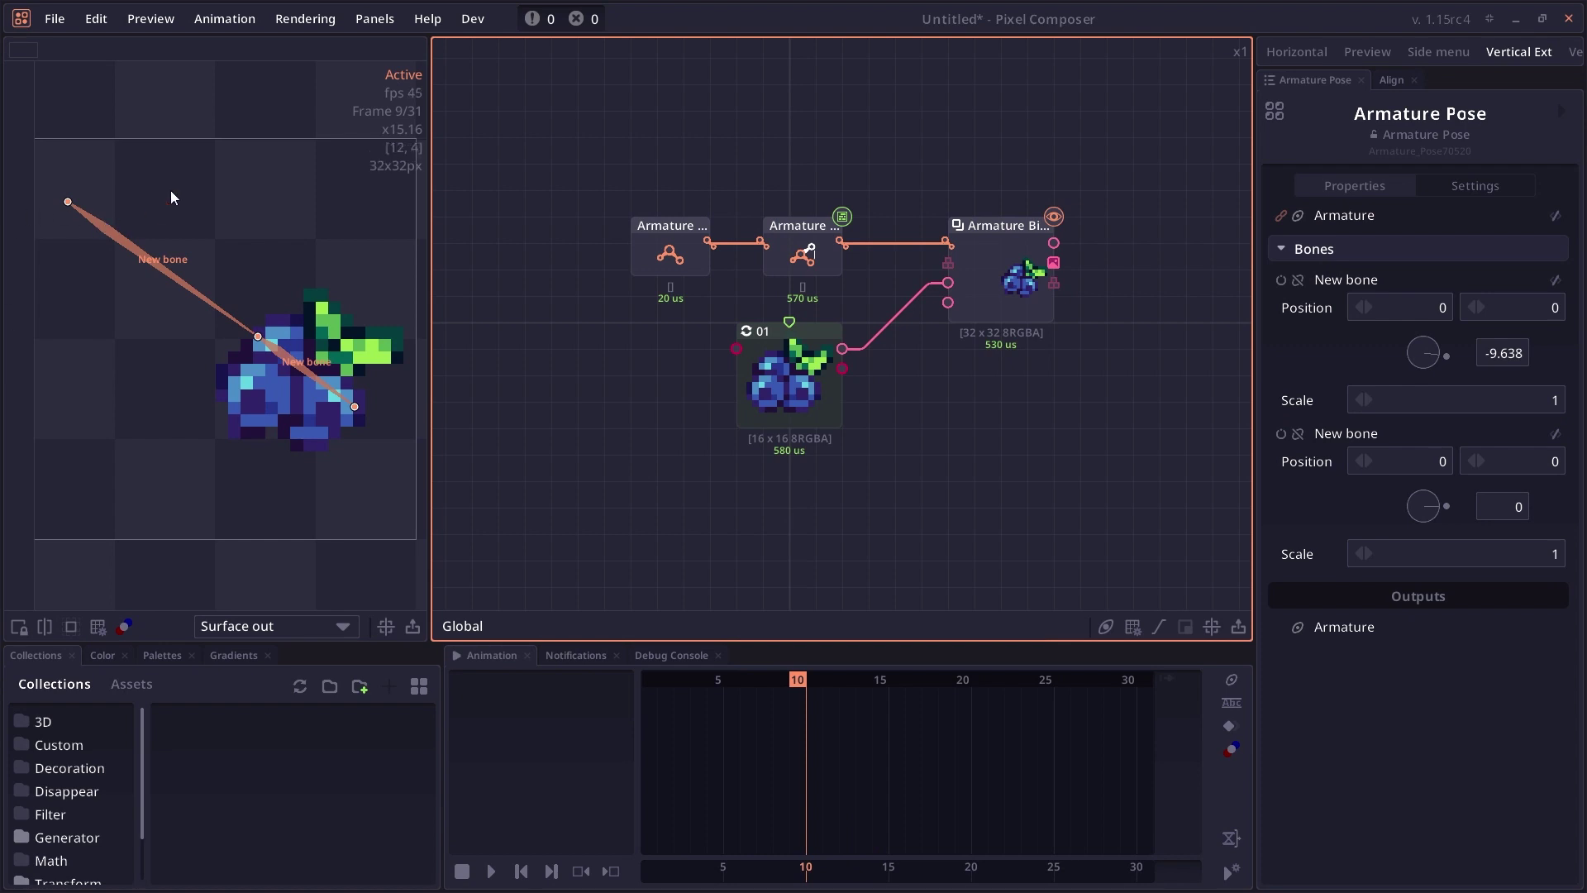
- Pose the two bones driving the berry surface in Armature Pose with rotations of about -15° for the parent and 18.9° for the child
left_click(151, 322)
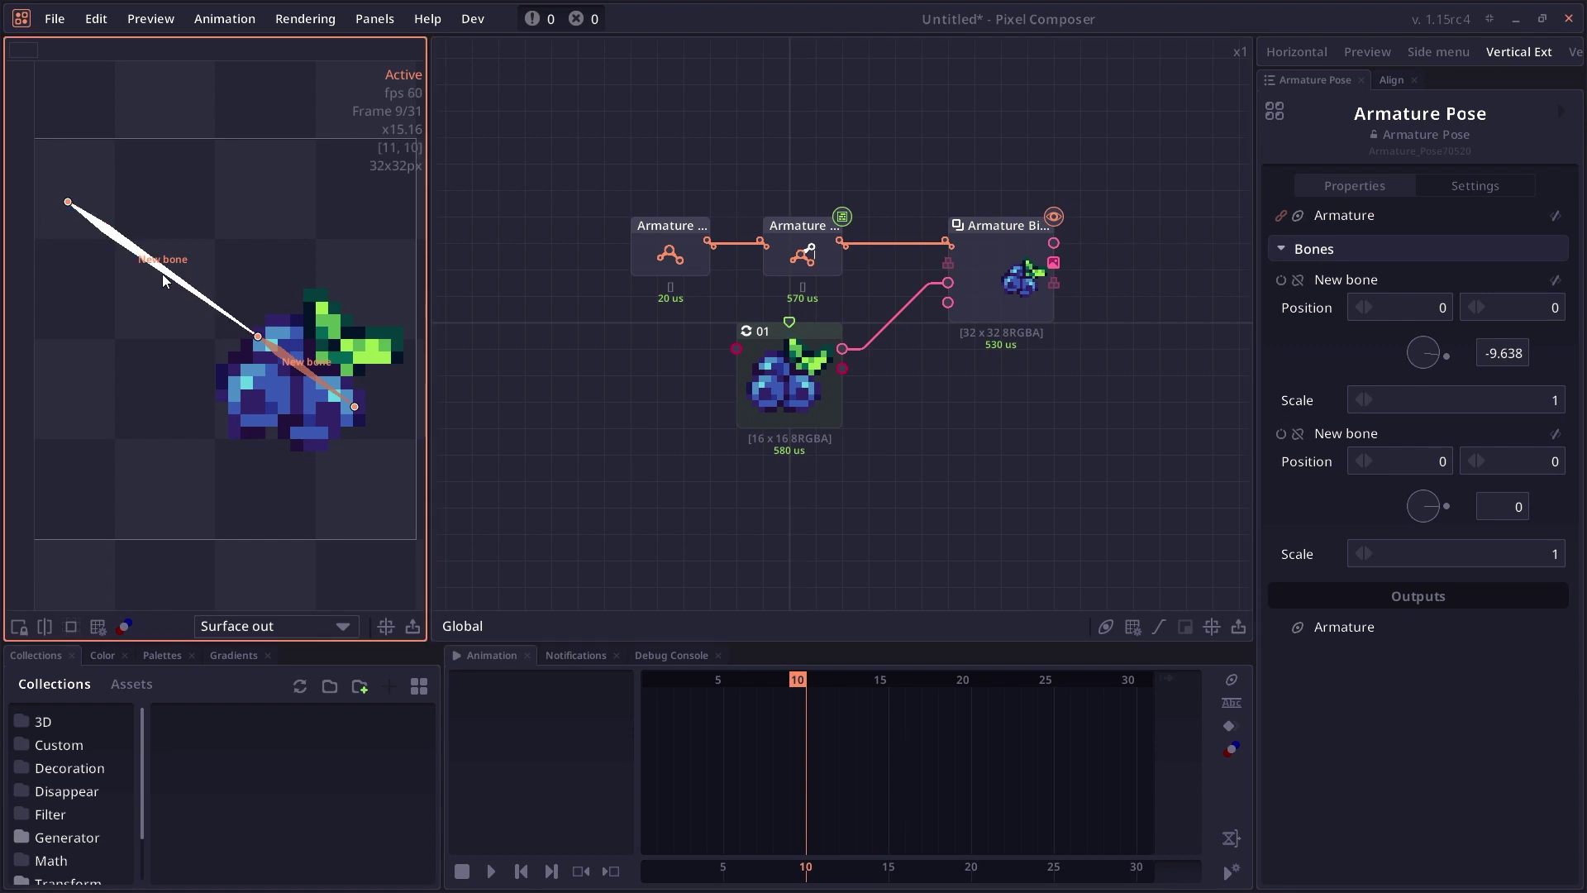
left_click_drag(163, 281, 200, 301)
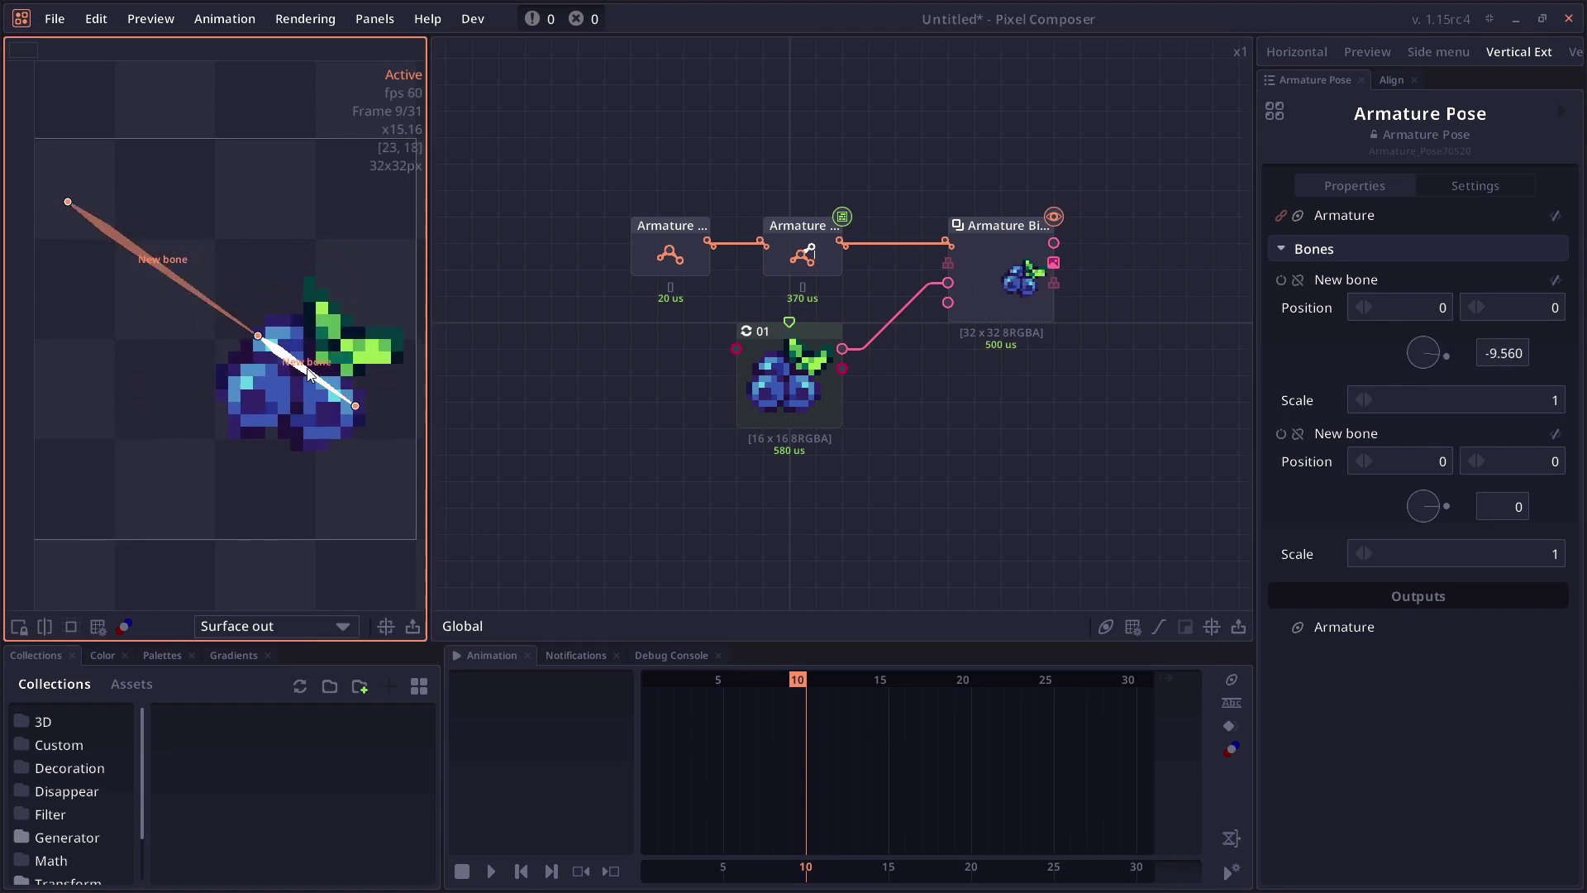
left_click_drag(318, 380, 339, 417)
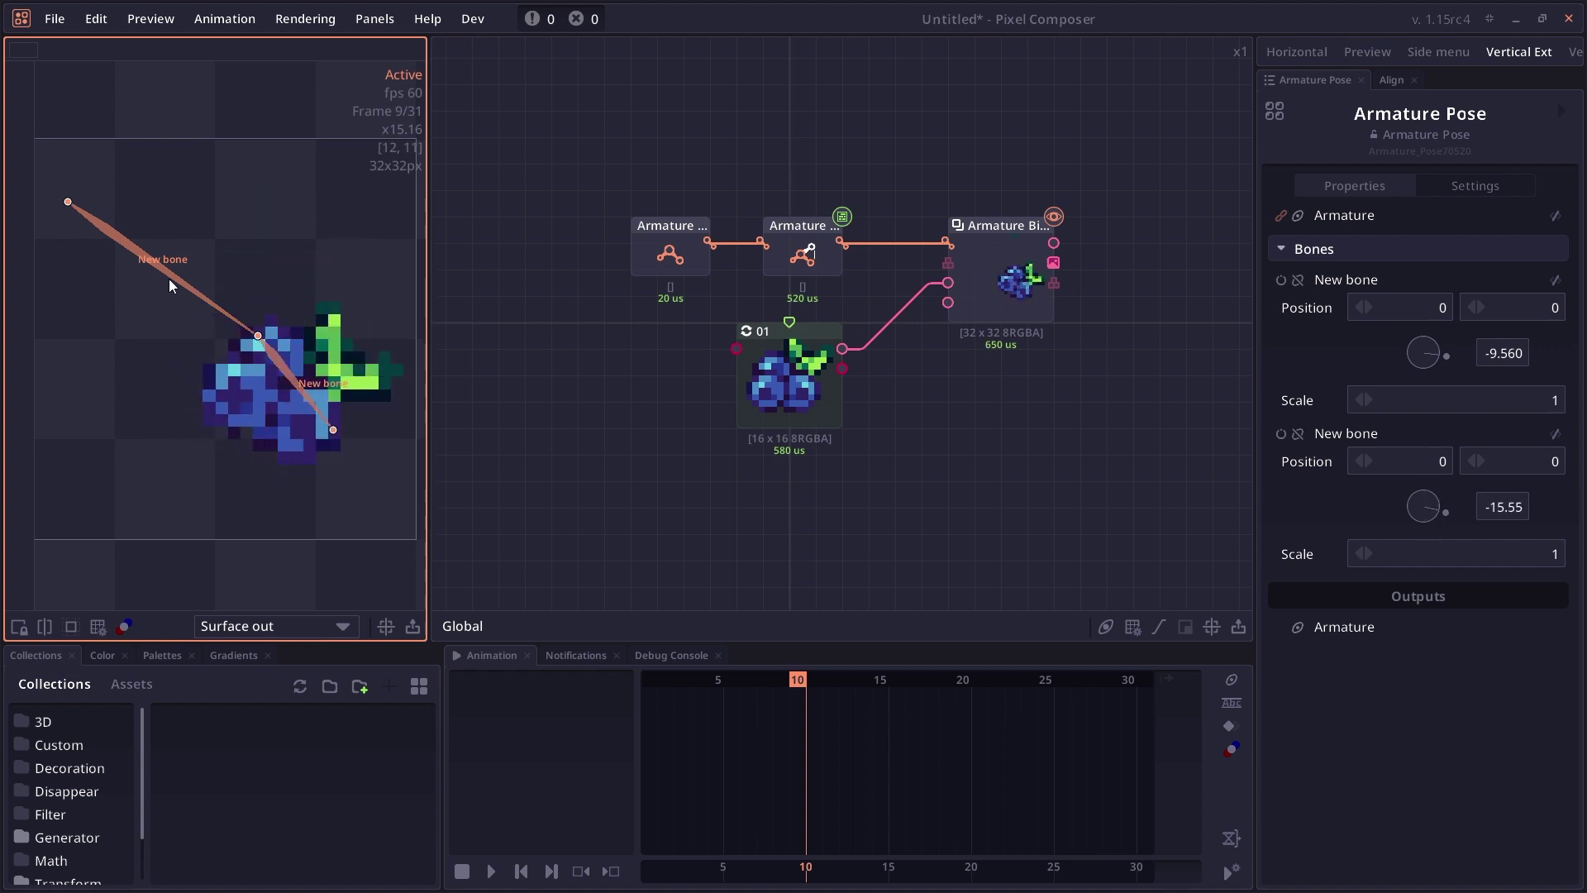
left_click_drag(169, 279, 195, 259)
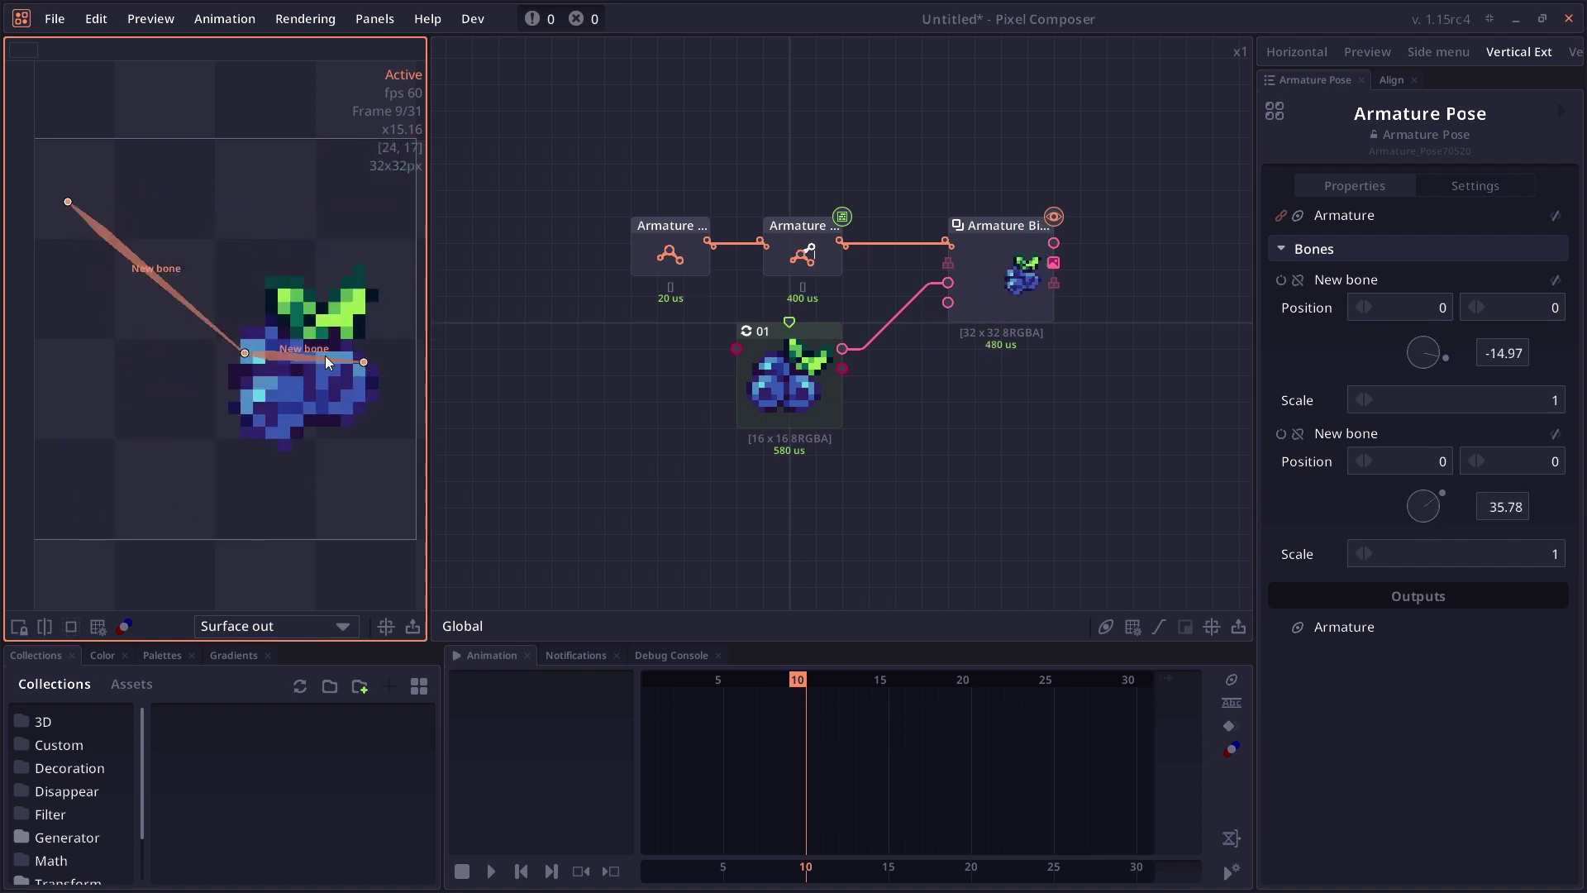
left_click_drag(325, 356, 314, 395)
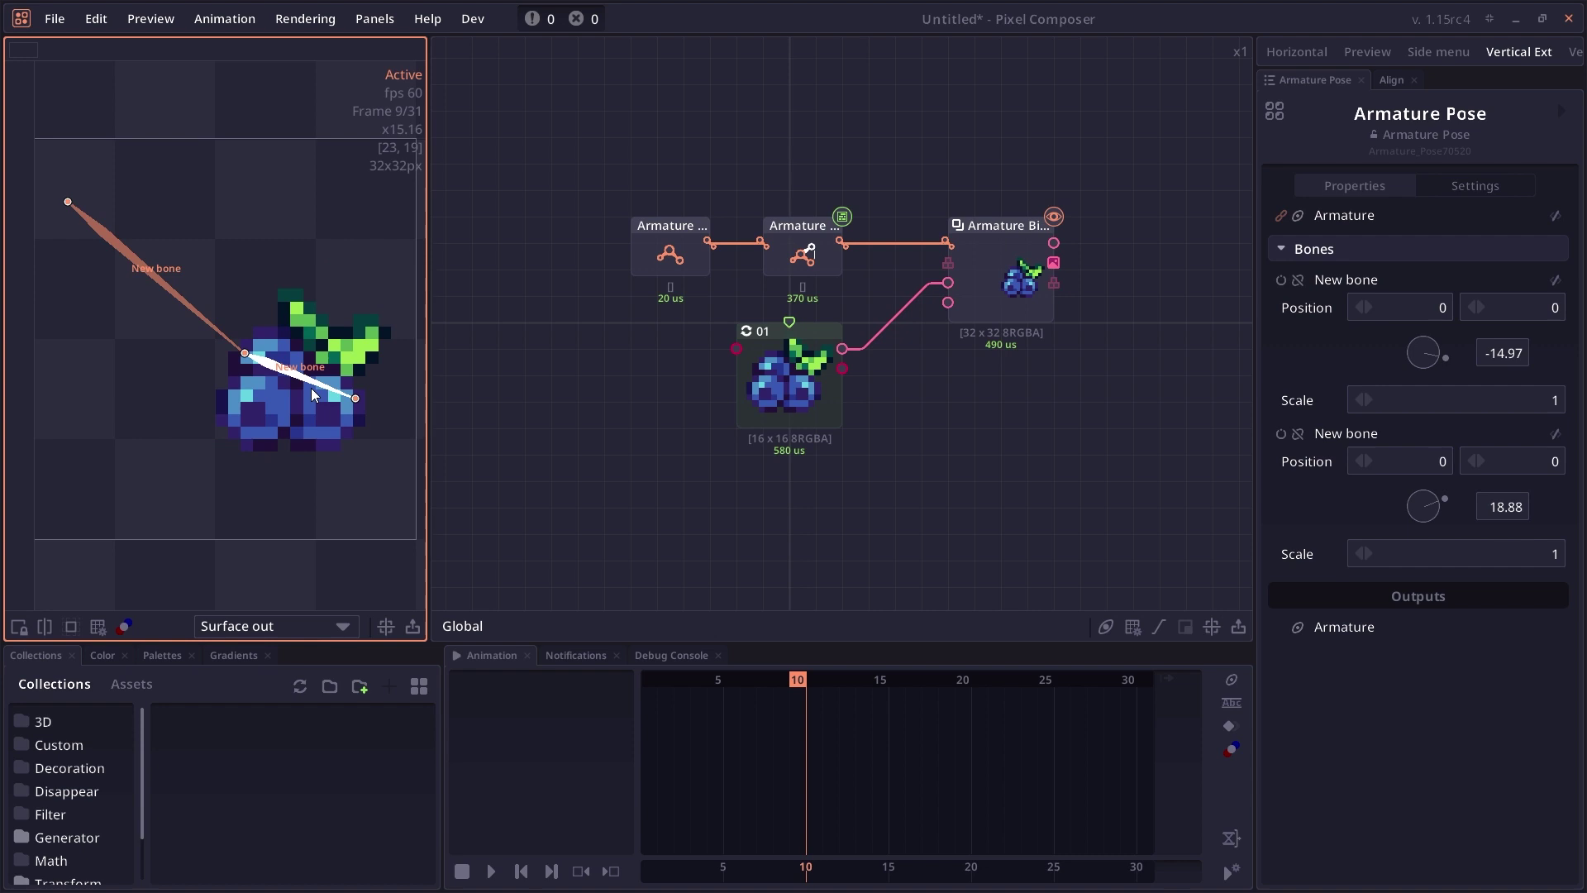
- Turn off Apply rotation for the child bone in Armature Create and rotate the parent bone to about -11.9° in Armature Pose
left_click(666, 246)
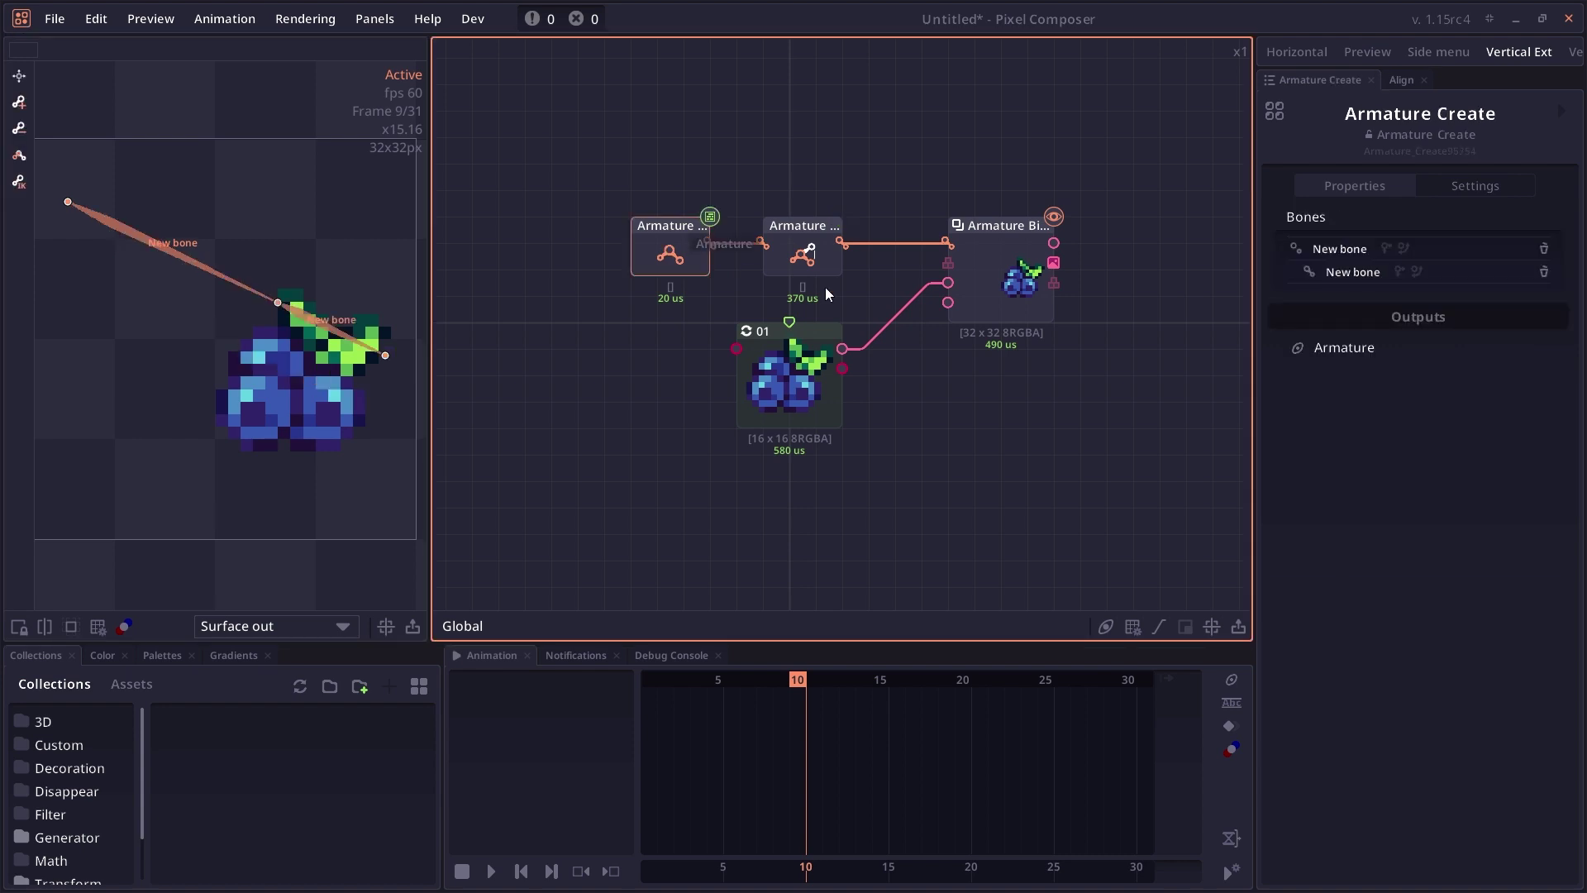
left_click(1420, 271)
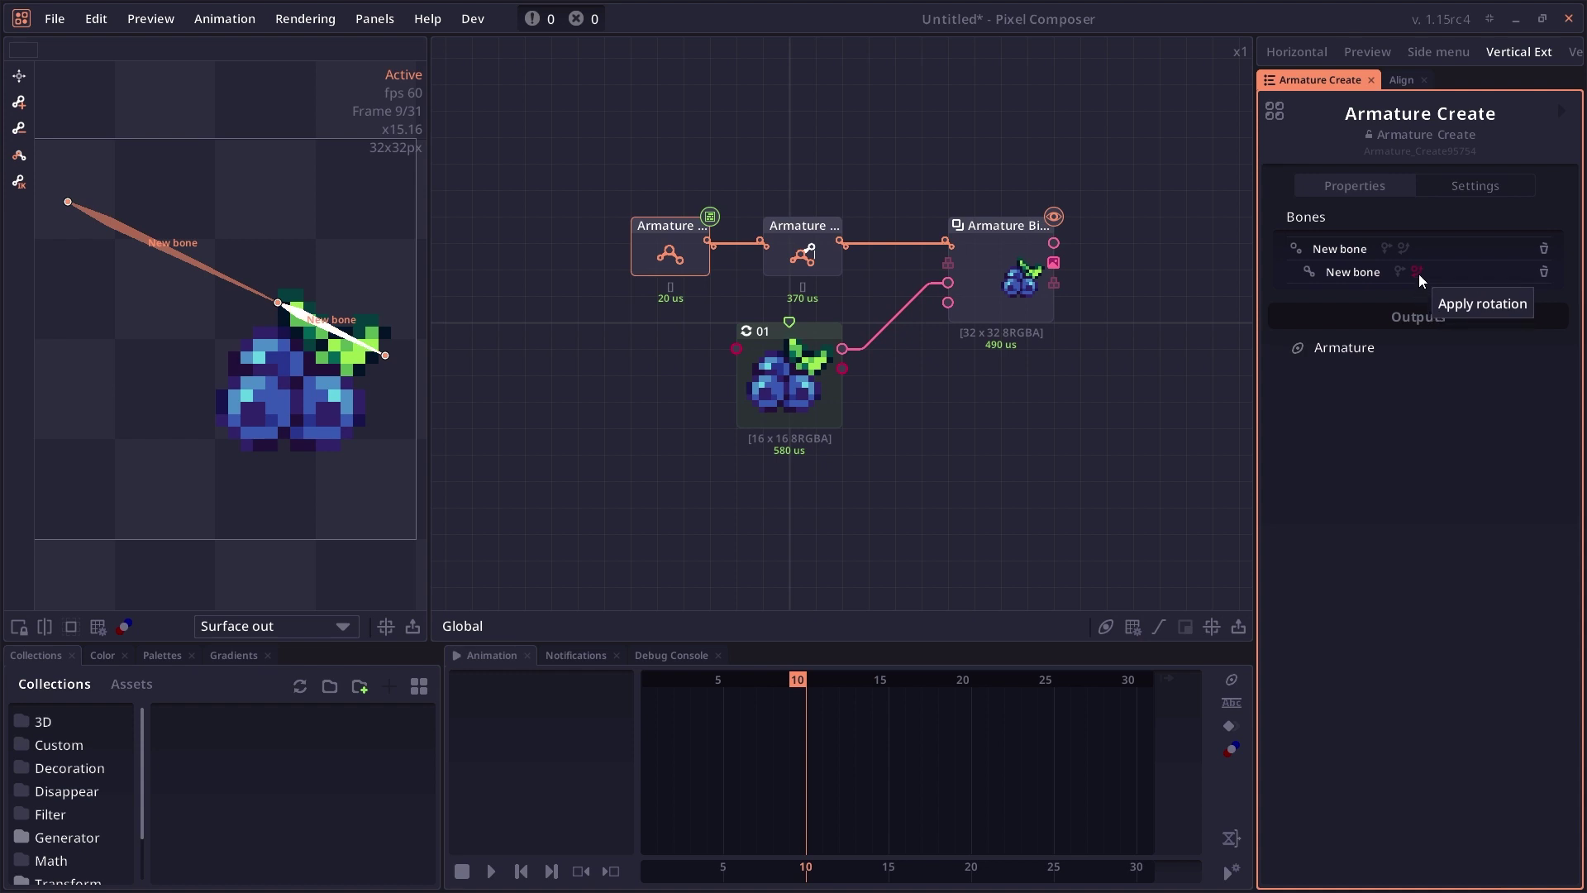
left_click(802, 252)
left_click_drag(192, 261, 155, 254)
- Add two bones from the child bone's tip in Armature Create, and two more branching from the end of the lower one
left_click(689, 243)
left_click(20, 103)
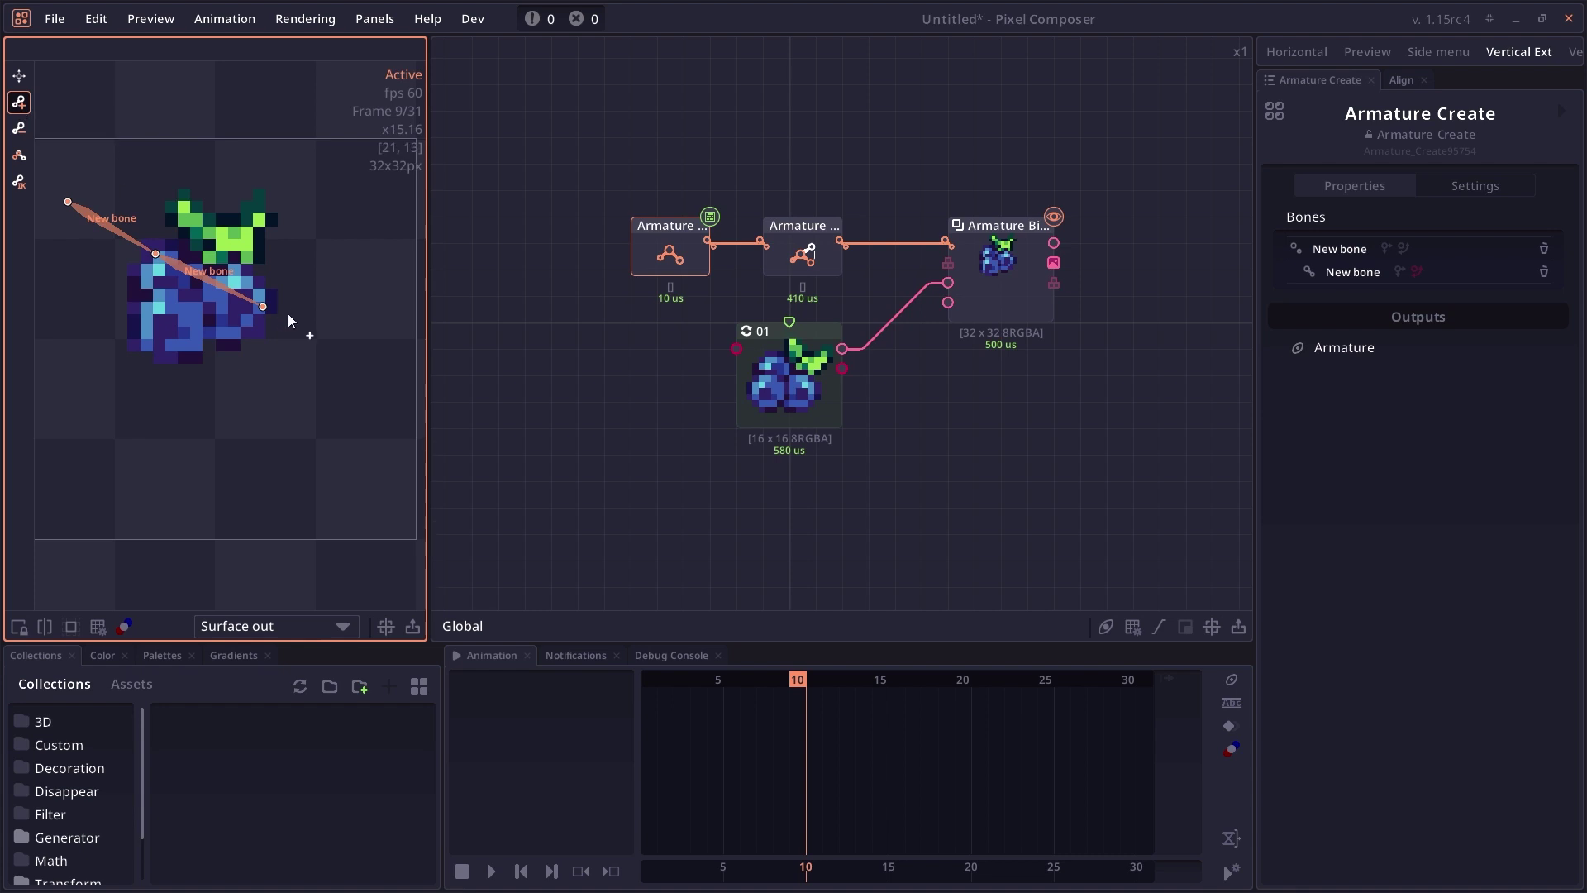
left_click_drag(262, 307, 288, 433)
left_click_drag(263, 310, 367, 258)
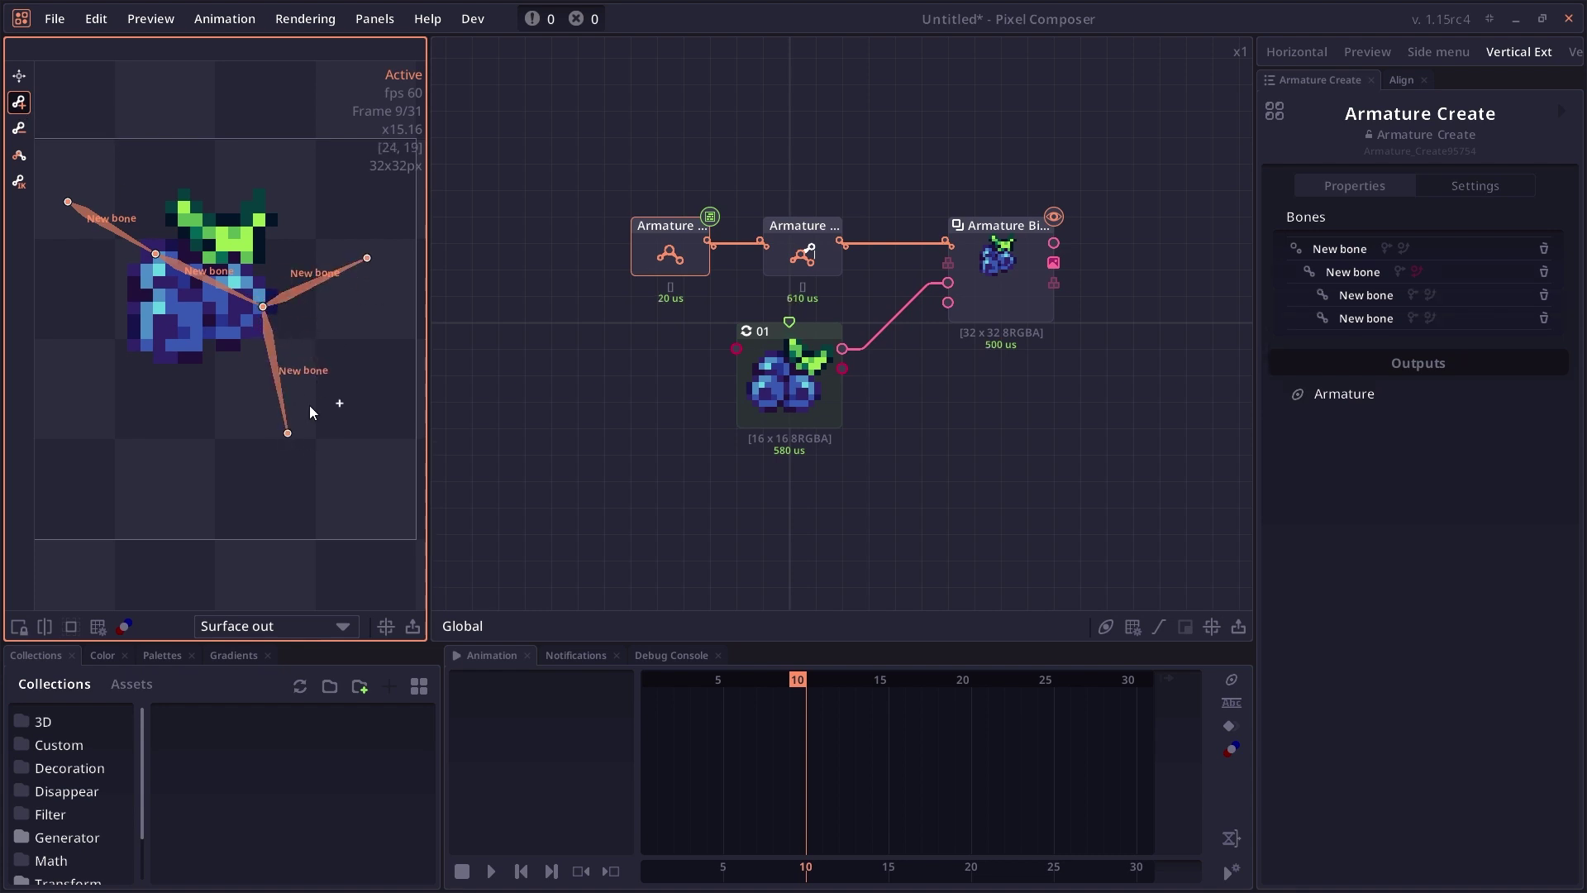
left_click_drag(288, 433, 380, 481)
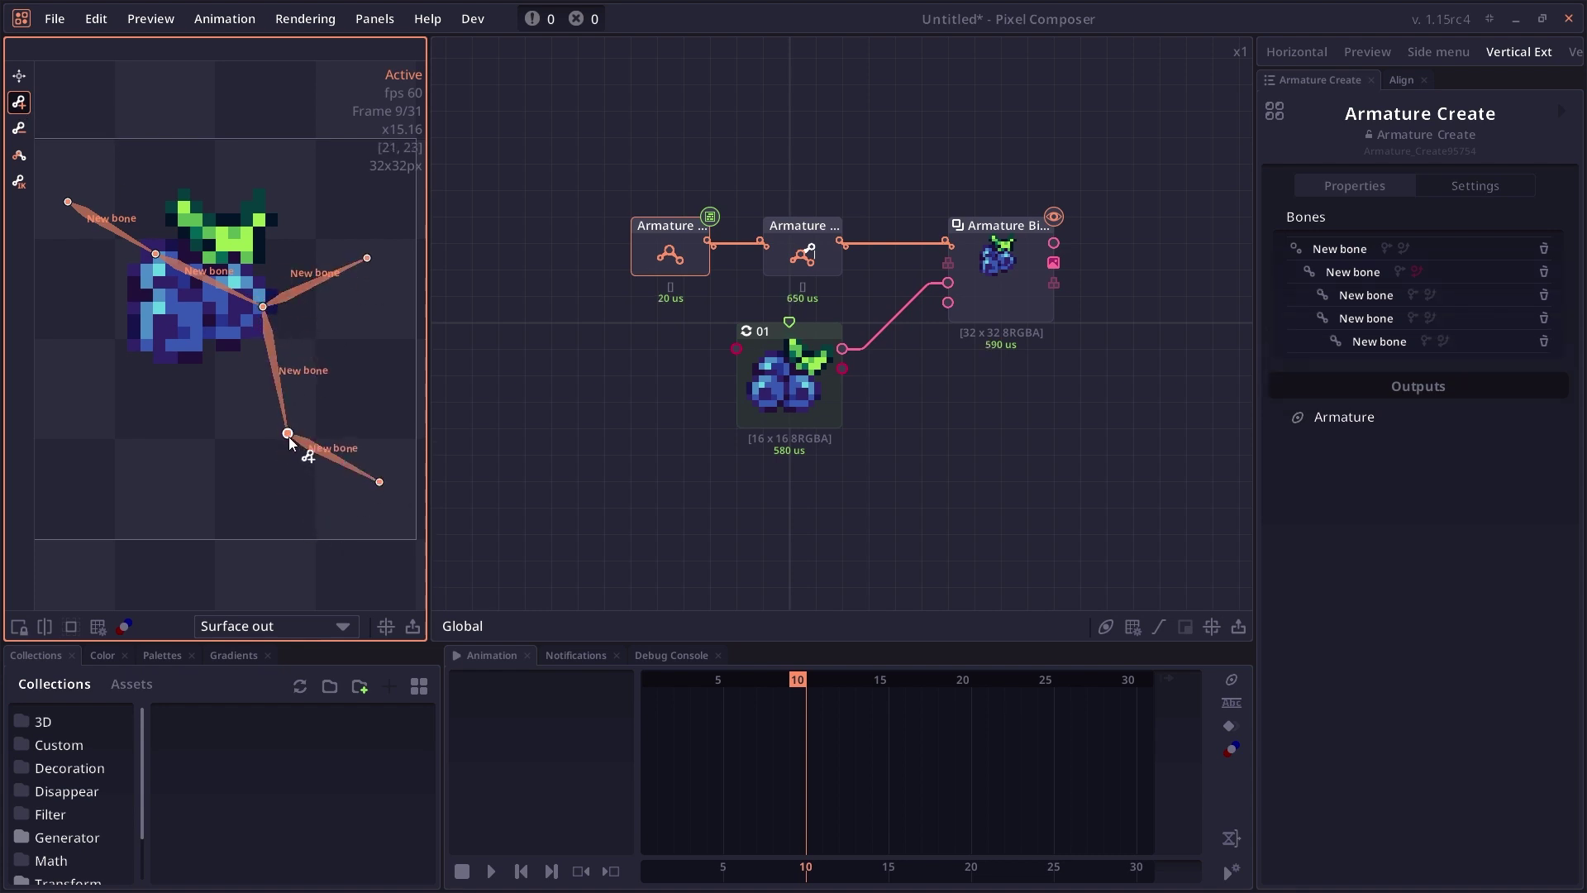
left_click_drag(288, 432, 248, 514)
- Rotate the root bone of the branched armature downward in Armature Pose
left_click(806, 250)
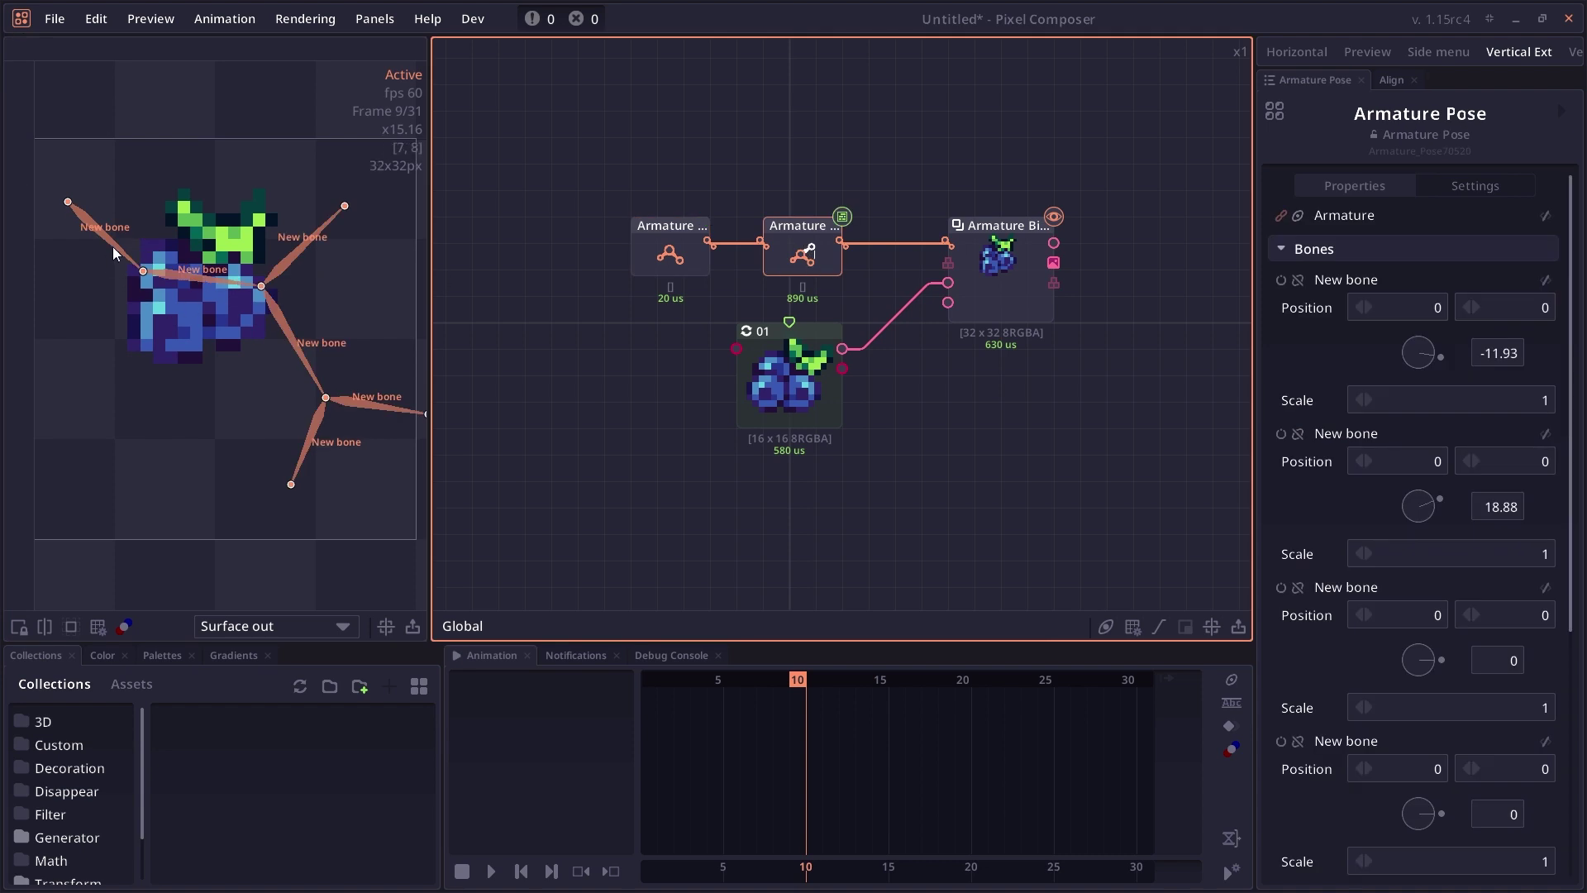
left_click_drag(113, 246, 129, 289)
- Turn off Apply scale for the second bone in Armature Create and rotate the root bone further downward in Armature Pose
left_click(669, 248)
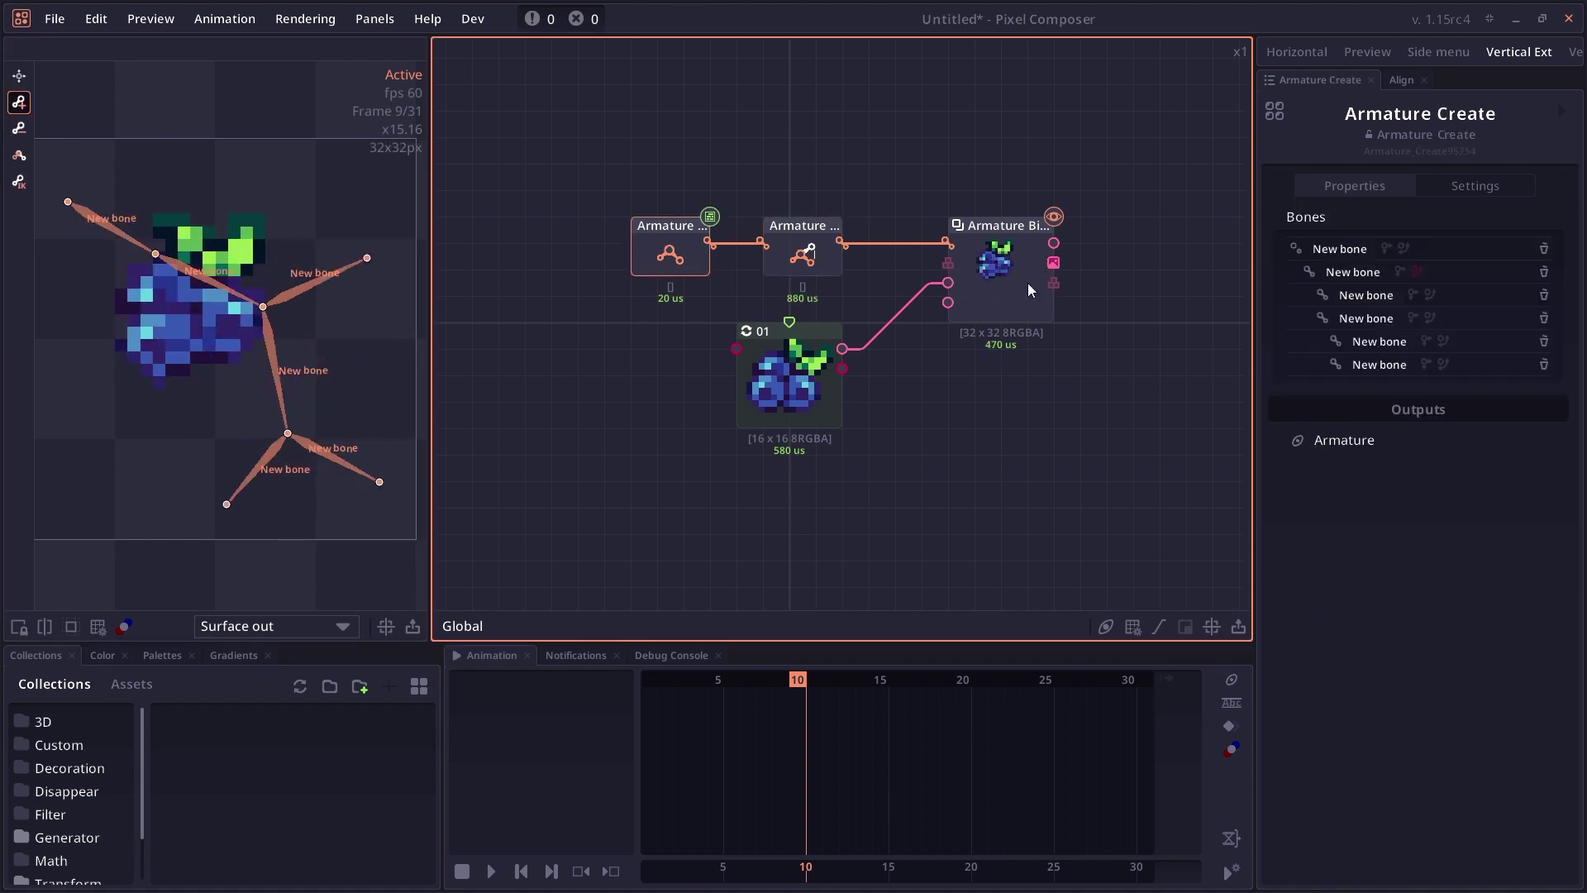
left_click(1400, 270)
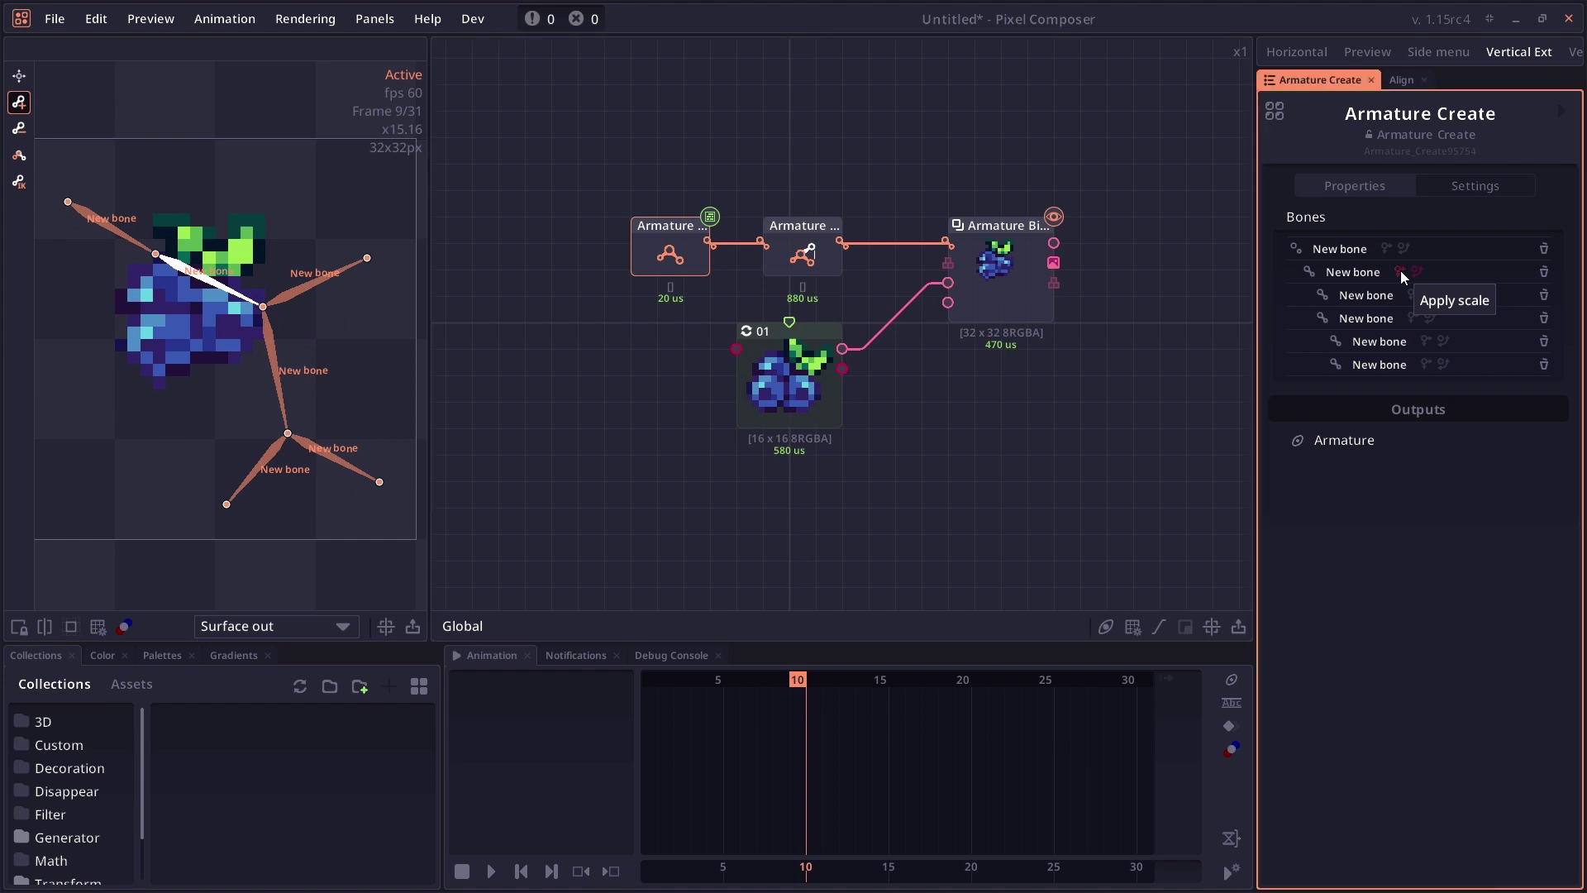
left_click(802, 253)
left_click_drag(131, 310, 232, 424)
- Open the Armature Bind node's surface settings
left_click(1000, 273)
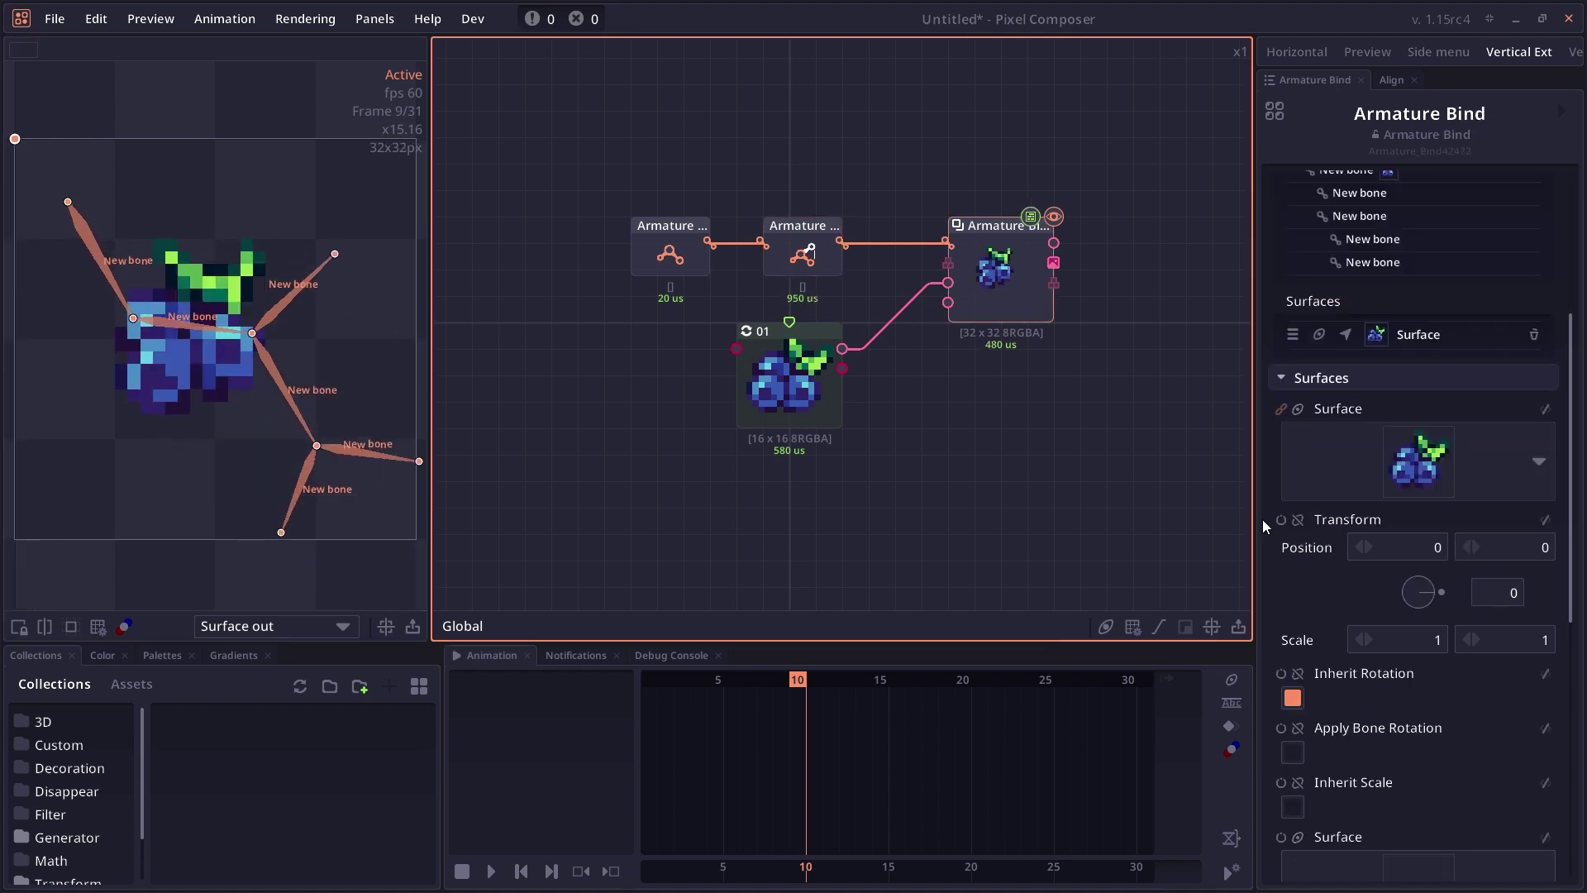